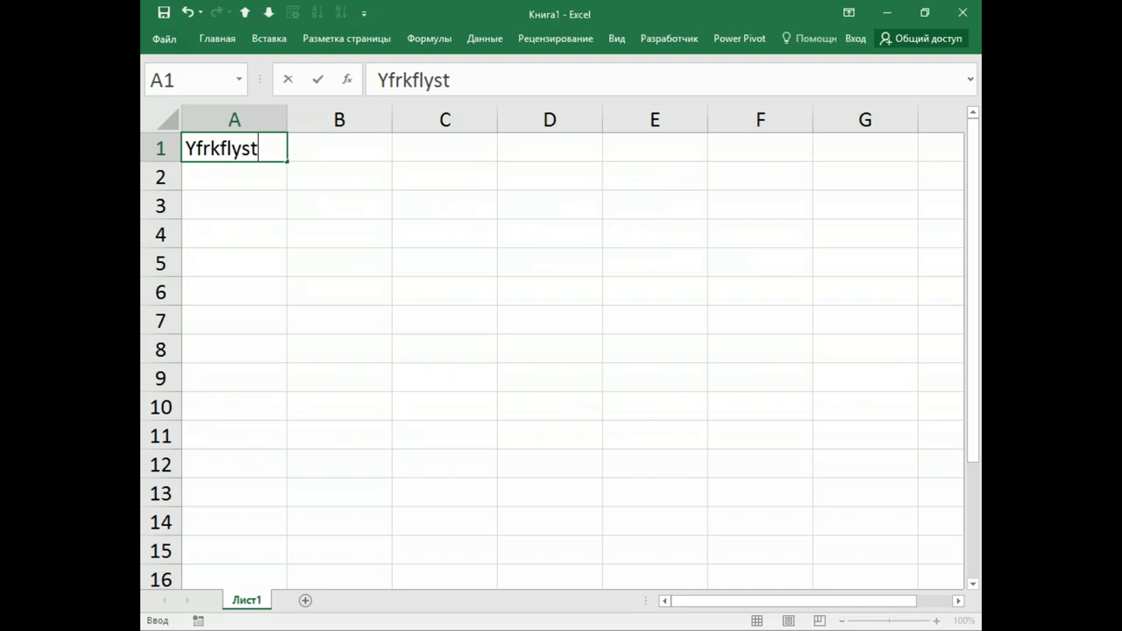
Step: Discard the mistyped A1 entry, then enter the label Накладные in A1 with the value 4200 in B1
{"action": "key", "text": "Escape"}
{"action": "type", "text": "Нак"}
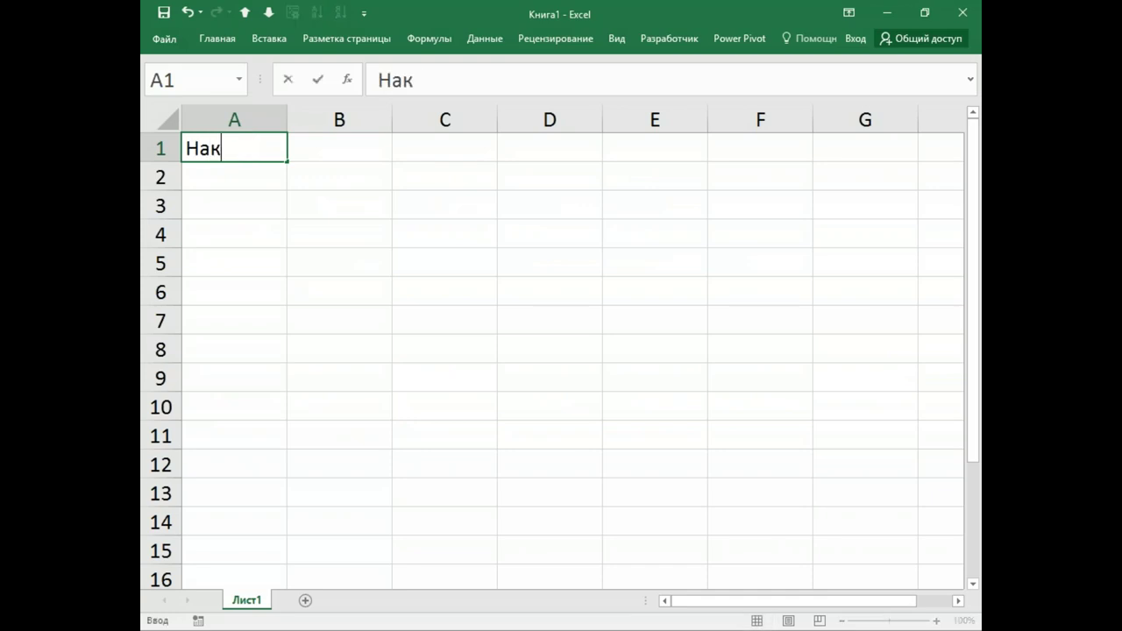
{"action": "type", "text": "ладные"}
{"action": "key", "text": "Return"}
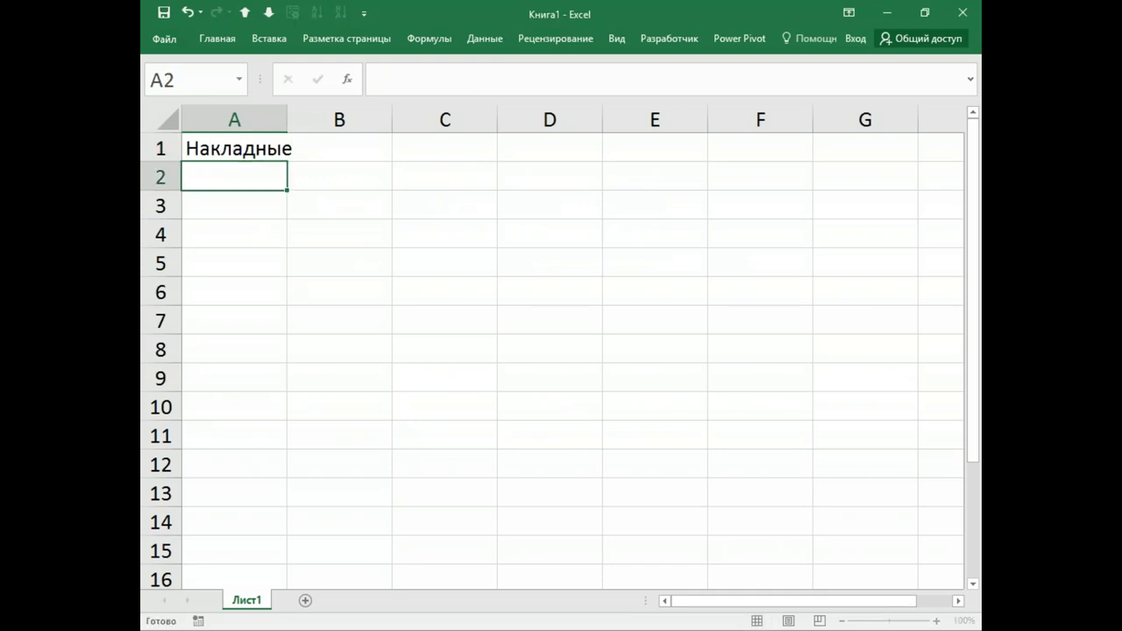
{"action": "left_click", "coordinate": [234, 147]}
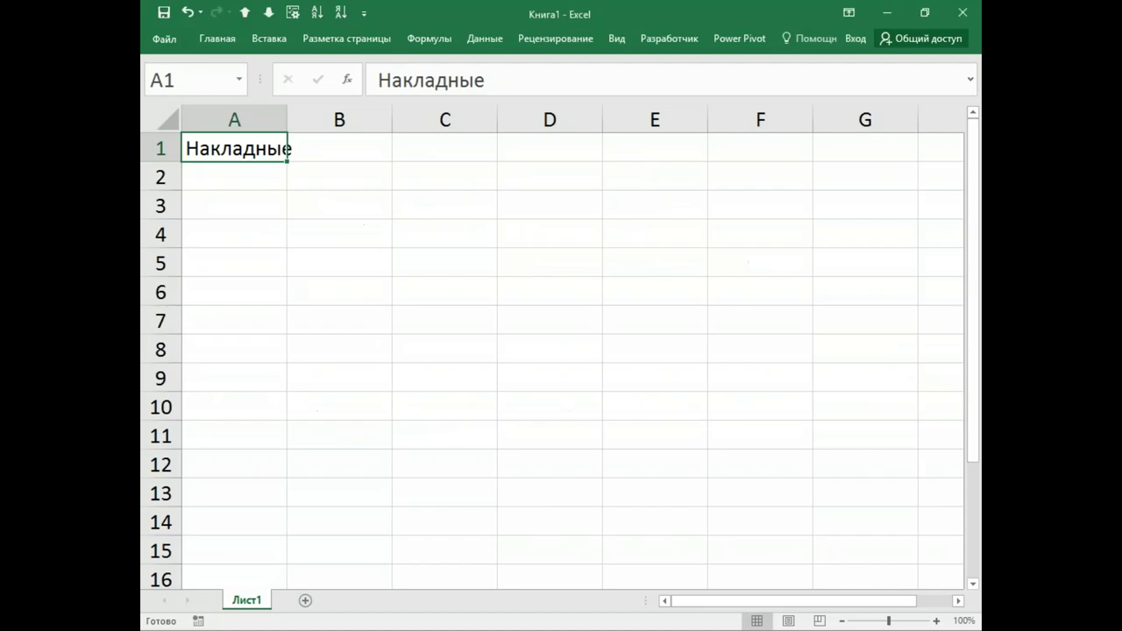
{"action": "left_click", "coordinate": [339, 147]}
{"action": "type", "text": "4200"}
{"action": "key", "text": "Return"}
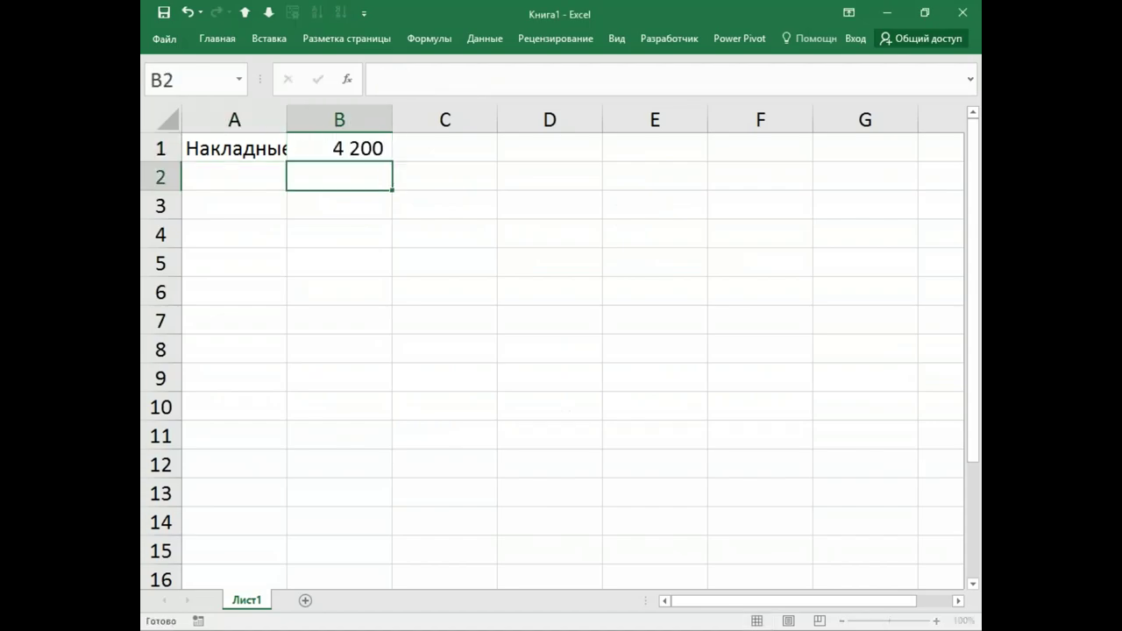
Step: Add the label Маржа с 1 шт in A2 with 30 in B2, and fit column A to its contents
{"action": "left_click", "coordinate": [234, 177]}
{"action": "type", "text": "Мар"}
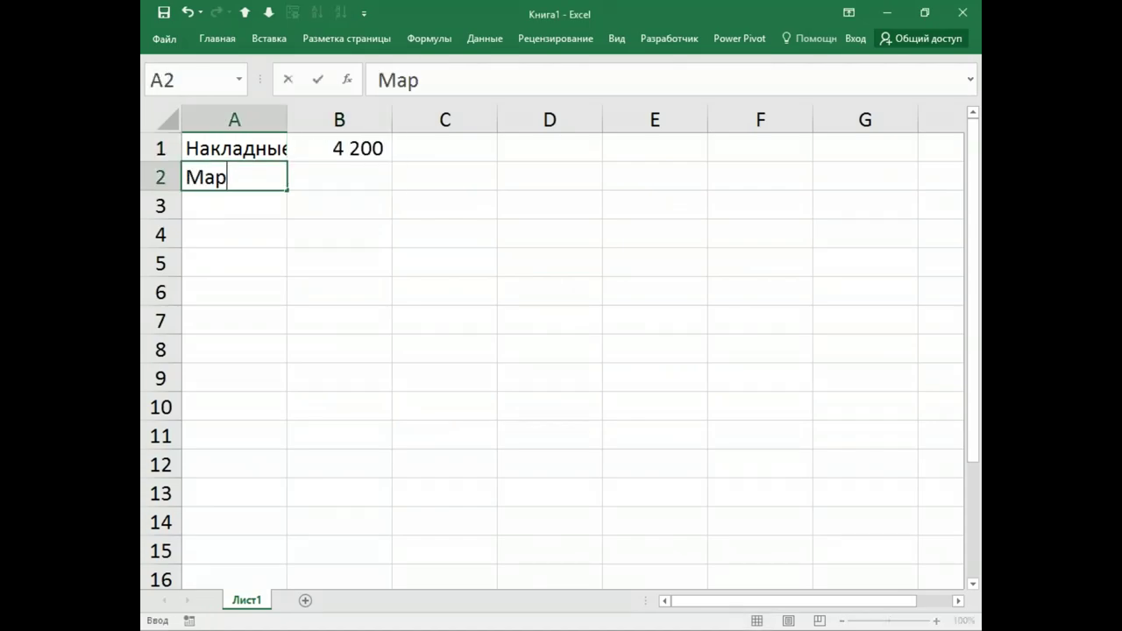
{"action": "type", "text": "жа с 1"}
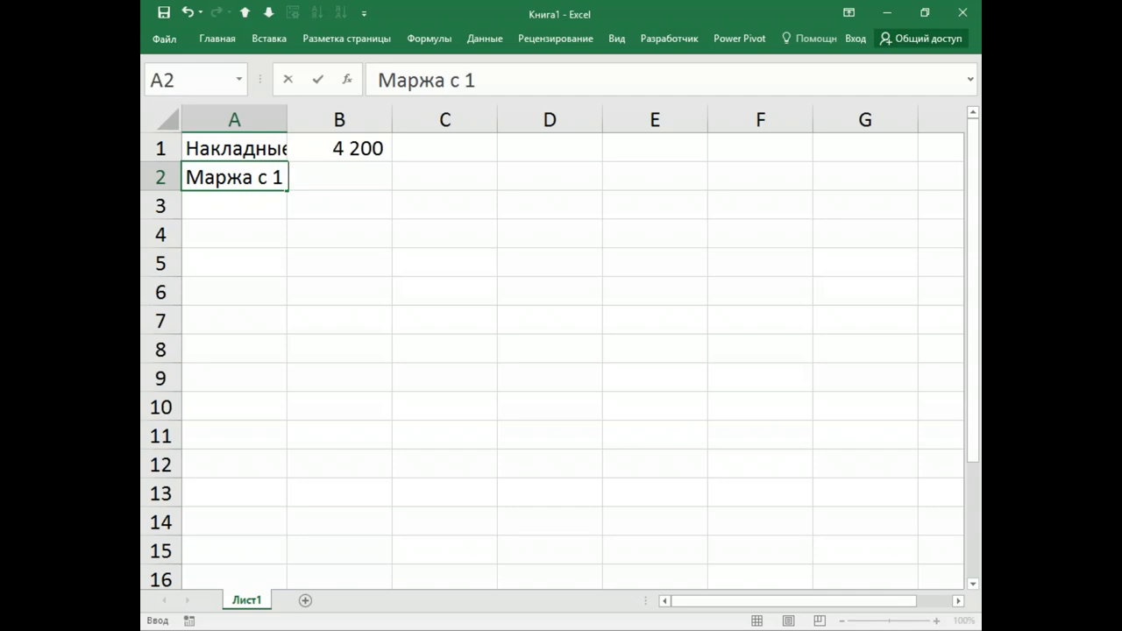
{"action": "type", "text": " шт"}
{"action": "key", "text": "Tab"}
{"action": "type", "text": "30"}
{"action": "key", "text": "Return"}
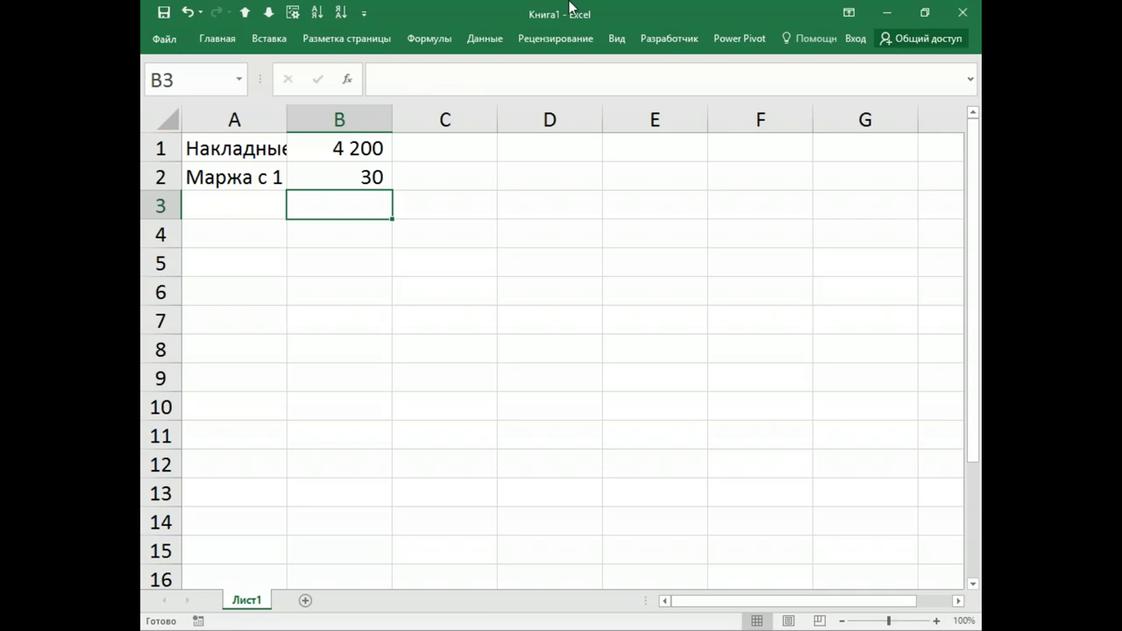
{"action": "double_click", "coordinate": [288, 118]}
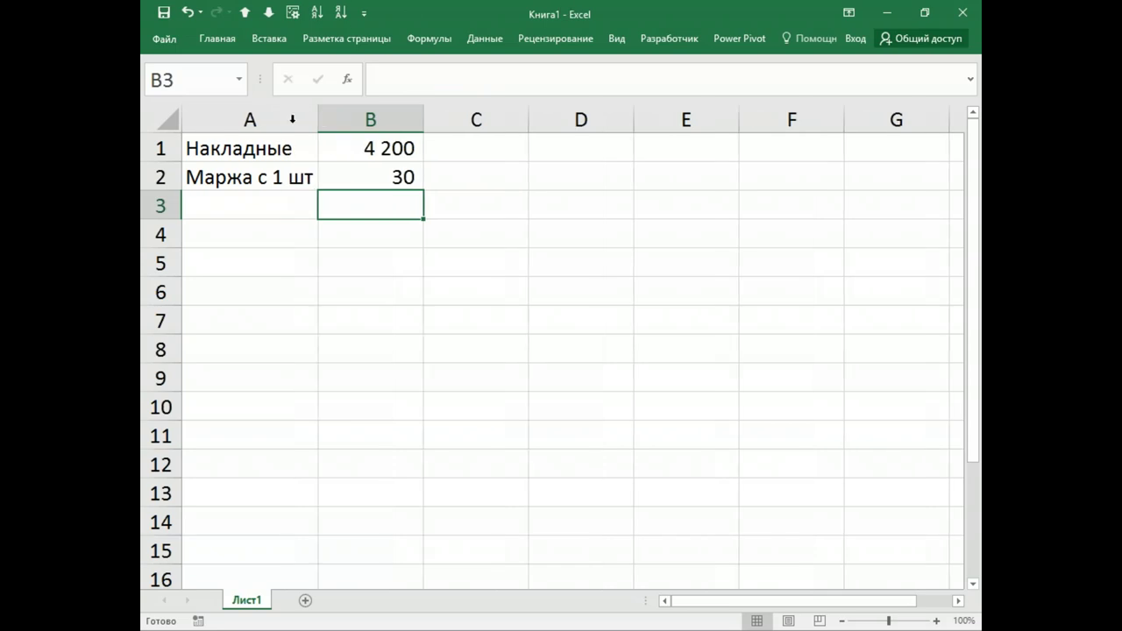
Step: Add the label Плановый объем in A3 with 200 in B3, and fit column A to the longer label
{"action": "left_click", "coordinate": [243, 207]}
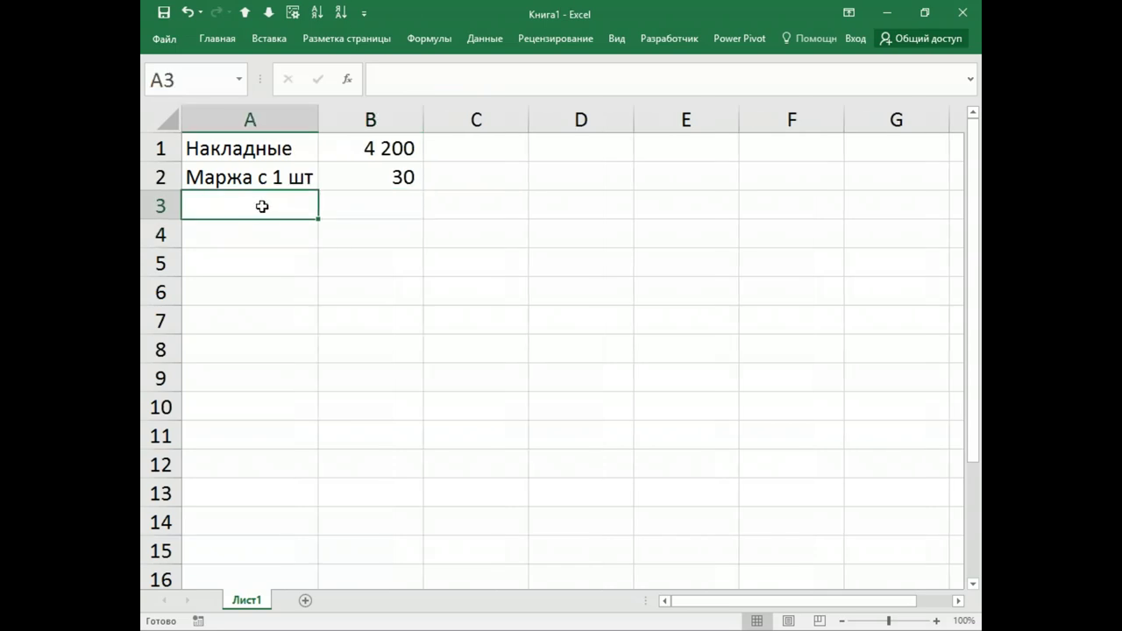
{"action": "type", "text": "Планов"}
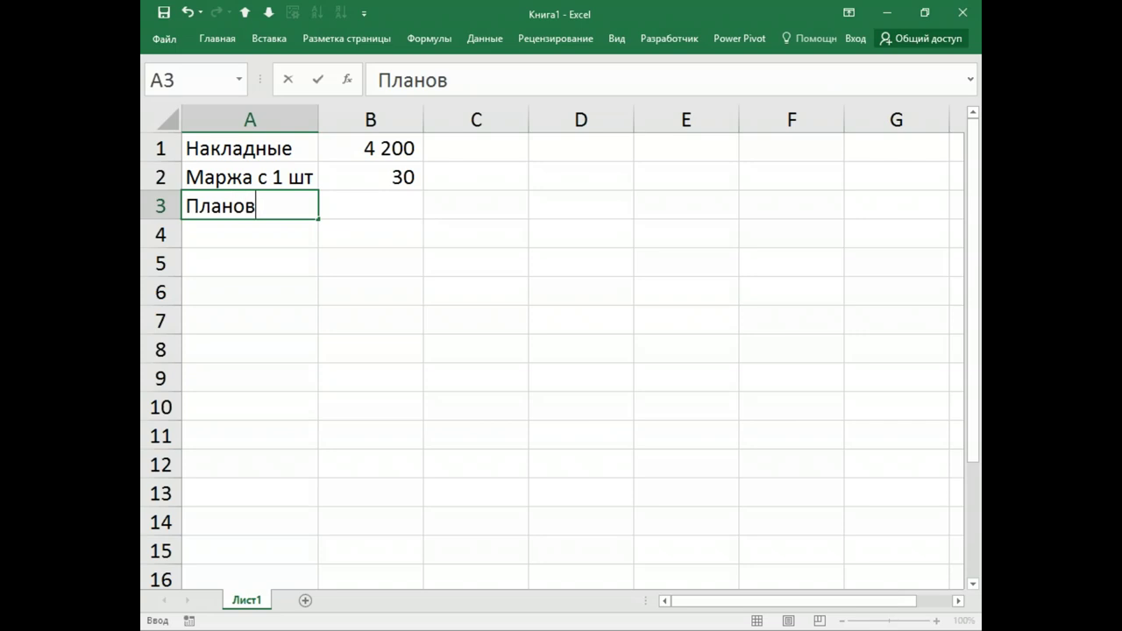
{"action": "type", "text": "ый объе"}
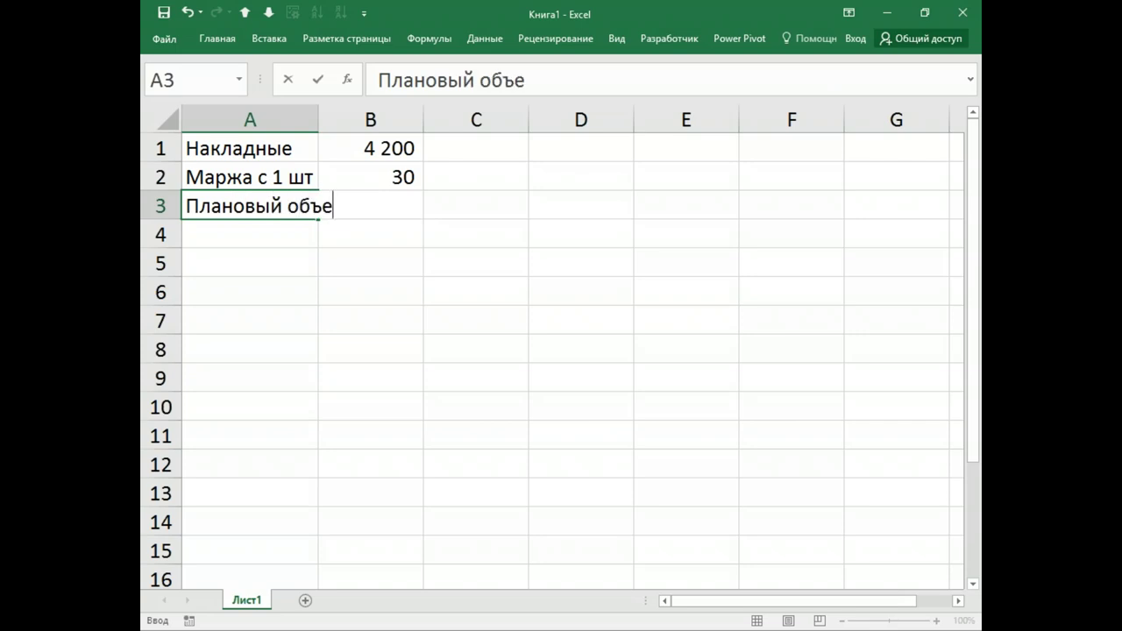
{"action": "type", "text": "м"}
{"action": "key", "text": "Return"}
{"action": "left_click", "coordinate": [370, 205]}
{"action": "type", "text": "200"}
{"action": "key", "text": "Return"}
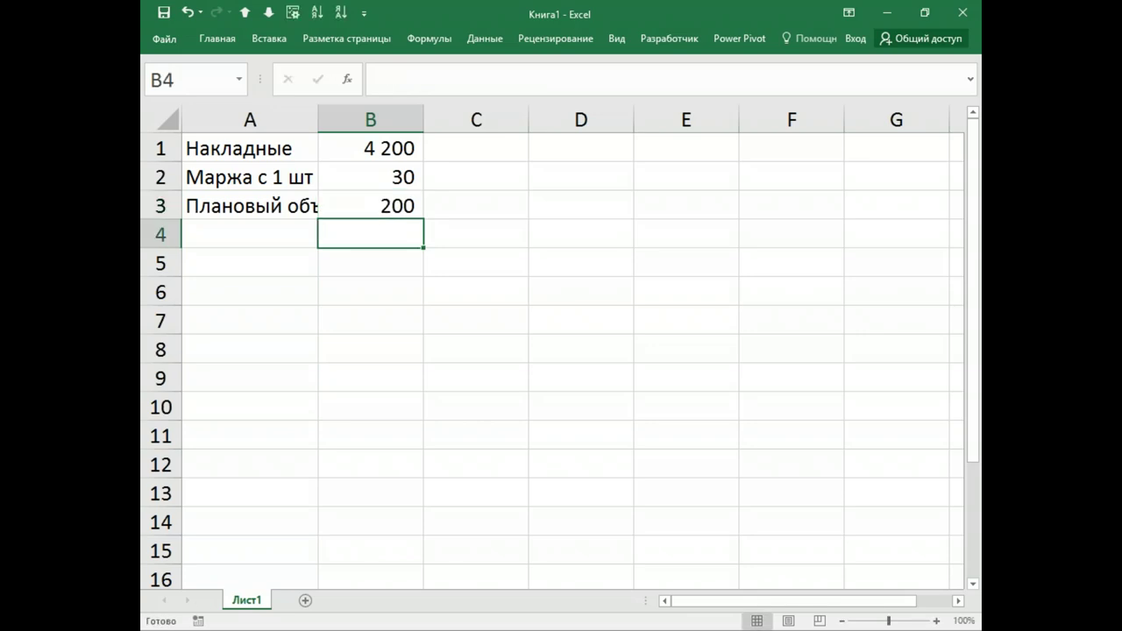
{"action": "double_click", "coordinate": [318, 119]}
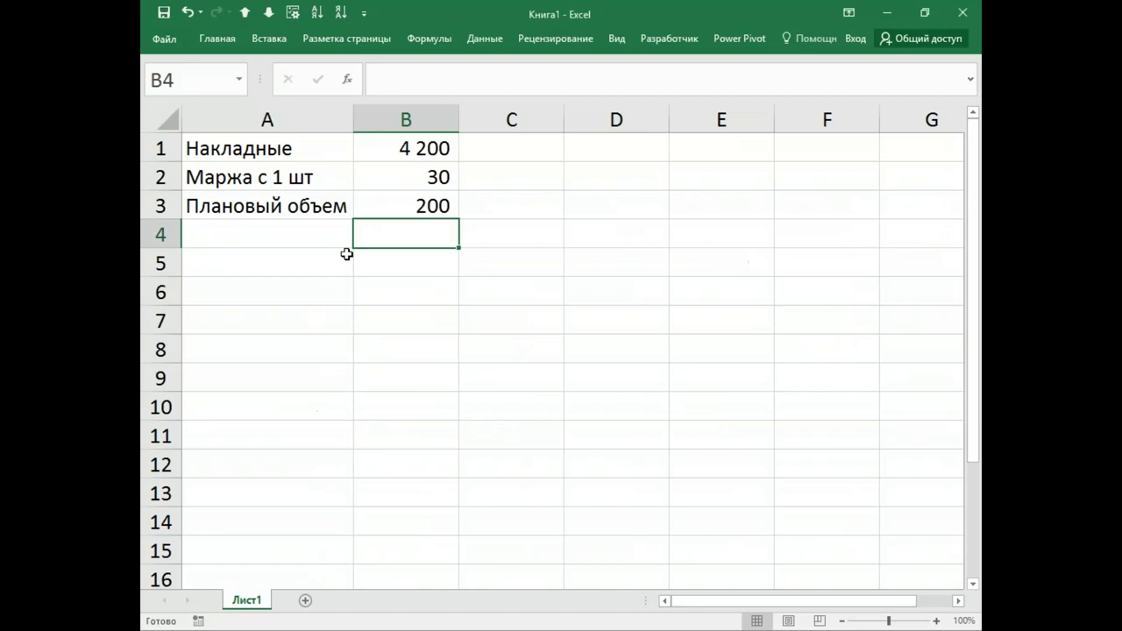
Step: Enter the table heading Продажи шт. in A5
{"action": "left_click", "coordinate": [275, 266]}
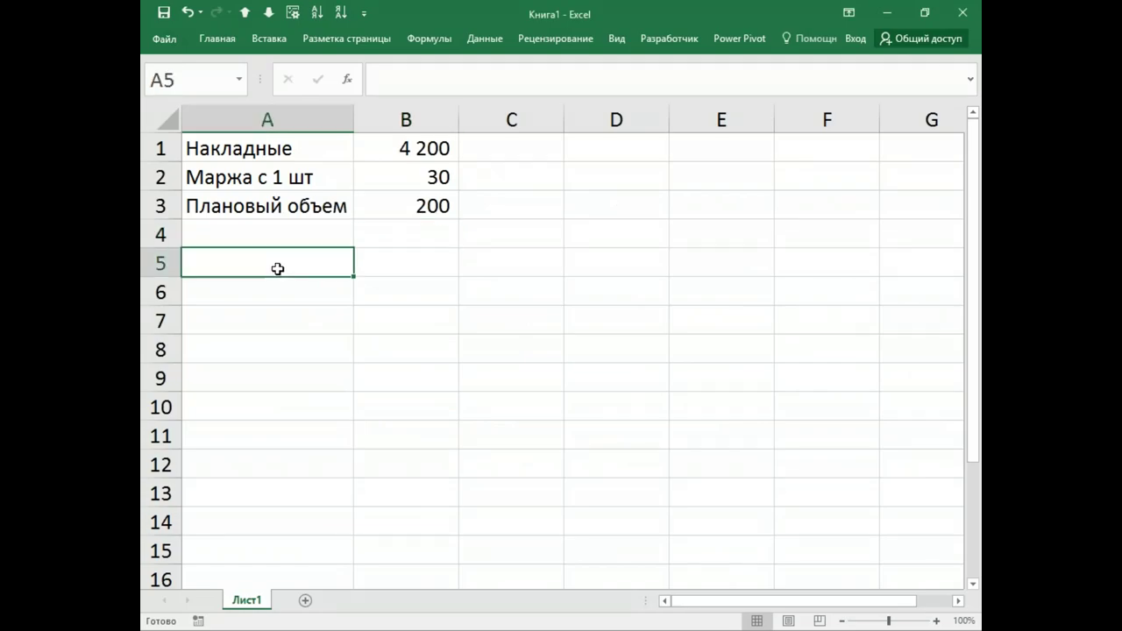
{"action": "type", "text": "П"}
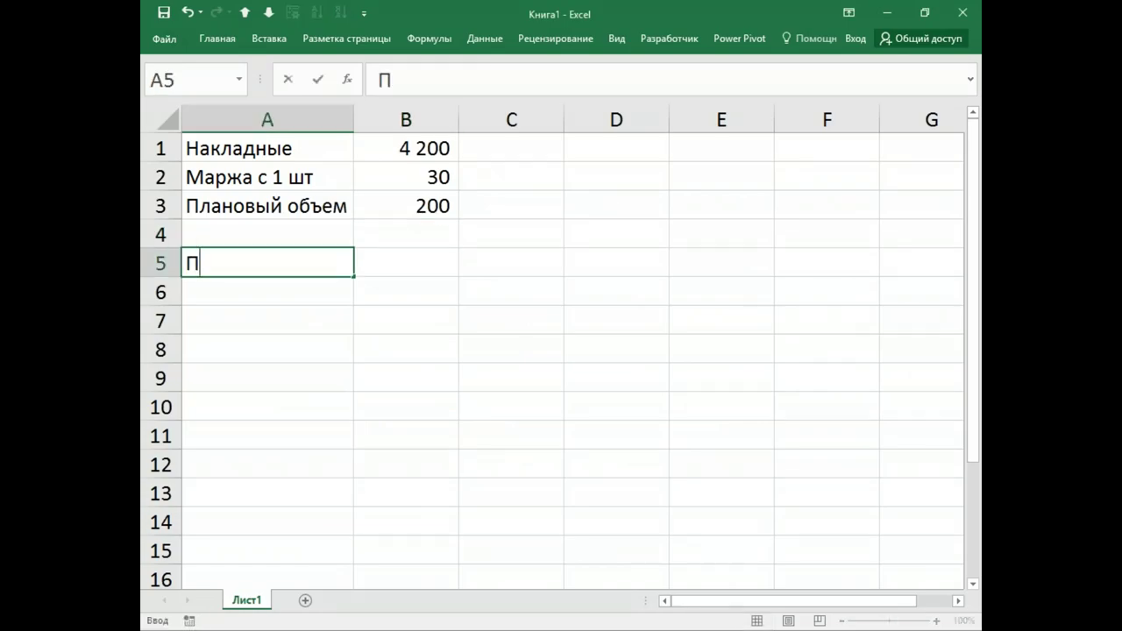
{"action": "type", "text": "родажи "}
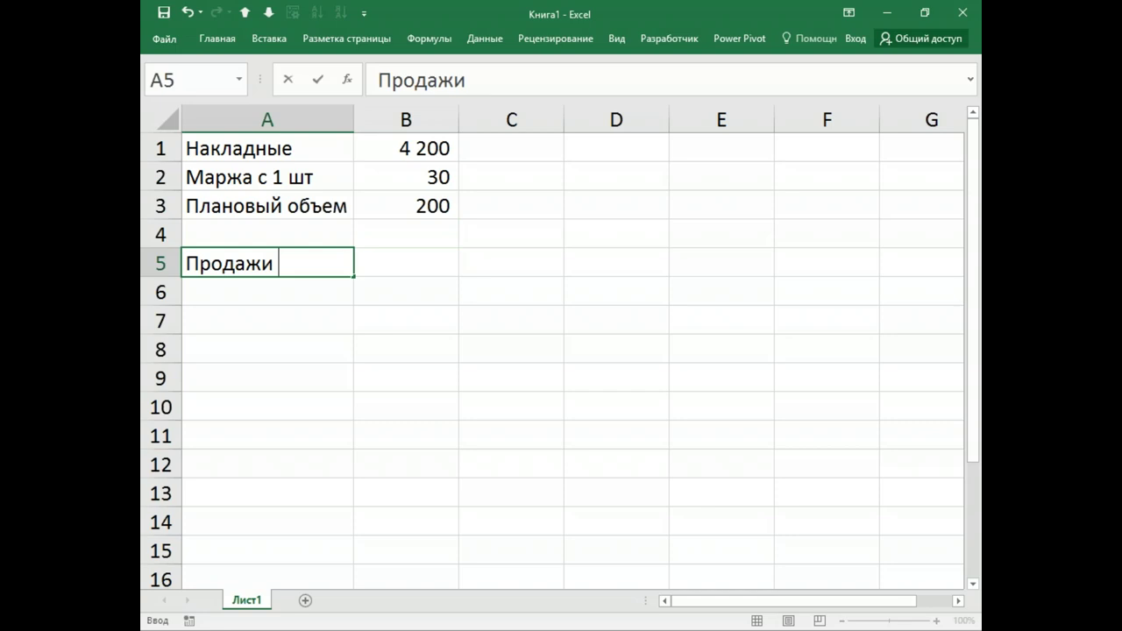
{"action": "type", "text": "шт."}
{"action": "key", "text": "Return"}
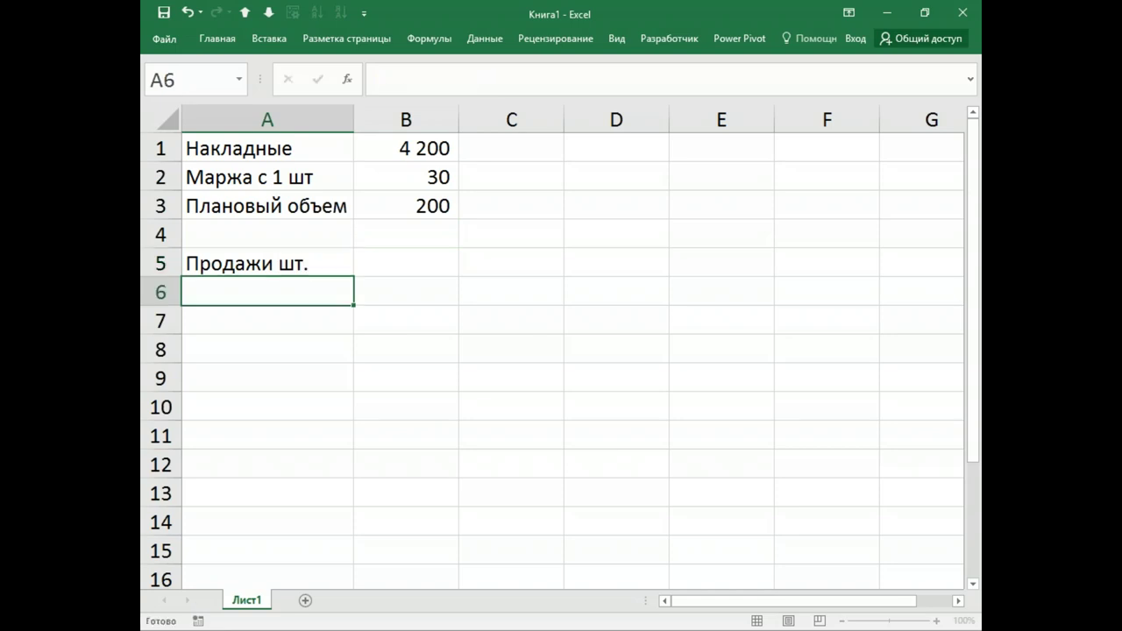
Step: Fill a sales series below the heading from A6, starting at 0 and rising in steps of 5 up to 200
{"action": "type", "text": "0"}
{"action": "key", "text": "Return"}
{"action": "type", "text": "5"}
{"action": "key", "text": "Return"}
{"action": "left_click_drag", "start_coordinate": [335, 291], "coordinate": [351, 216]}
{"action": "scroll", "coordinate": [450, 260], "scroll_direction": "up", "scroll_amount": 14}
Step: Enter the column heading Маржа in B5
{"action": "left_click", "coordinate": [423, 260]}
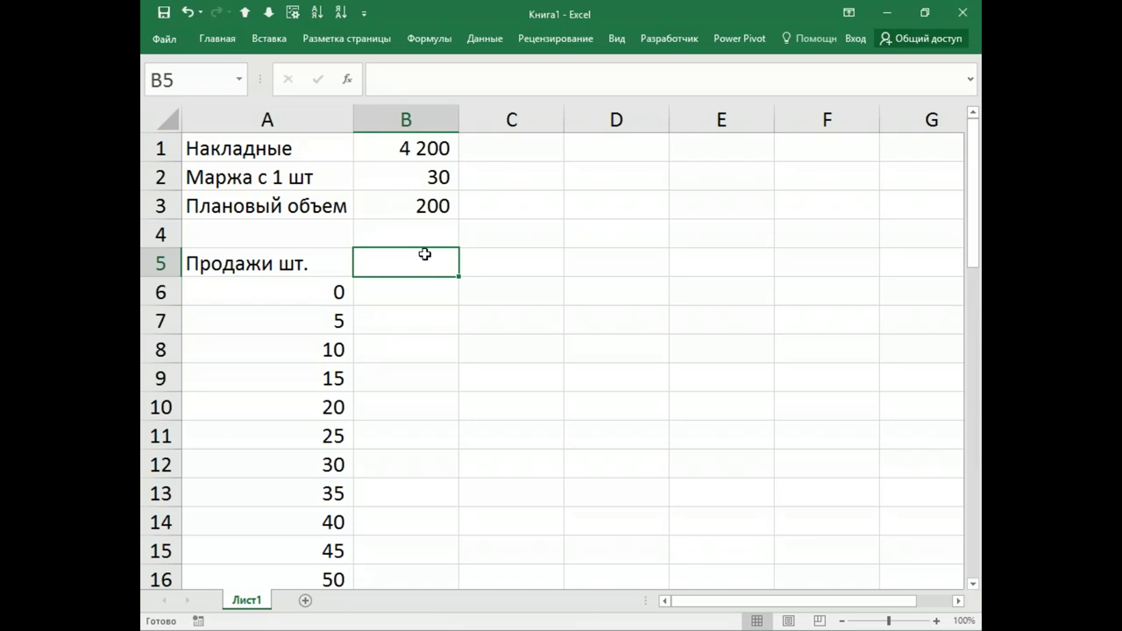
{"action": "type", "text": "Маржа"}
{"action": "key", "text": "Return"}
Step: Calculate the margin in B6 with =A6*$B$2 and fill the formula down to the end of the sales series
{"action": "type", "text": "="}
{"action": "key", "text": "Left"}
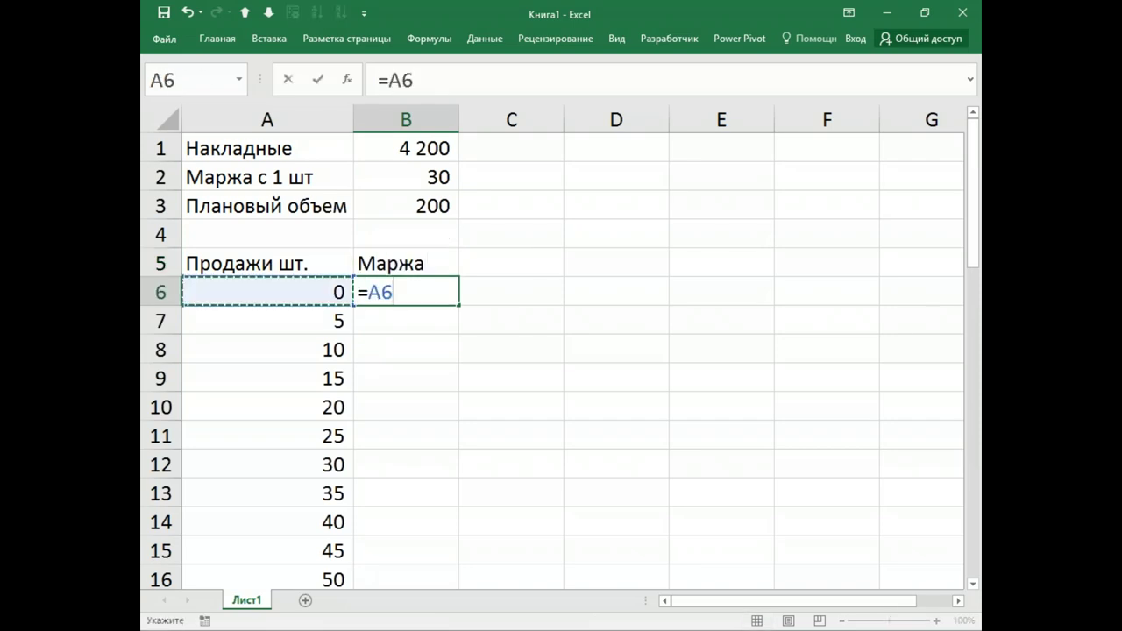
{"action": "type", "text": "*"}
{"action": "key", "text": "Up"}
{"action": "key", "text": "Up"}
{"action": "key", "text": "Up"}
{"action": "key", "text": "Up"}
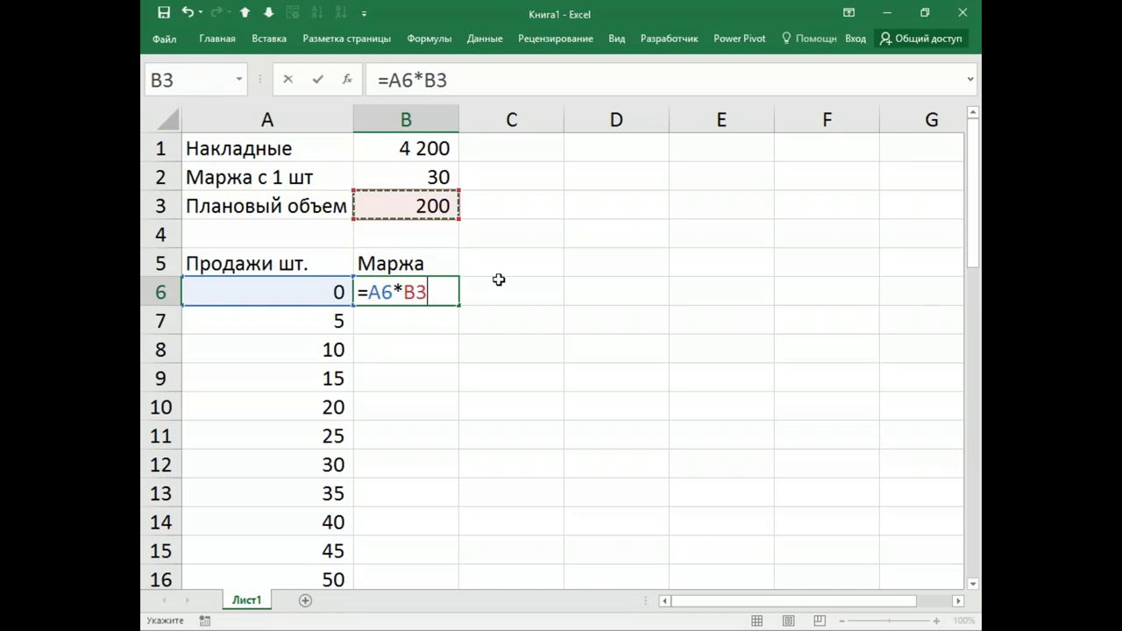
{"action": "key", "text": "F4"}
{"action": "key", "text": "Return"}
{"action": "key", "text": "Up"}
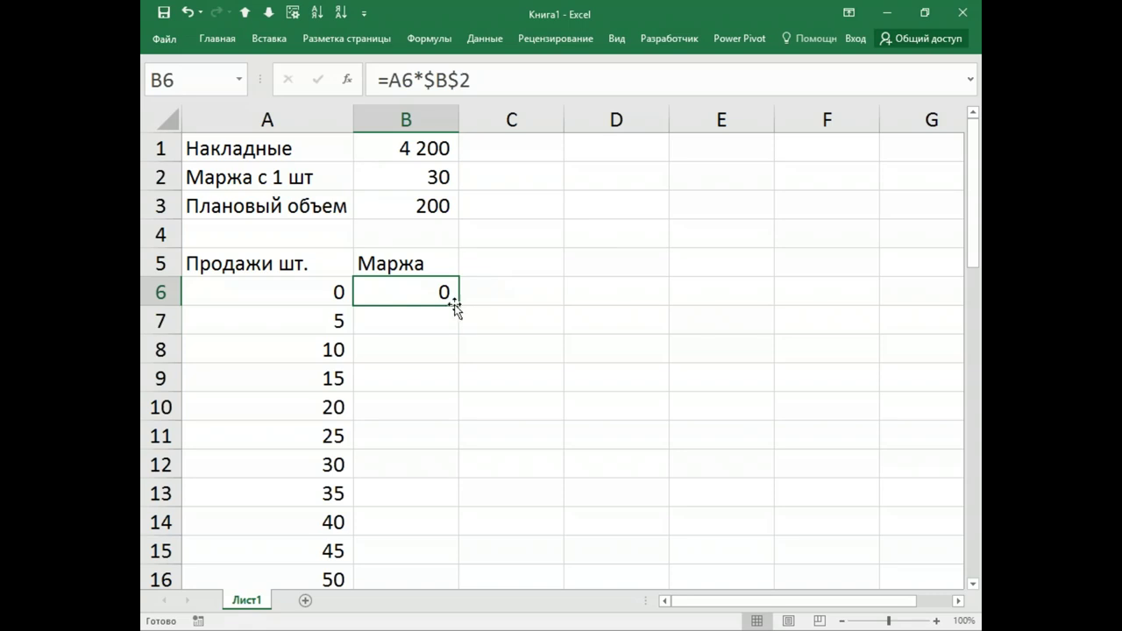
{"action": "double_click", "coordinate": [462, 304]}
{"action": "scroll", "coordinate": [465, 402], "scroll_direction": "down", "scroll_amount": 13}
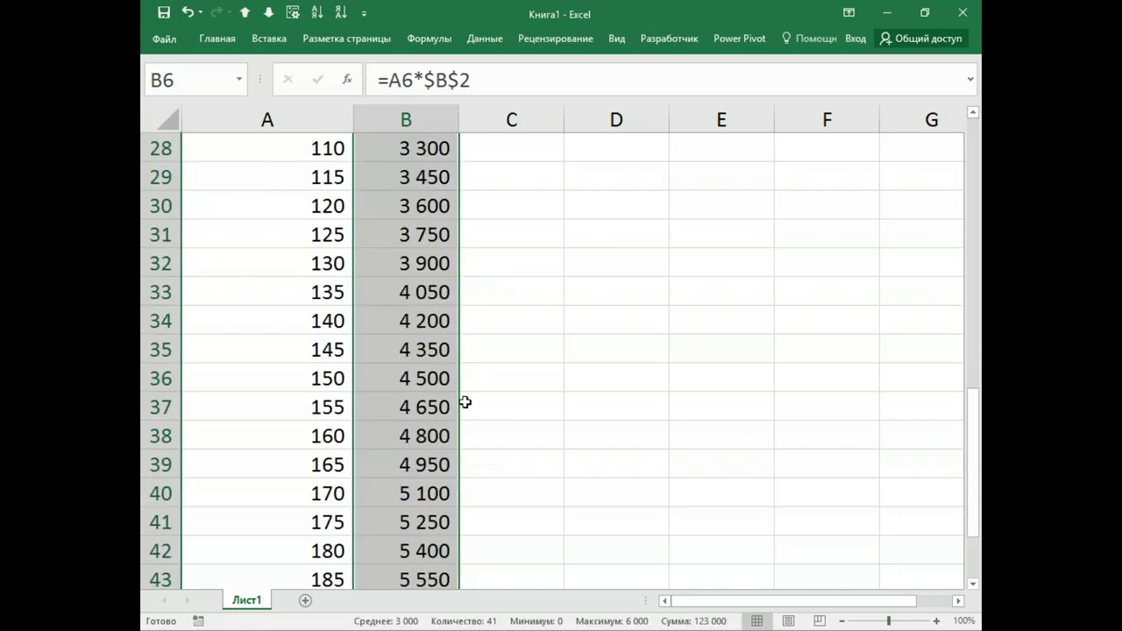
{"action": "scroll", "coordinate": [465, 401], "scroll_direction": "up", "scroll_amount": 13}
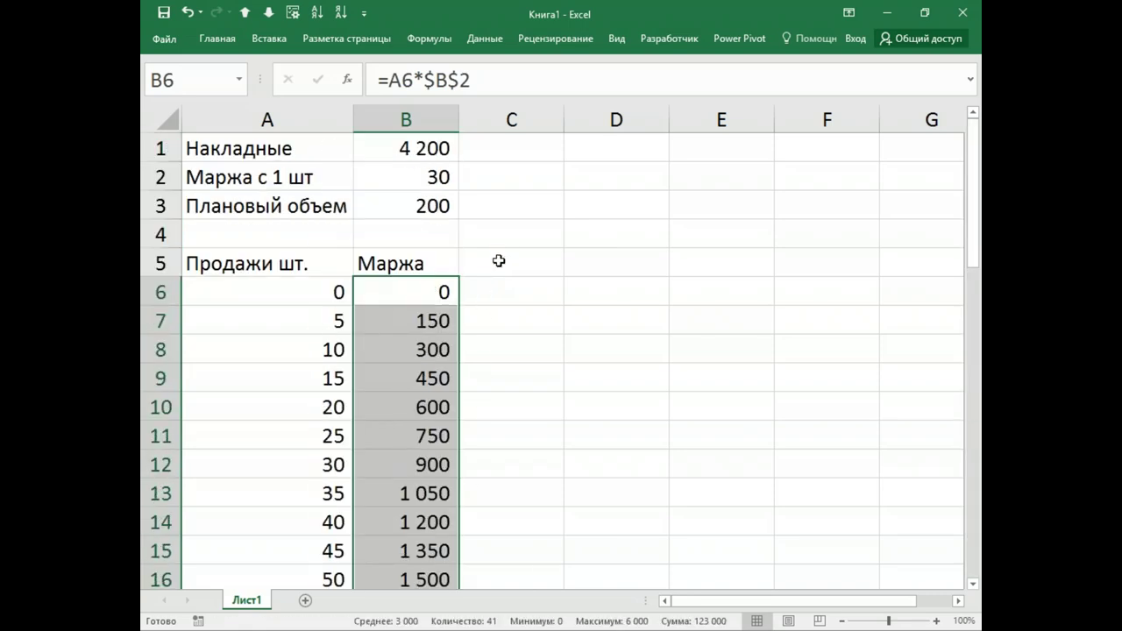
Step: Enter the column heading Накладные in C5
{"action": "left_click", "coordinate": [499, 261]}
{"action": "type", "text": "Накл"}
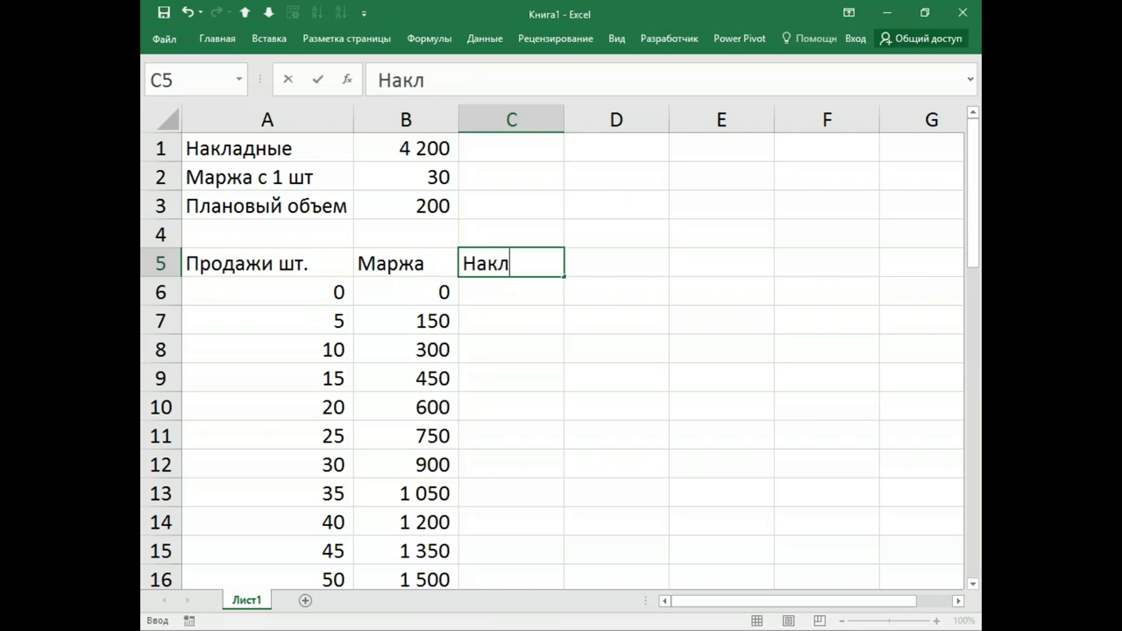
{"action": "type", "text": "адные"}
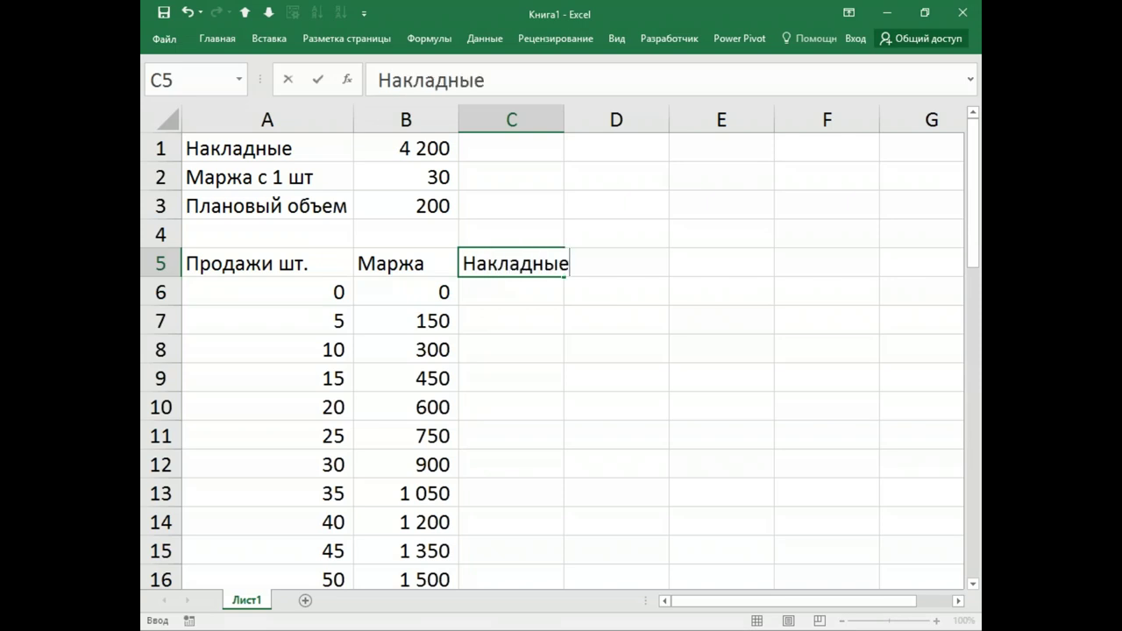
{"action": "key", "text": "Return"}
Step: Fill the overhead column from C6 to the end of the table with =$B$1 and fit column C to its contents
{"action": "type", "text": "="}
{"action": "key", "text": "Up"}
{"action": "key", "text": "Up"}
{"action": "key", "text": "Up"}
{"action": "key", "text": "Up"}
{"action": "key", "text": "Up"}
{"action": "key", "text": "Left"}
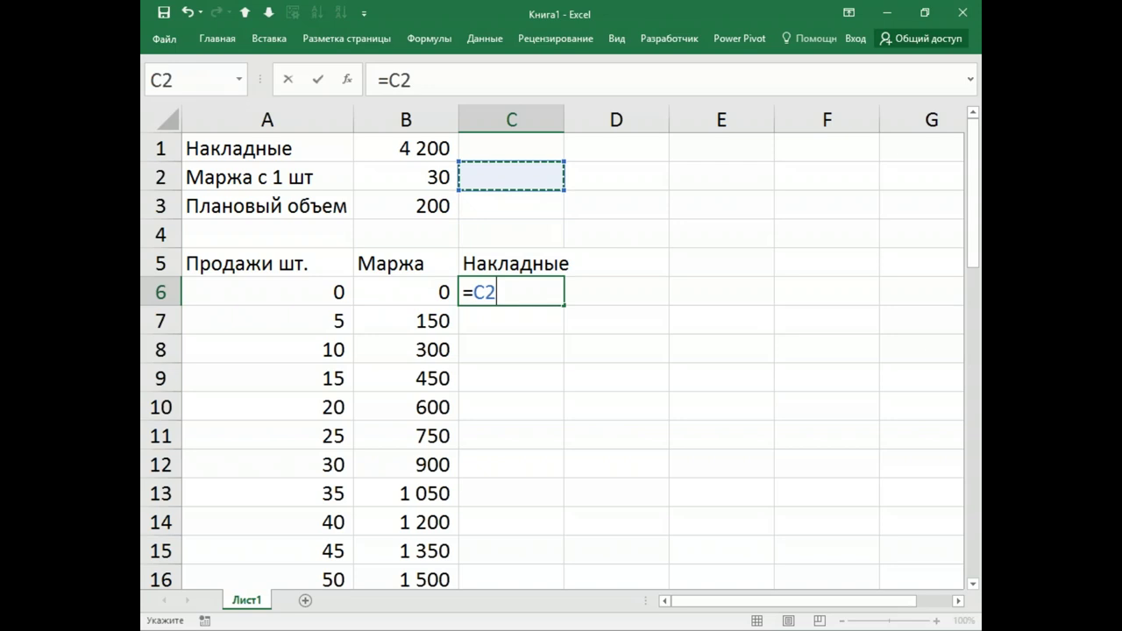
{"action": "key", "text": "F4"}
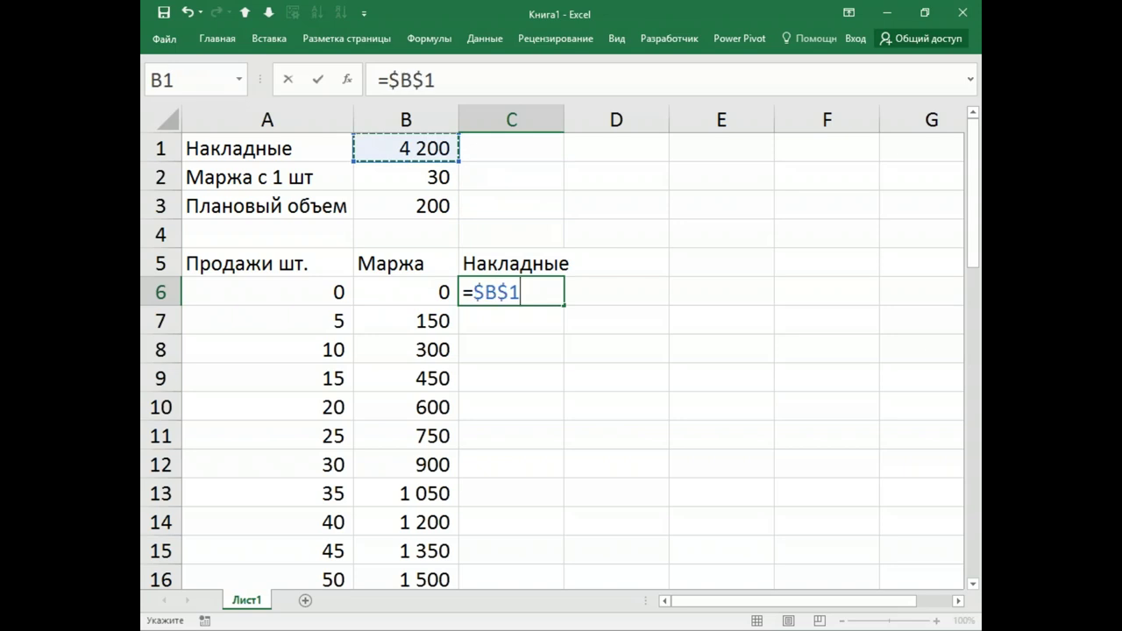
{"action": "key", "text": "Return"}
{"action": "key", "text": "Up"}
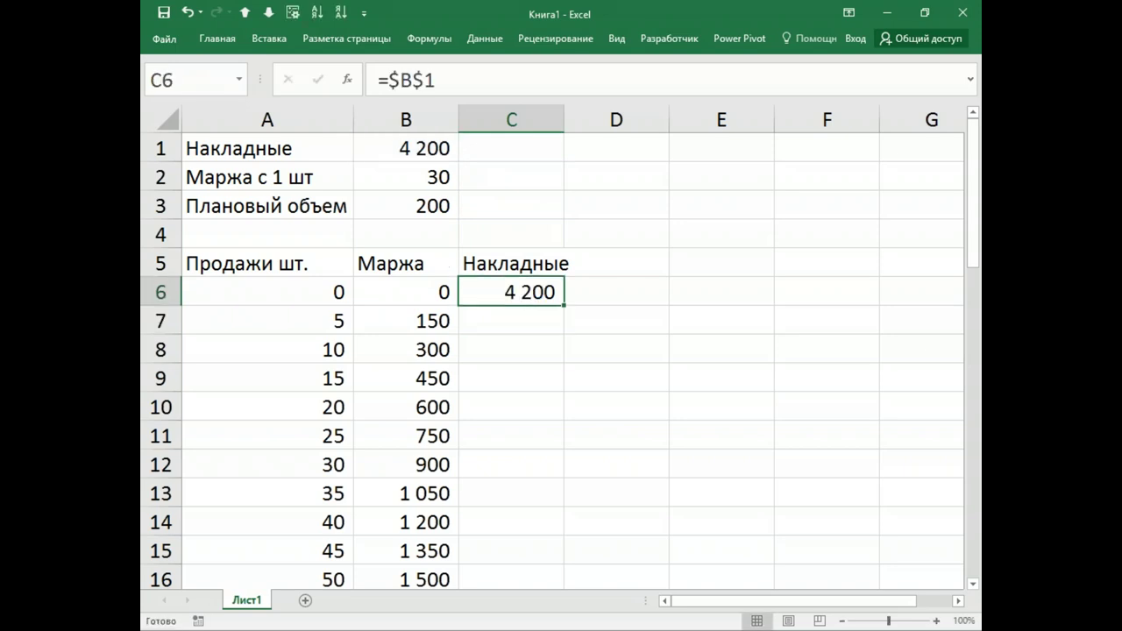
{"action": "double_click", "coordinate": [565, 308]}
{"action": "double_click", "coordinate": [563, 118]}
Step: Enter the column heading Прибыль in D5
{"action": "left_click", "coordinate": [625, 259]}
{"action": "type", "text": "Прибыль"}
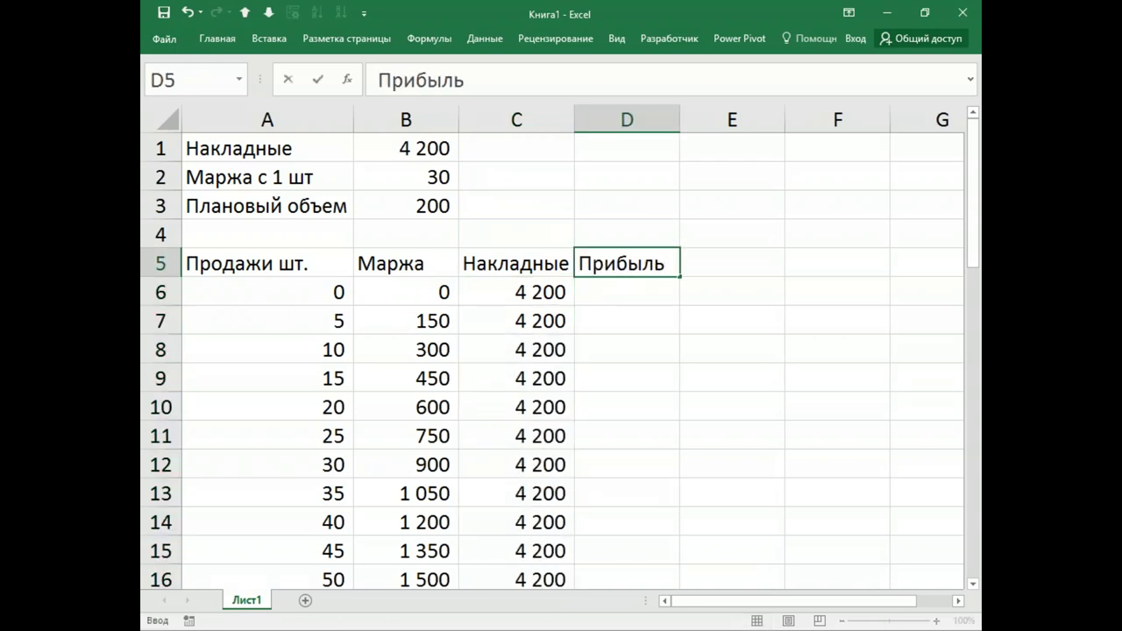
{"action": "key", "text": "Return"}
Step: Calculate the profit in D6 with =B6-C6 and fill the formula down the whole table
{"action": "type", "text": "="}
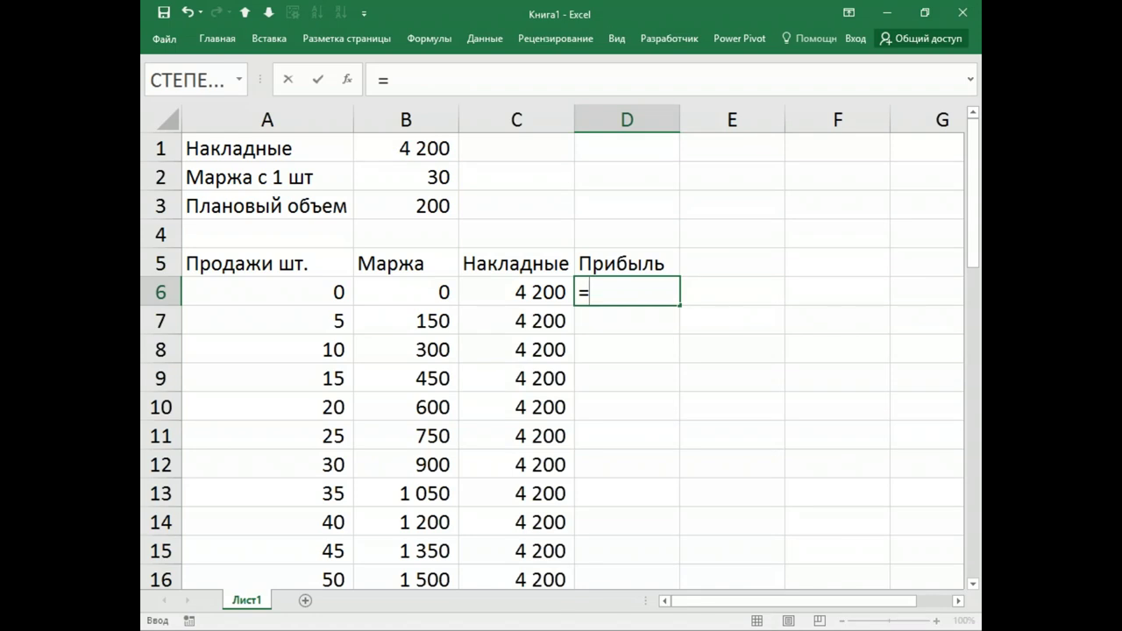
{"action": "left_click", "coordinate": [405, 292]}
{"action": "type", "text": "-"}
{"action": "left_click", "coordinate": [516, 292]}
{"action": "key", "text": "ctrl+Return"}
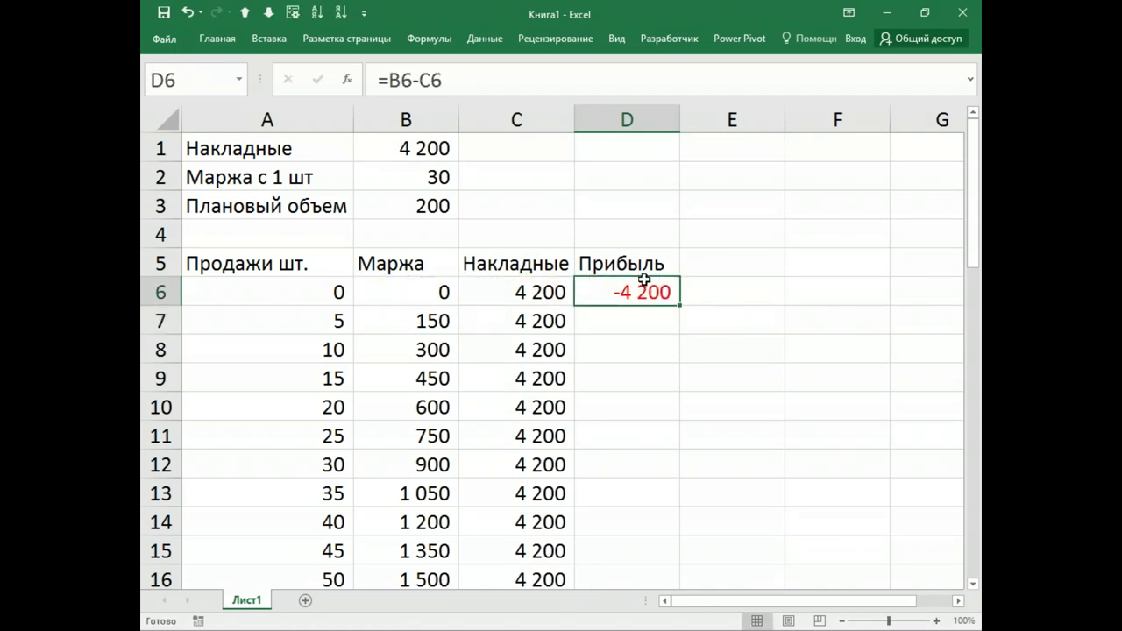
{"action": "double_click", "coordinate": [679, 305]}
Step: Highlight the break-even row for 140 units, A34:D34, with a yellow fill
{"action": "scroll", "coordinate": [659, 378], "scroll_direction": "down", "scroll_amount": 9}
{"action": "left_click_drag", "start_coordinate": [324, 318], "coordinate": [618, 321]}
{"action": "left_click", "coordinate": [215, 40]}
{"action": "left_click", "coordinate": [342, 91]}
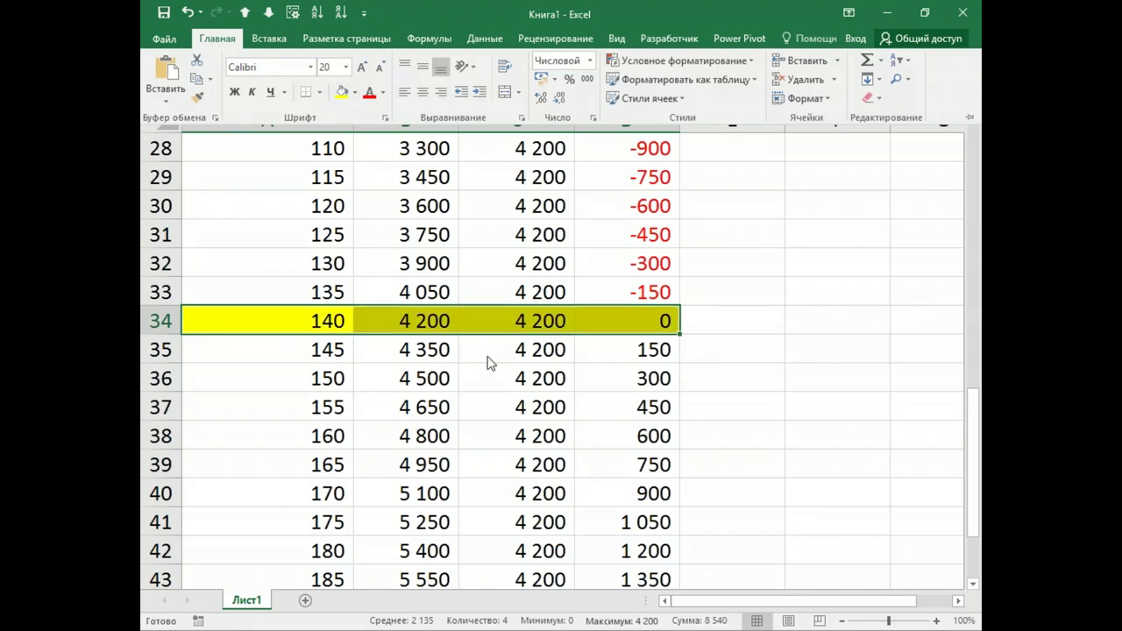
{"action": "left_click", "coordinate": [518, 333]}
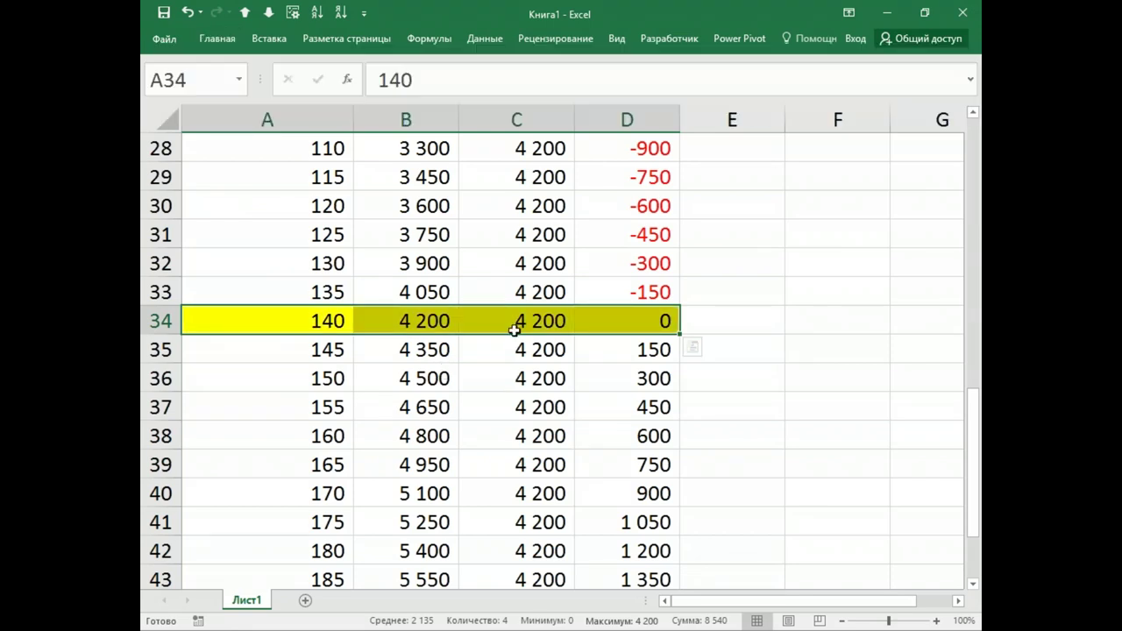
Step: Freeze the sheet at B6 so rows 1–5 and column A stay in view, and test it by scrolling
{"action": "scroll", "coordinate": [603, 327], "scroll_direction": "up", "scroll_amount": 9}
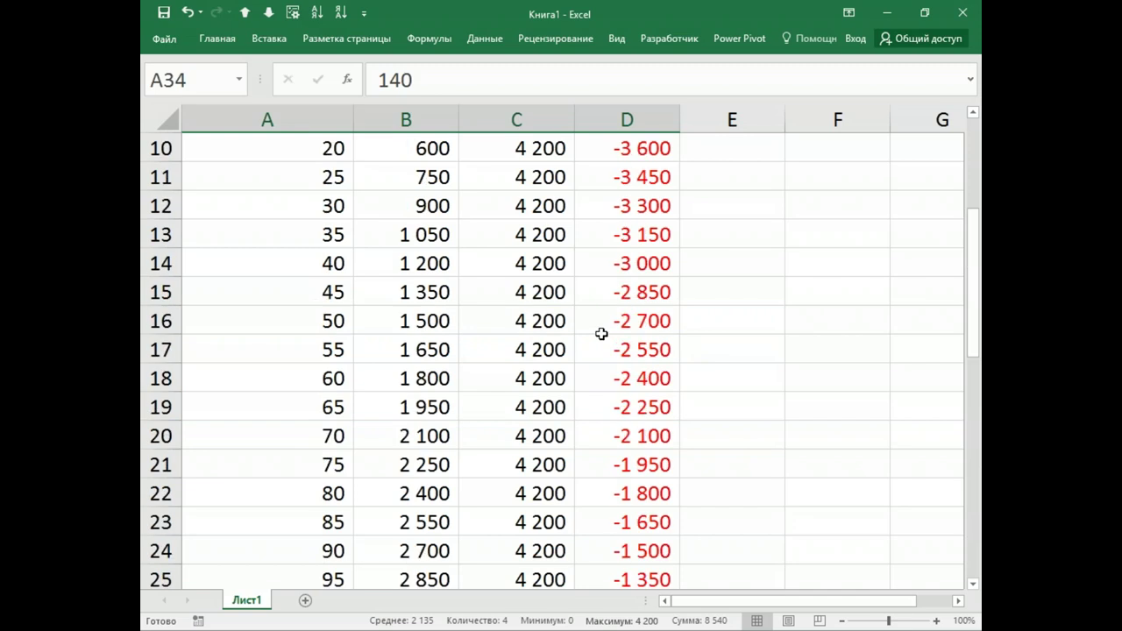
{"action": "left_click", "coordinate": [389, 295]}
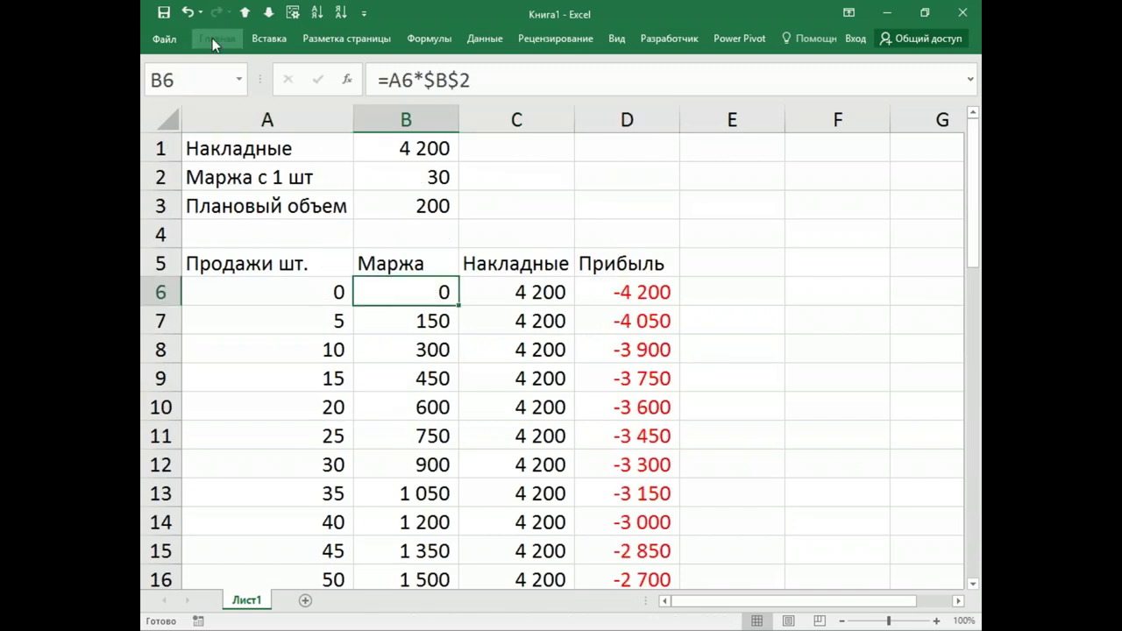
{"action": "left_click", "coordinate": [214, 40]}
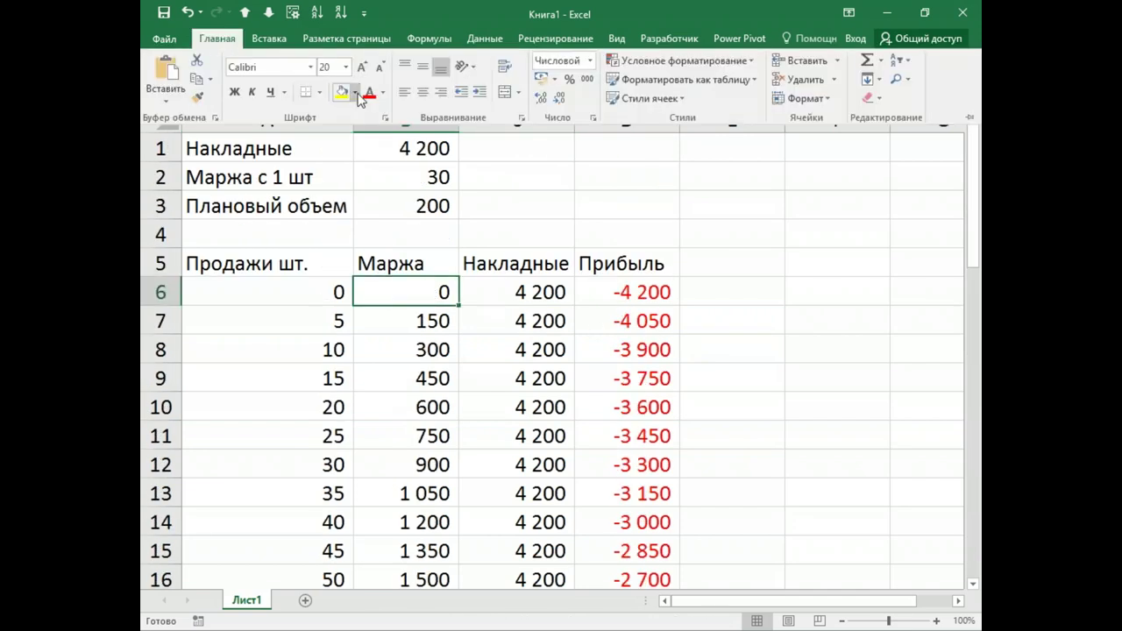
{"action": "left_click", "coordinate": [616, 38]}
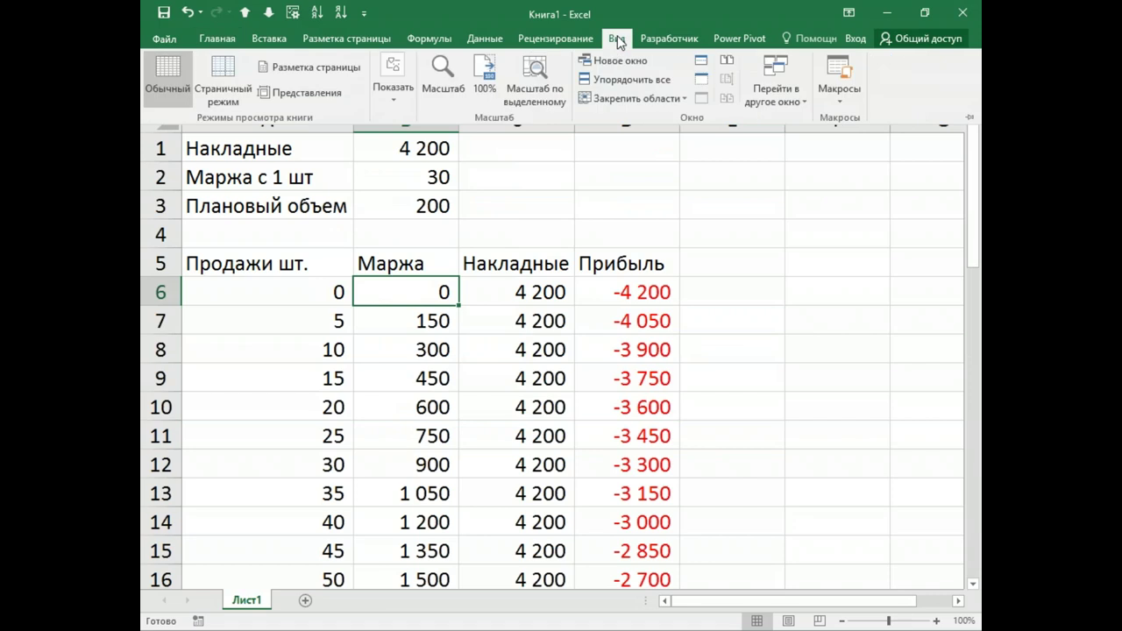
{"action": "left_click", "coordinate": [626, 104]}
{"action": "left_click", "coordinate": [626, 129]}
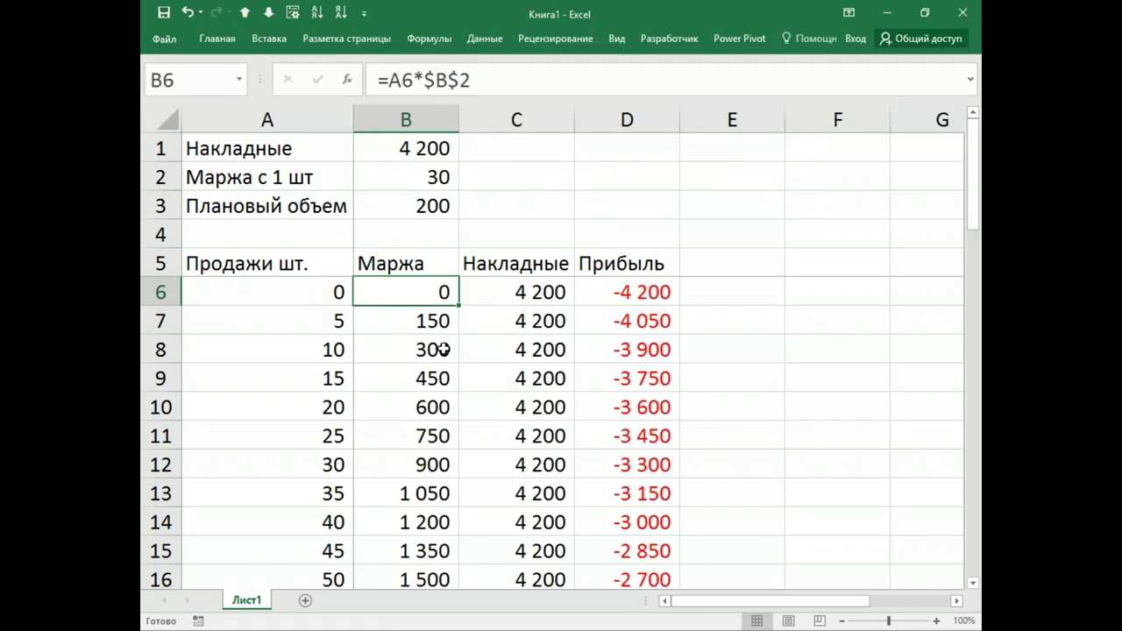
{"action": "scroll", "coordinate": [493, 403], "scroll_direction": "down", "scroll_amount": 2}
{"action": "scroll", "coordinate": [493, 403], "scroll_direction": "up", "scroll_amount": 2}
Step: Select the whole sales table as one region and the parameter block A1:B3 as another
{"action": "left_click", "coordinate": [437, 399]}
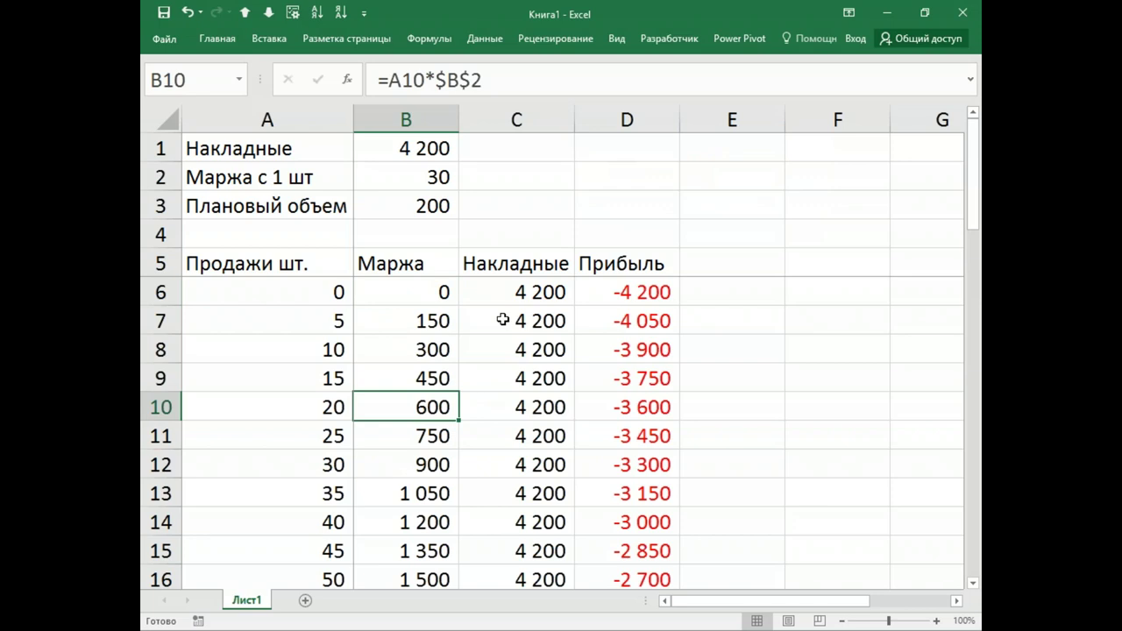
{"action": "key", "text": "ctrl+a"}
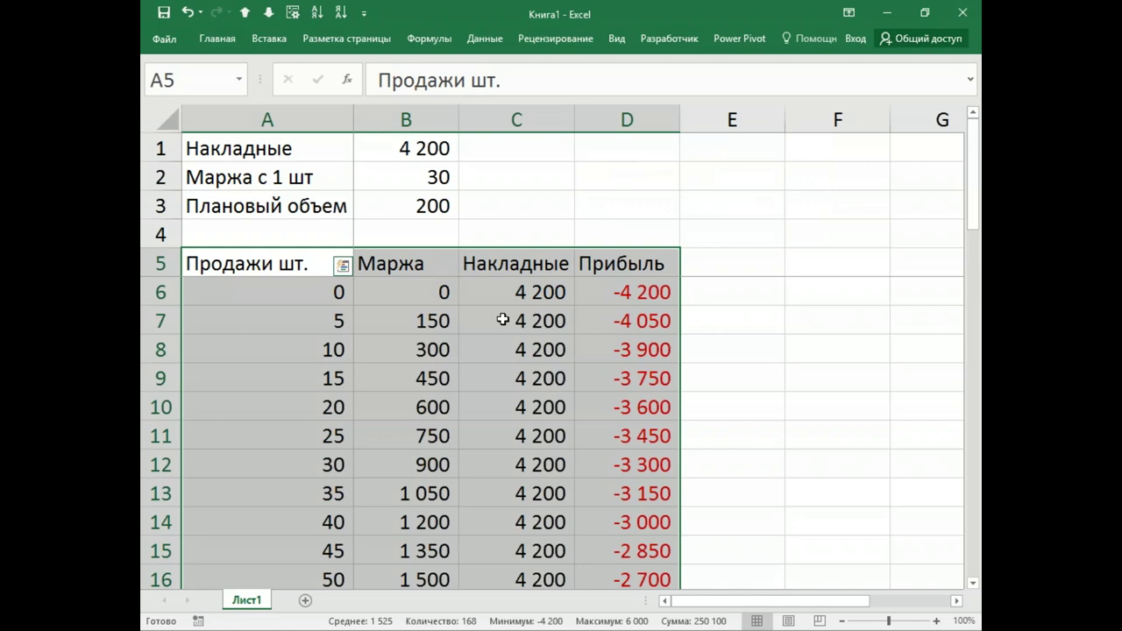
{"action": "left_click", "coordinate": [306, 178]}
{"action": "key", "text": "ctrl+a"}
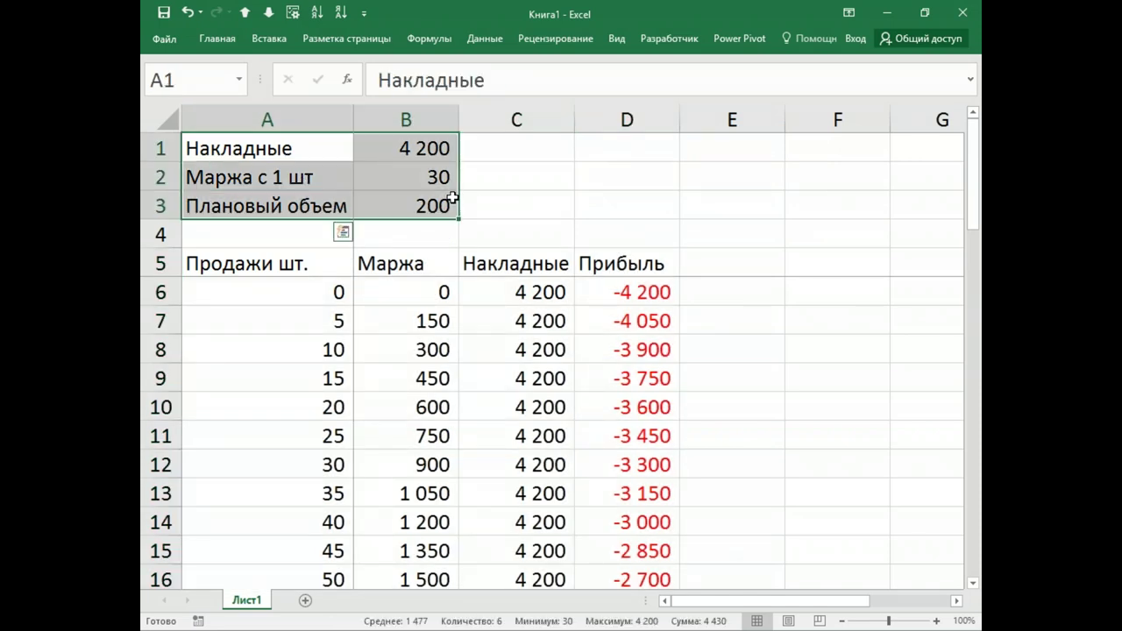
Step: Insert a scatter chart with straight lines and no markers from the whole sales table, headings included
{"action": "left_click", "coordinate": [446, 377]}
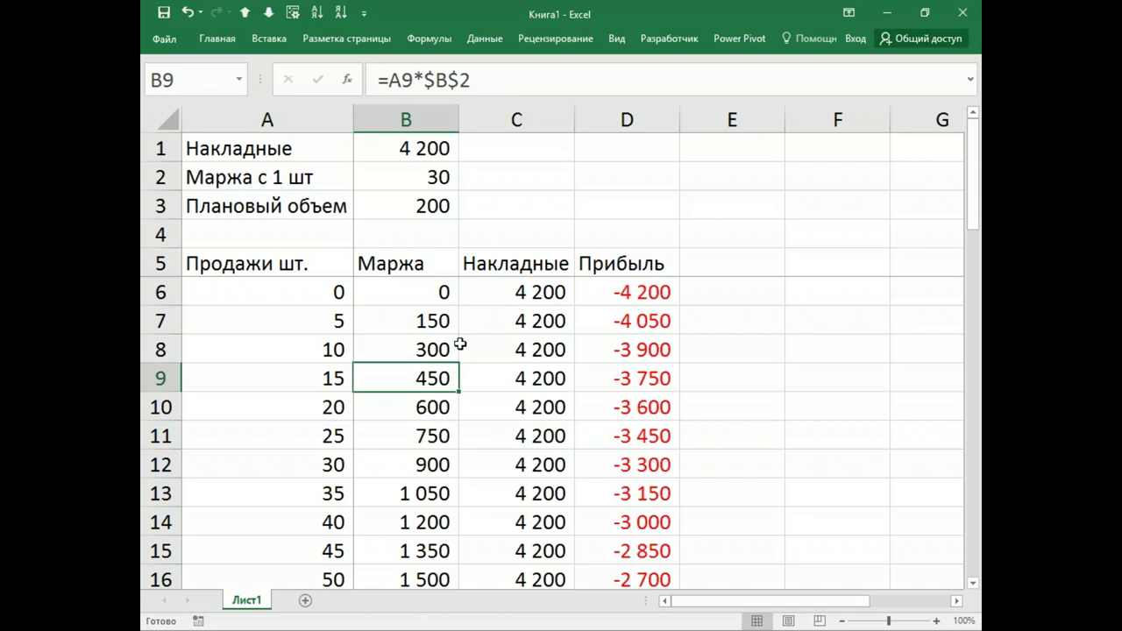
{"action": "key", "text": "ctrl+a"}
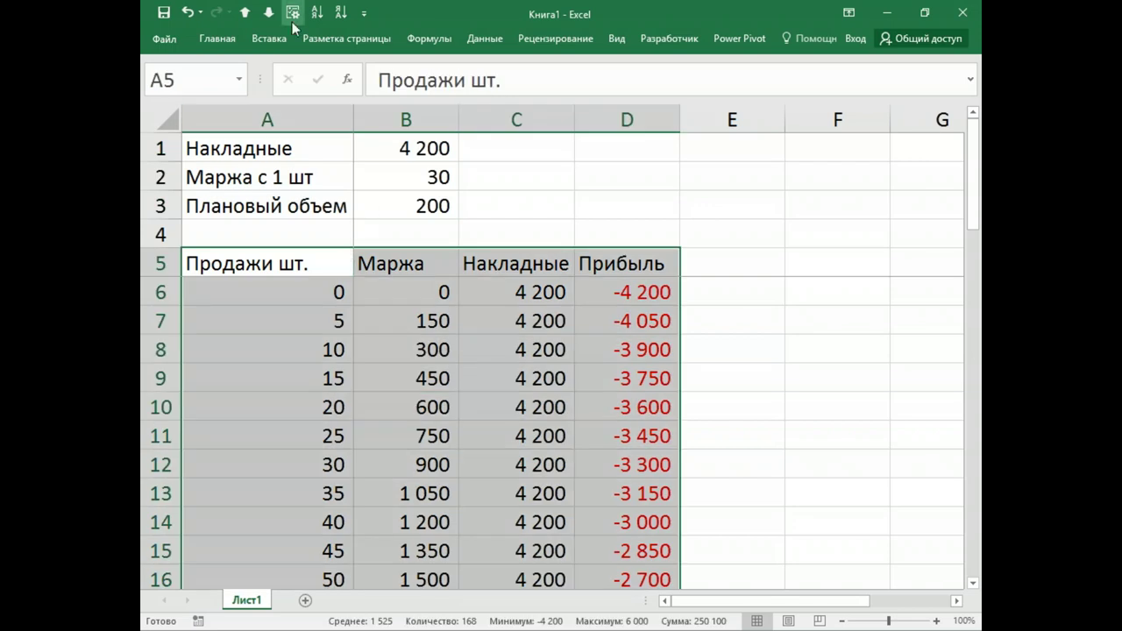
{"action": "left_click", "coordinate": [277, 40]}
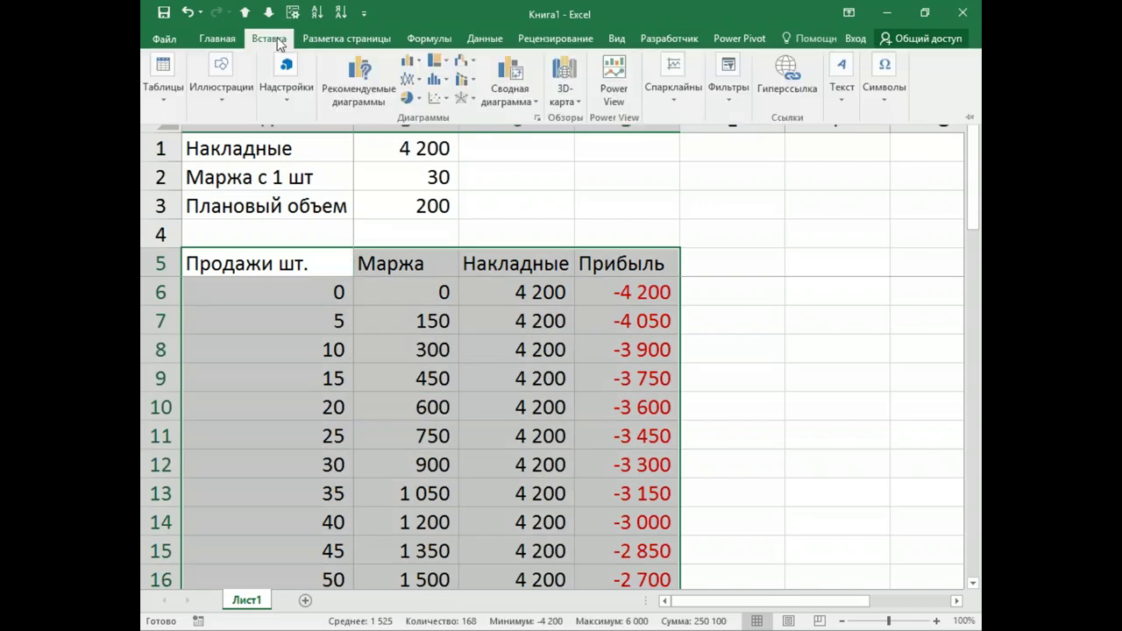
{"action": "left_click", "coordinate": [439, 98]}
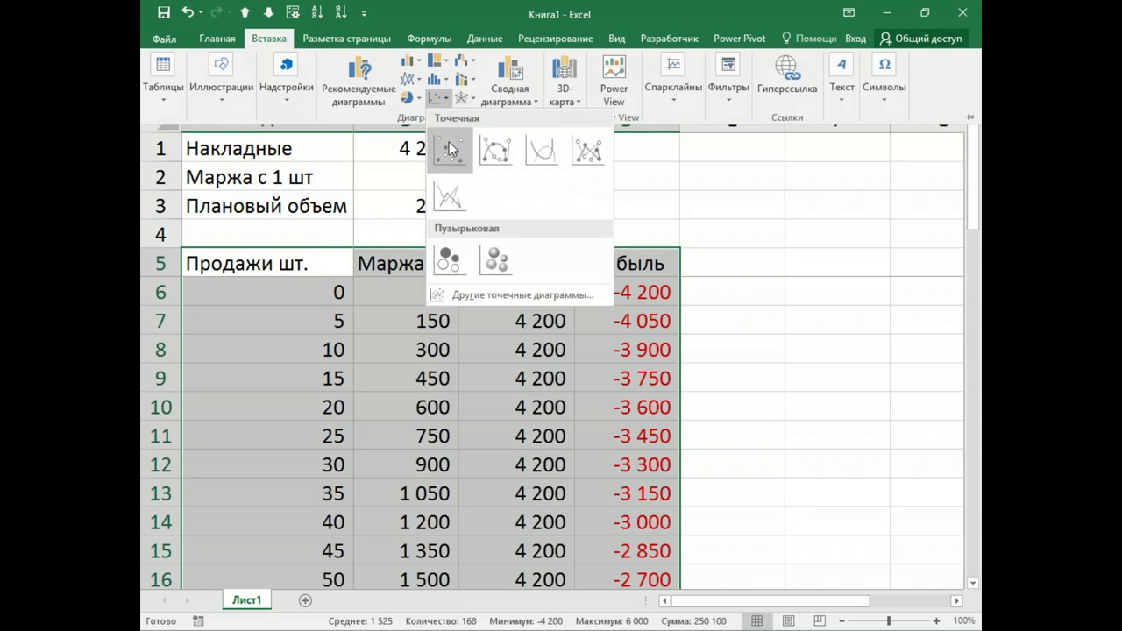
{"action": "left_click", "coordinate": [449, 203]}
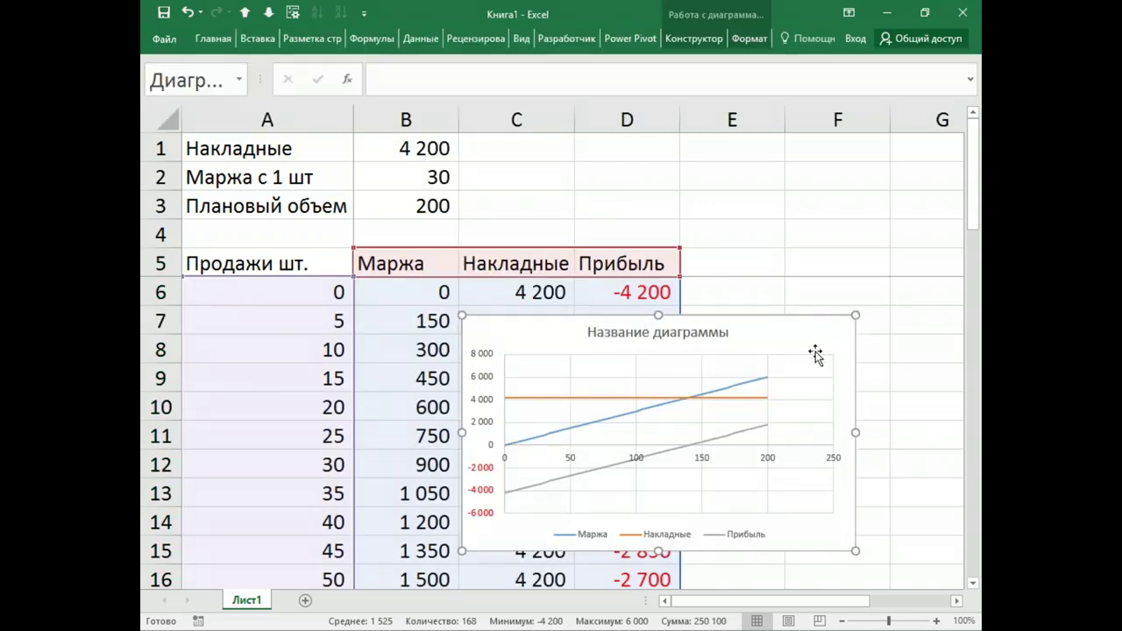
Step: Place the chart beside the table and enlarge it so that it fits the cells E6:H20
{"action": "left_click_drag", "start_coordinate": [736, 332], "coordinate": [763, 318]}
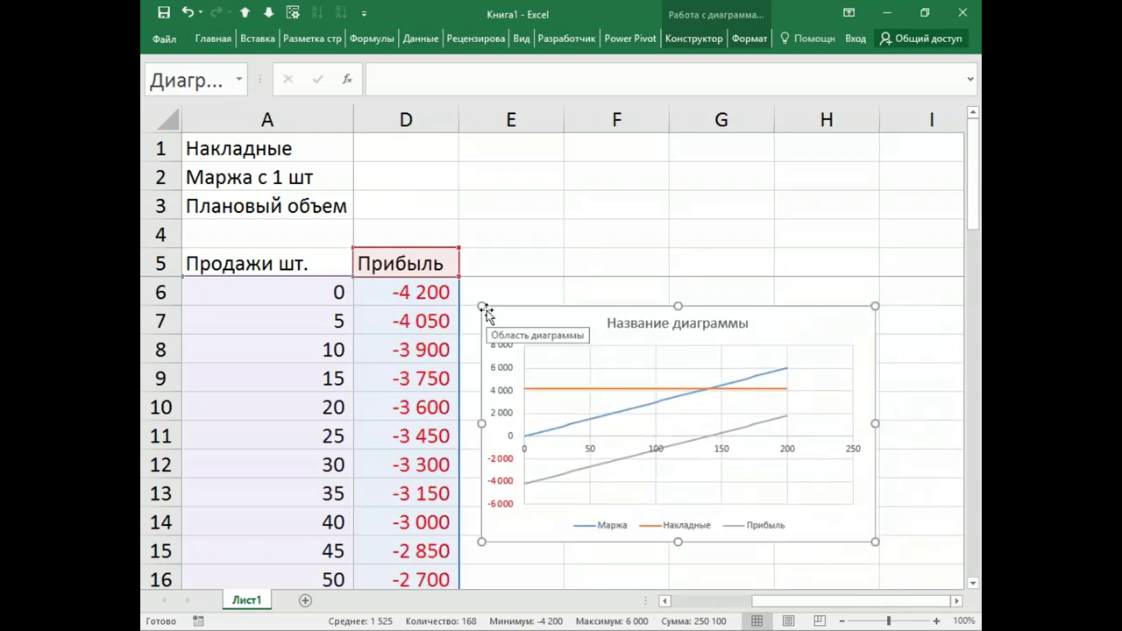
{"action": "mouse_move", "coordinate": [482, 303]}
{"action": "left_mouse_down"}
{"action": "mouse_move", "coordinate": [491, 260]}
{"action": "mouse_move", "coordinate": [461, 282]}
{"action": "mouse_move", "coordinate": [499, 295]}
{"action": "mouse_move", "coordinate": [465, 276]}
{"action": "mouse_move", "coordinate": [470, 306]}
{"action": "mouse_move", "coordinate": [484, 298]}
{"action": "left_mouse_up"}
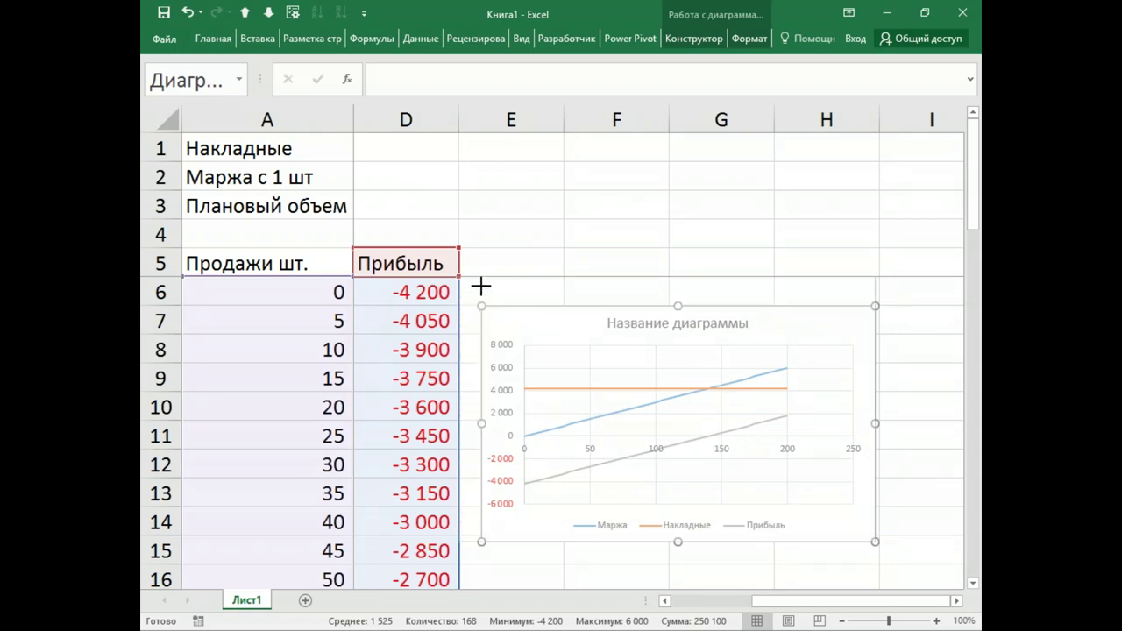
{"action": "scroll", "coordinate": [884, 540], "scroll_direction": "down", "scroll_amount": 2}
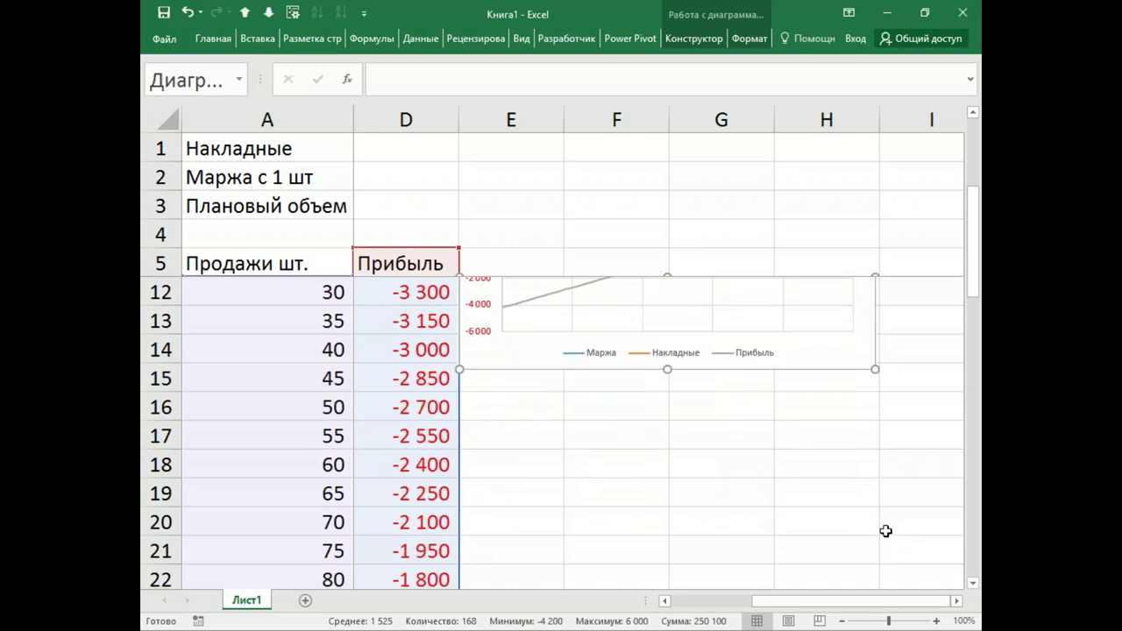
{"action": "left_click_drag", "start_coordinate": [874, 370], "coordinate": [879, 530]}
{"action": "scroll", "coordinate": [806, 490], "scroll_direction": "up", "scroll_amount": 1}
{"action": "key", "text": "alt"}
{"action": "scroll", "coordinate": [806, 491], "scroll_direction": "up", "scroll_amount": 1}
{"action": "scroll", "coordinate": [807, 499], "scroll_direction": "down", "scroll_amount": 1}
{"action": "scroll", "coordinate": [789, 444], "scroll_direction": "down", "scroll_amount": 1}
Step: Set the maximum of the chart's horizontal axis to 200 and close the formatting settings
{"action": "double_click", "coordinate": [689, 401]}
{"action": "left_click", "coordinate": [837, 274]}
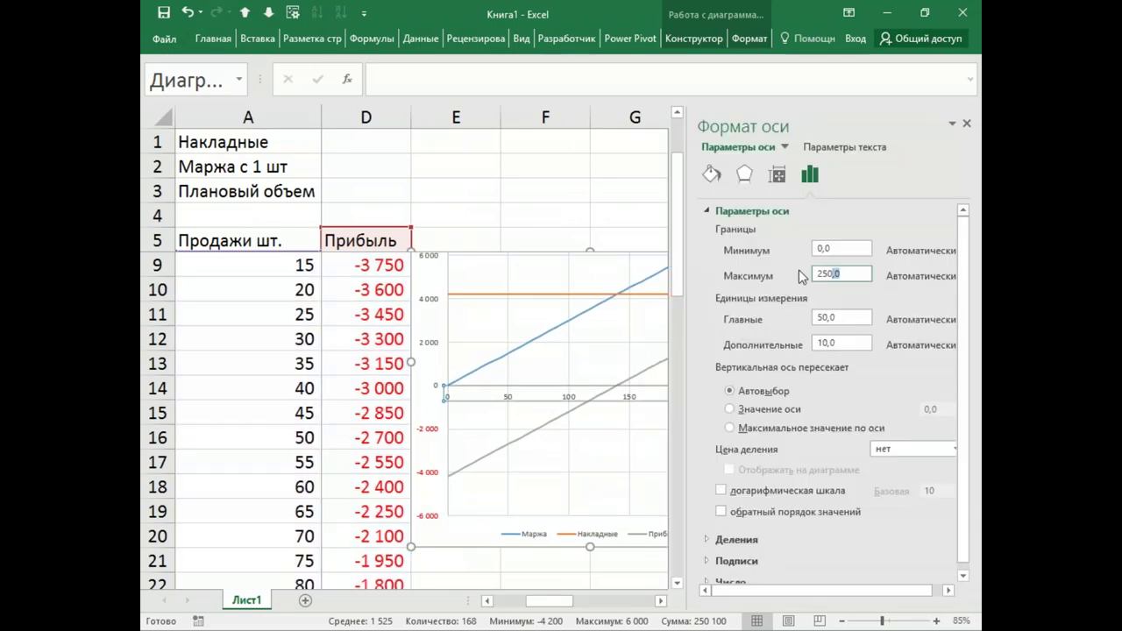
{"action": "type", "text": "2"}
{"action": "left_click", "coordinate": [848, 316]}
{"action": "left_click", "coordinate": [489, 212]}
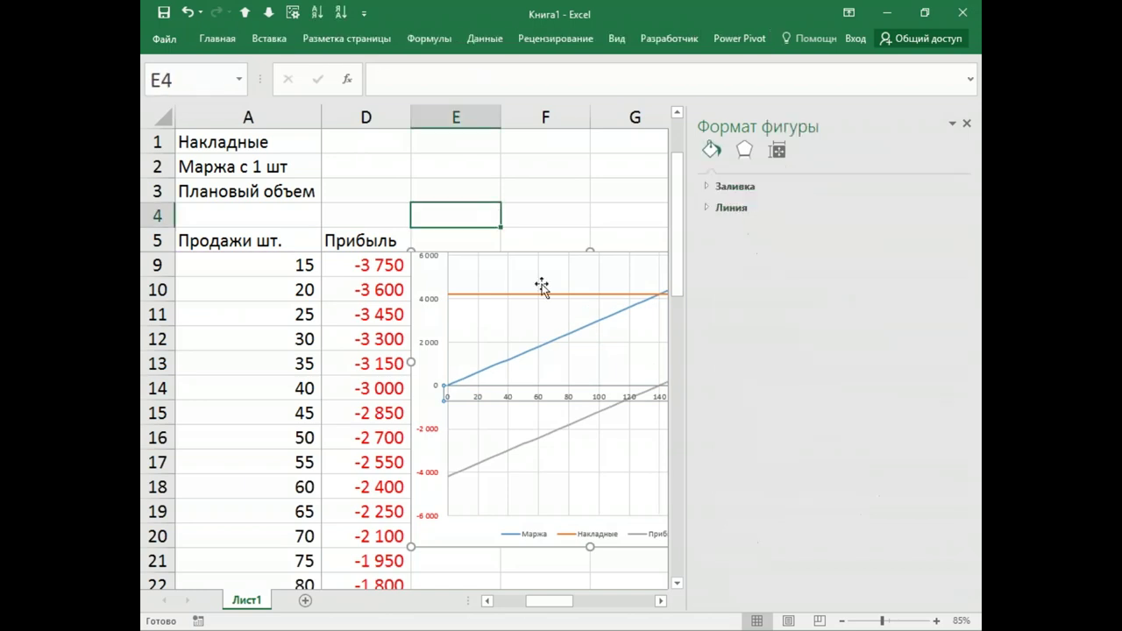
{"action": "left_click", "coordinate": [307, 377]}
{"action": "scroll", "coordinate": [335, 376], "scroll_direction": "up", "scroll_amount": 1}
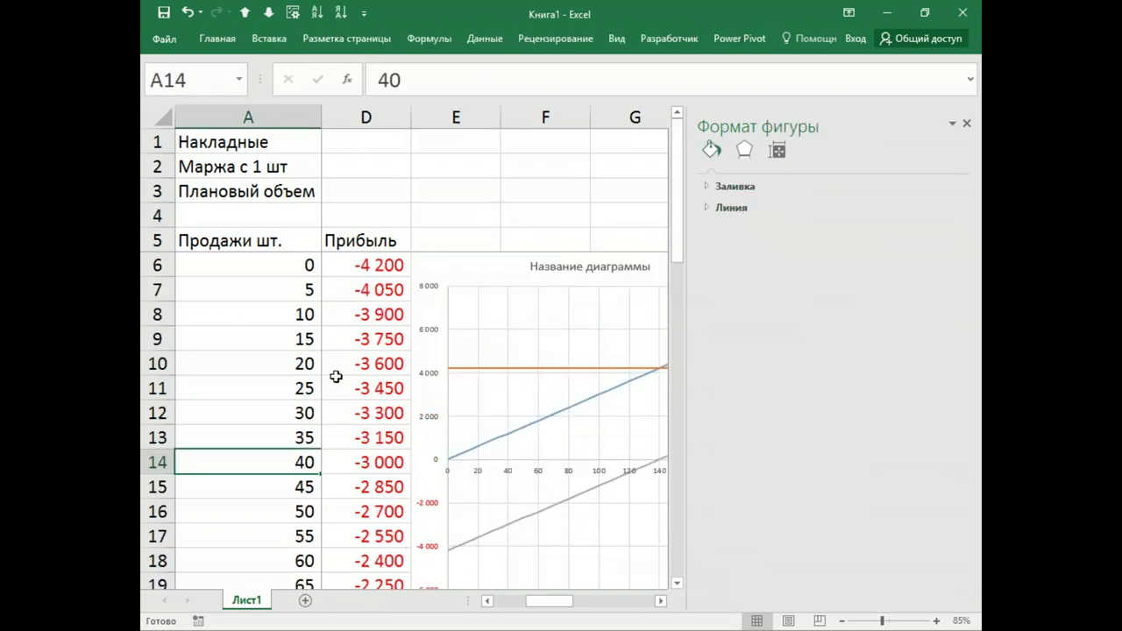
{"action": "left_click", "coordinate": [966, 122]}
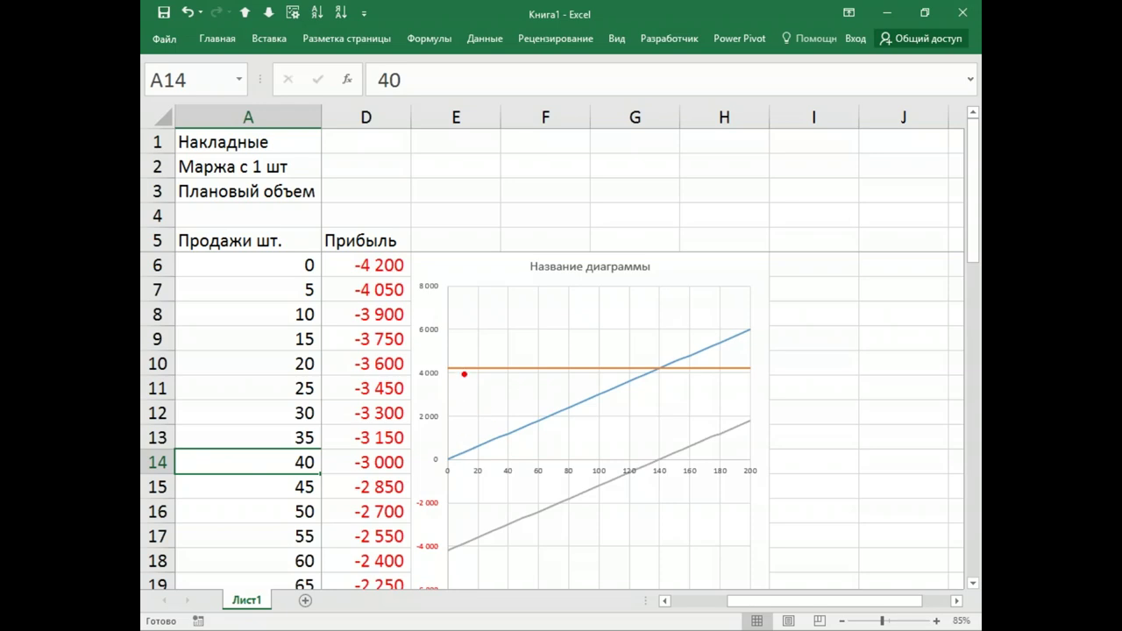
Step: Sketch the loss zone and negative profit line in red and the profitable parts in green over the chart, and clear the marks
{"action": "mouse_move", "coordinate": [463, 372]}
{"action": "left_mouse_down"}
{"action": "mouse_move", "coordinate": [463, 436]}
{"action": "mouse_move", "coordinate": [491, 368]}
{"action": "mouse_move", "coordinate": [557, 369]}
{"action": "mouse_move", "coordinate": [592, 394]}
{"action": "left_mouse_up"}
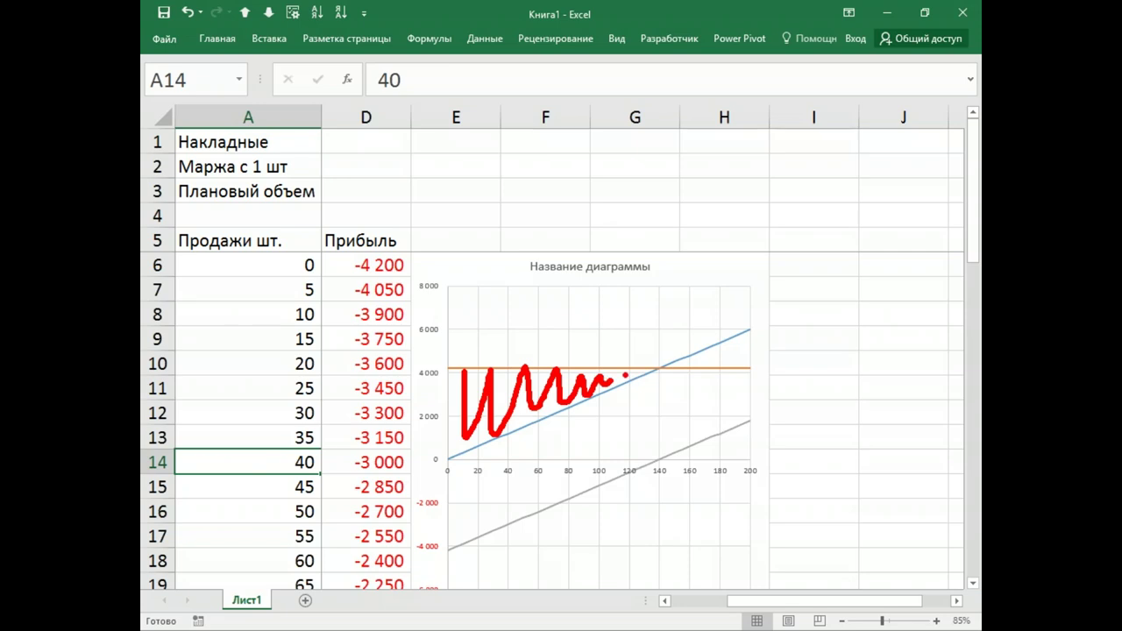
{"action": "left_click_drag", "start_coordinate": [720, 345], "coordinate": [764, 344]}
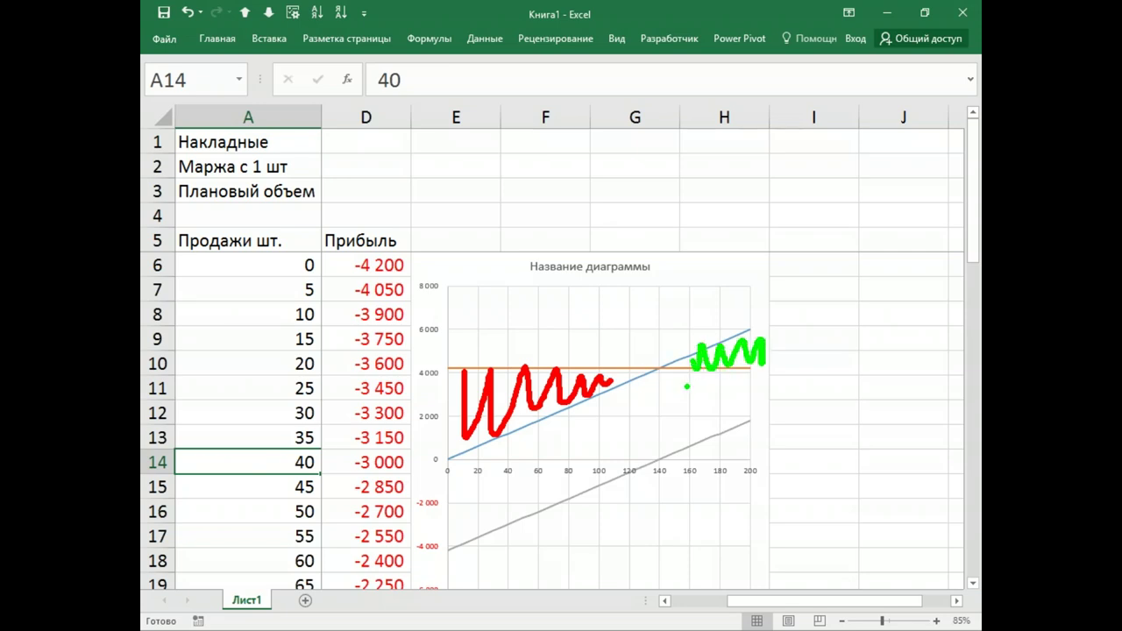
{"action": "left_click_drag", "start_coordinate": [659, 459], "coordinate": [755, 422]}
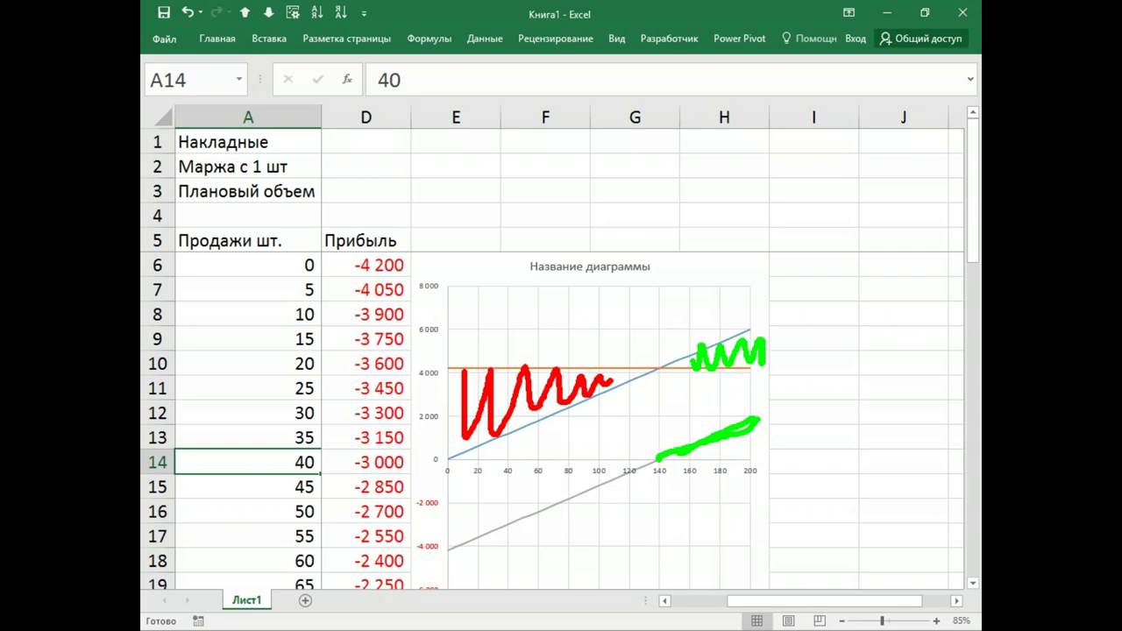
{"action": "left_click_drag", "start_coordinate": [655, 459], "coordinate": [454, 546]}
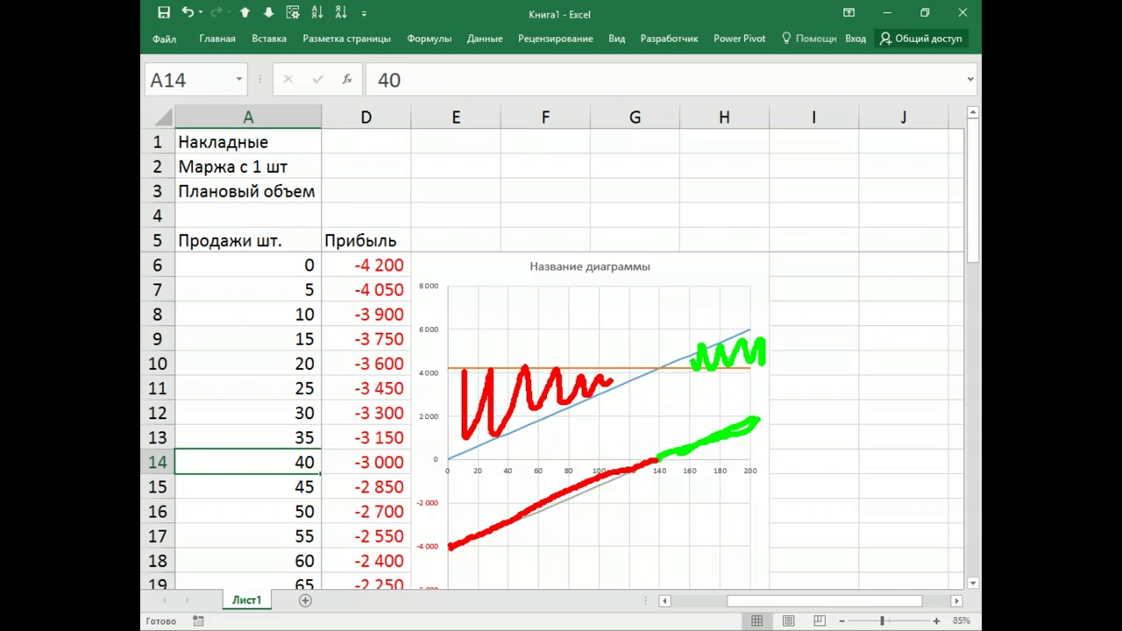
{"action": "key", "text": "Escape"}
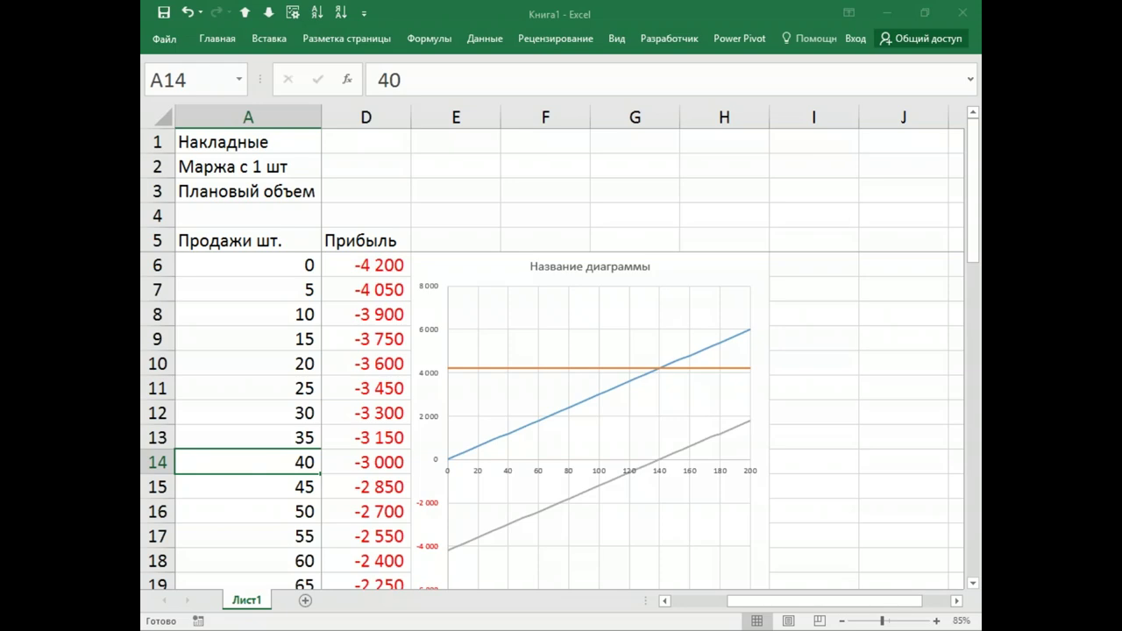
Step: Switch to the browser, maximize its window and read the course page Основы управленческого учета и бюджетирование
{"action": "key", "text": "alt+Tab"}
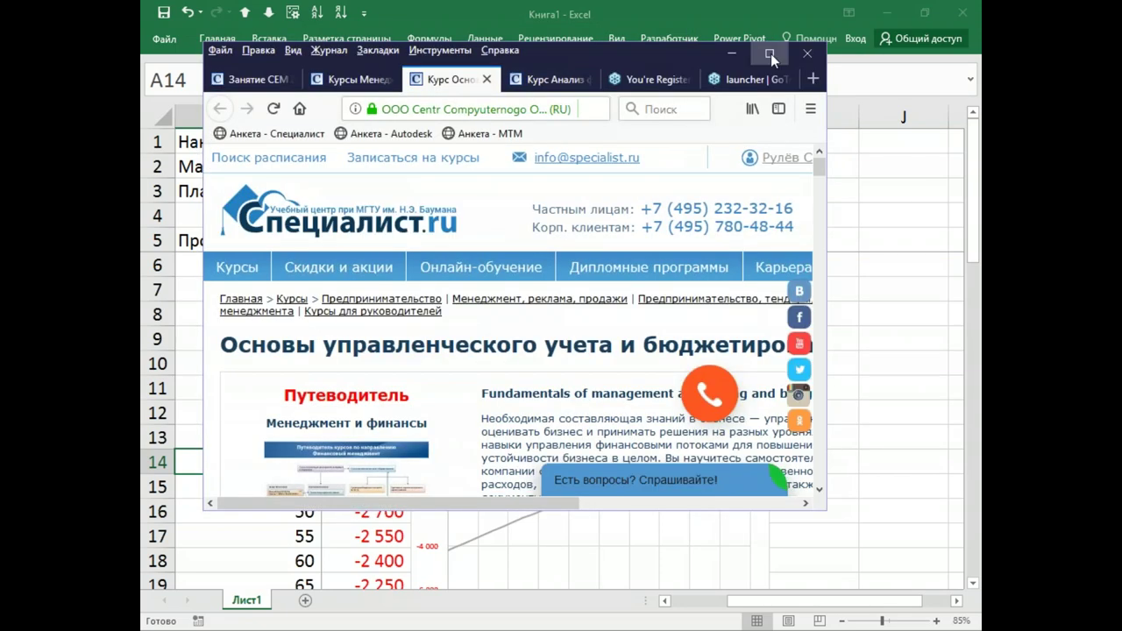
{"action": "left_click", "coordinate": [769, 55]}
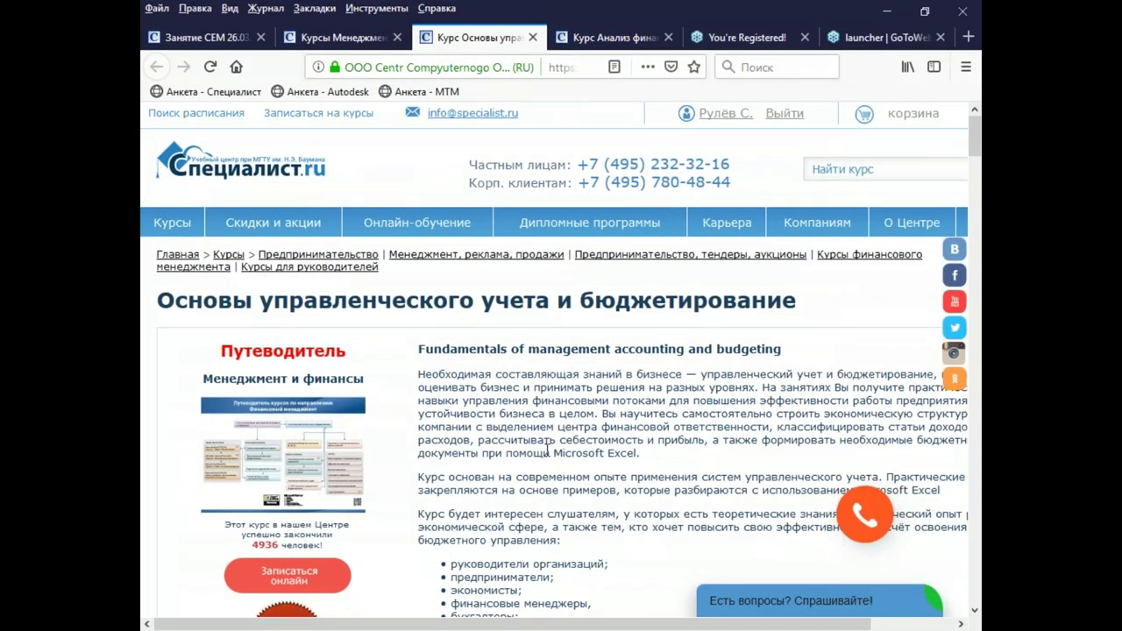
{"action": "scroll", "coordinate": [547, 451], "scroll_direction": "down", "scroll_amount": 2}
{"action": "scroll", "coordinate": [546, 447], "scroll_direction": "down", "scroll_amount": 3}
{"action": "scroll", "coordinate": [546, 447], "scroll_direction": "up", "scroll_amount": 3}
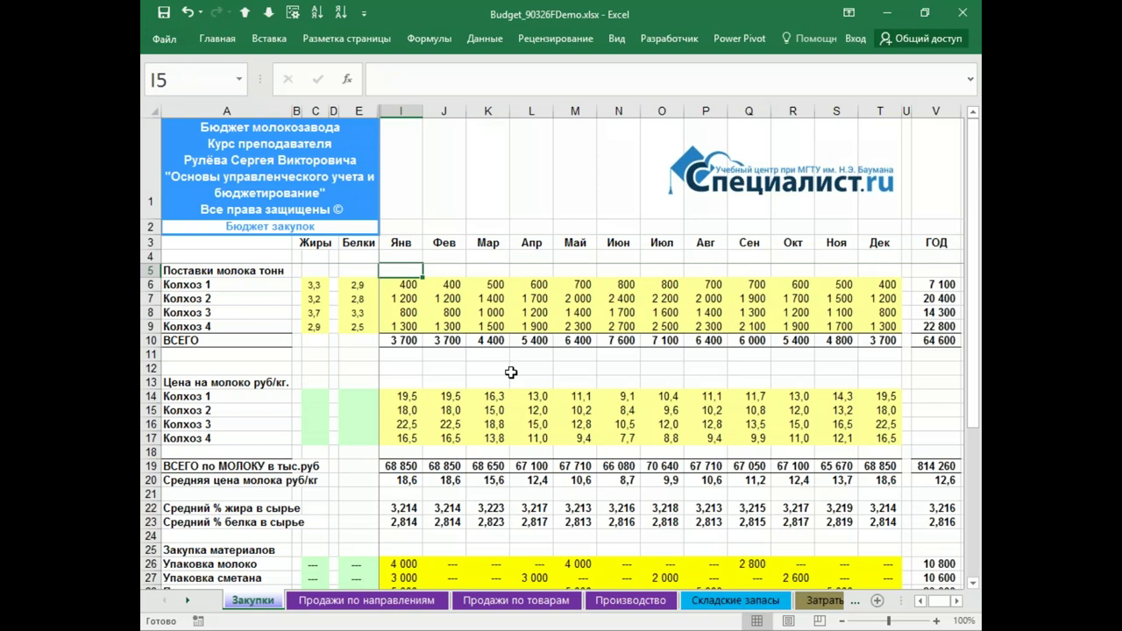
Step: Look through the sheets Закупки and Продажи по направлениям of the workbook Budget_90326FDemo.xlsx
{"action": "scroll", "coordinate": [438, 494], "scroll_direction": "down", "scroll_amount": 7}
{"action": "scroll", "coordinate": [436, 493], "scroll_direction": "up", "scroll_amount": 7}
{"action": "key", "text": "ctrl+Page_Down"}
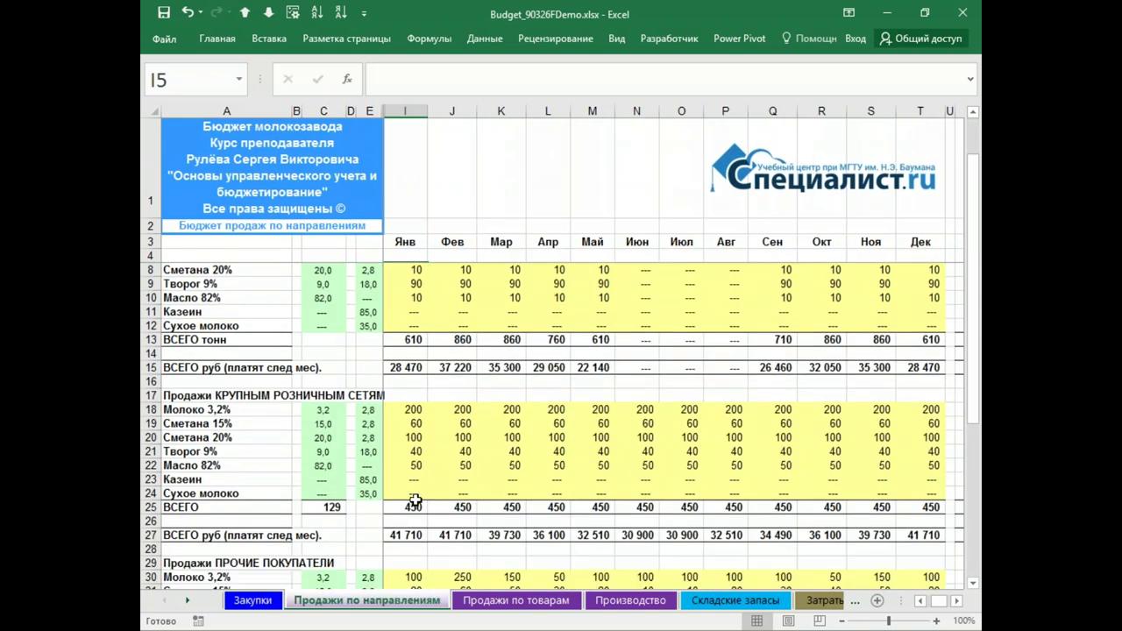
{"action": "scroll", "coordinate": [412, 500], "scroll_direction": "down", "scroll_amount": 12}
{"action": "scroll", "coordinate": [415, 500], "scroll_direction": "up", "scroll_amount": 12}
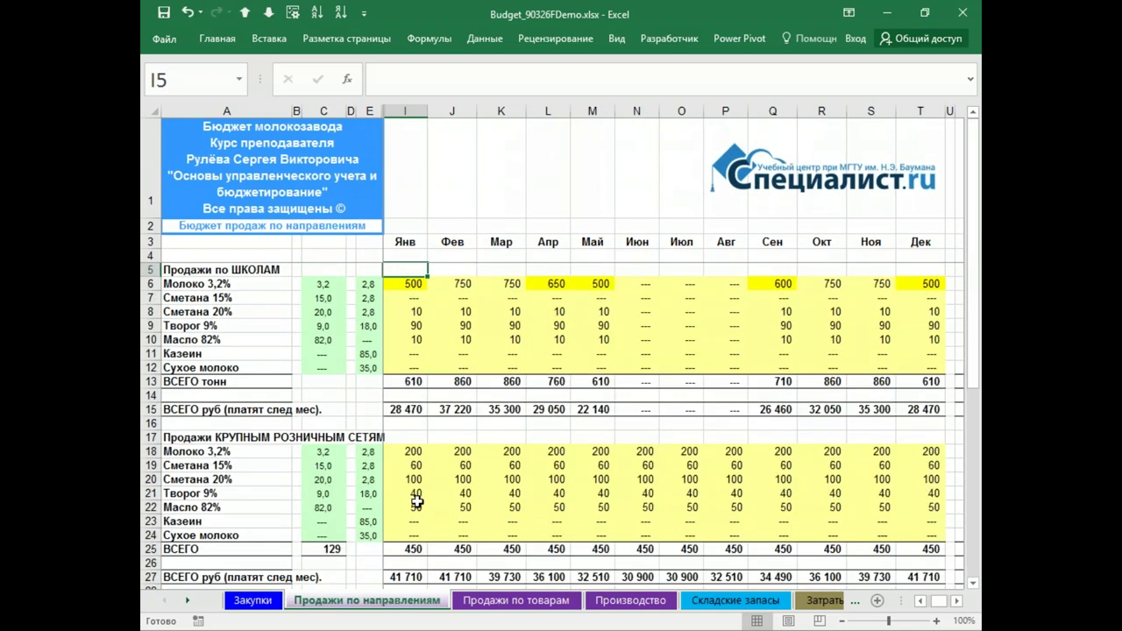
Step: Review the product sales budget on the sheet Продажи по товарам from beginning to end
{"action": "key", "text": "ctrl+Page_Down"}
{"action": "scroll", "coordinate": [436, 470], "scroll_direction": "down", "scroll_amount": 1}
{"action": "scroll", "coordinate": [436, 470], "scroll_direction": "down", "scroll_amount": 6}
{"action": "scroll", "coordinate": [436, 470], "scroll_direction": "up", "scroll_amount": 7}
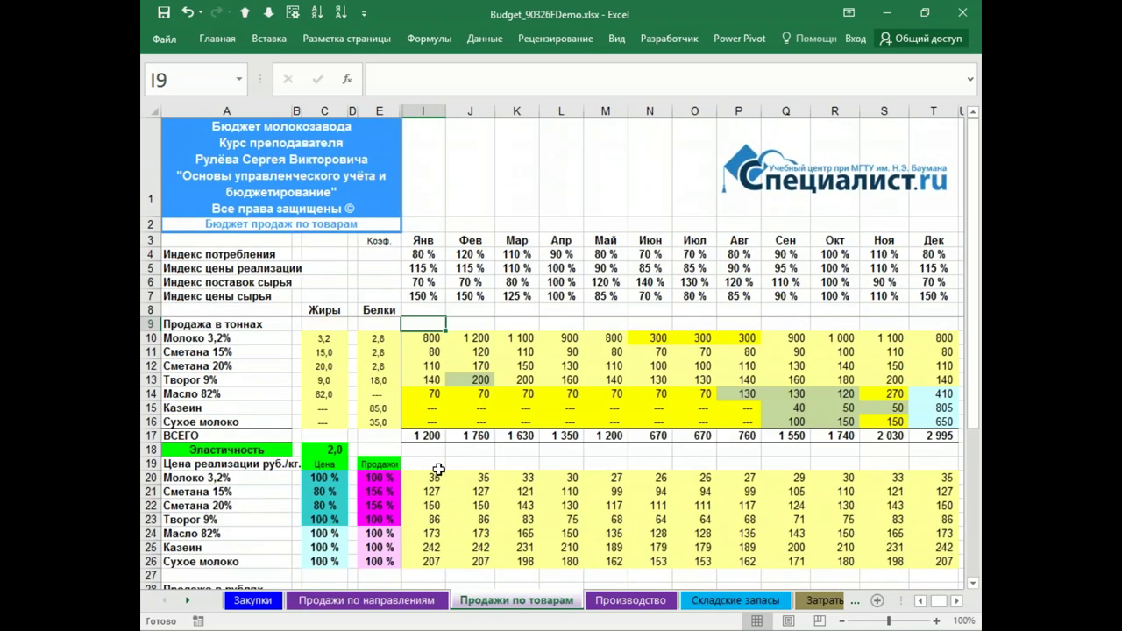
{"action": "scroll", "coordinate": [436, 470], "scroll_direction": "down", "scroll_amount": 4}
{"action": "scroll", "coordinate": [435, 470], "scroll_direction": "up", "scroll_amount": 3}
Step: Examine the casein production formula for March in K11 on the sheet Производство, leaving it unedited
{"action": "key", "text": "ctrl+Page_Down"}
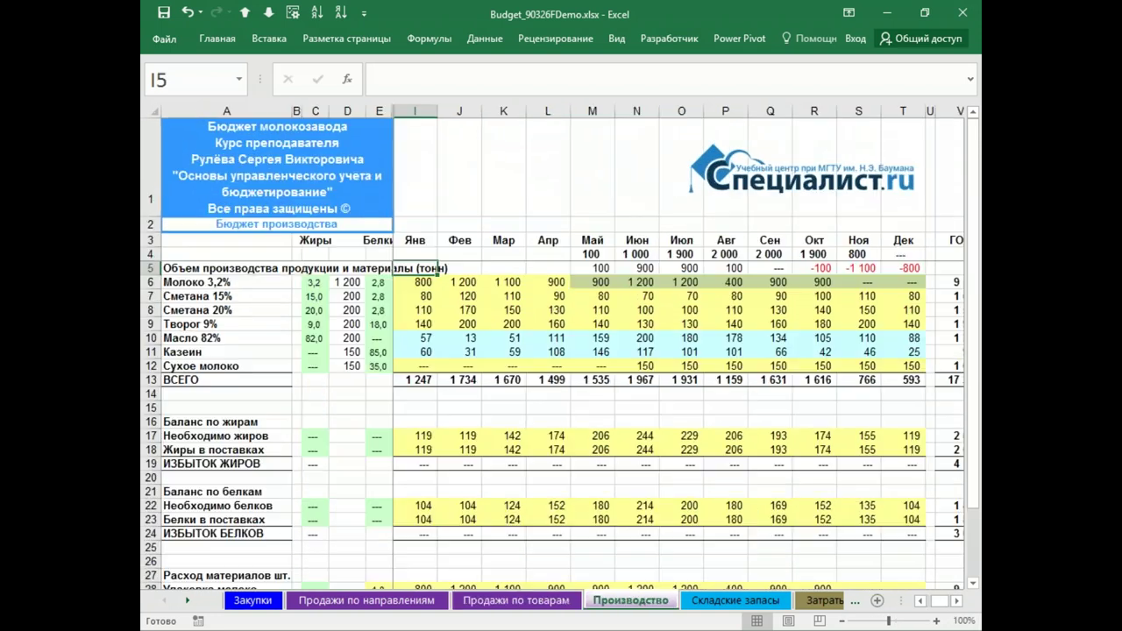
{"action": "left_click", "coordinate": [518, 350]}
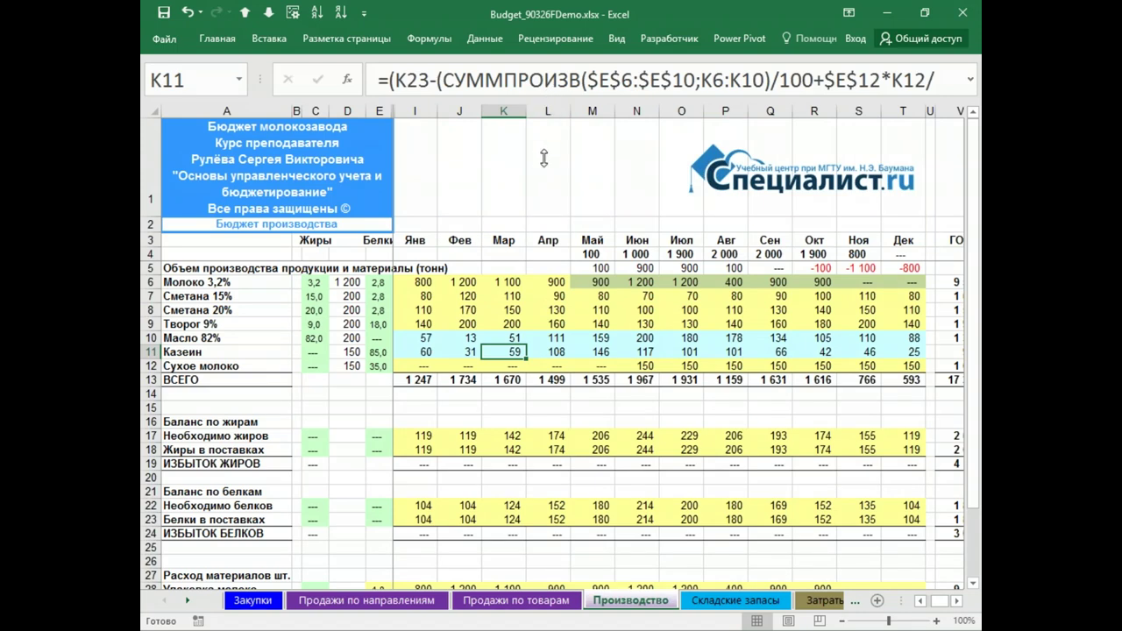
{"action": "left_click", "coordinate": [552, 92]}
{"action": "key", "text": "Escape"}
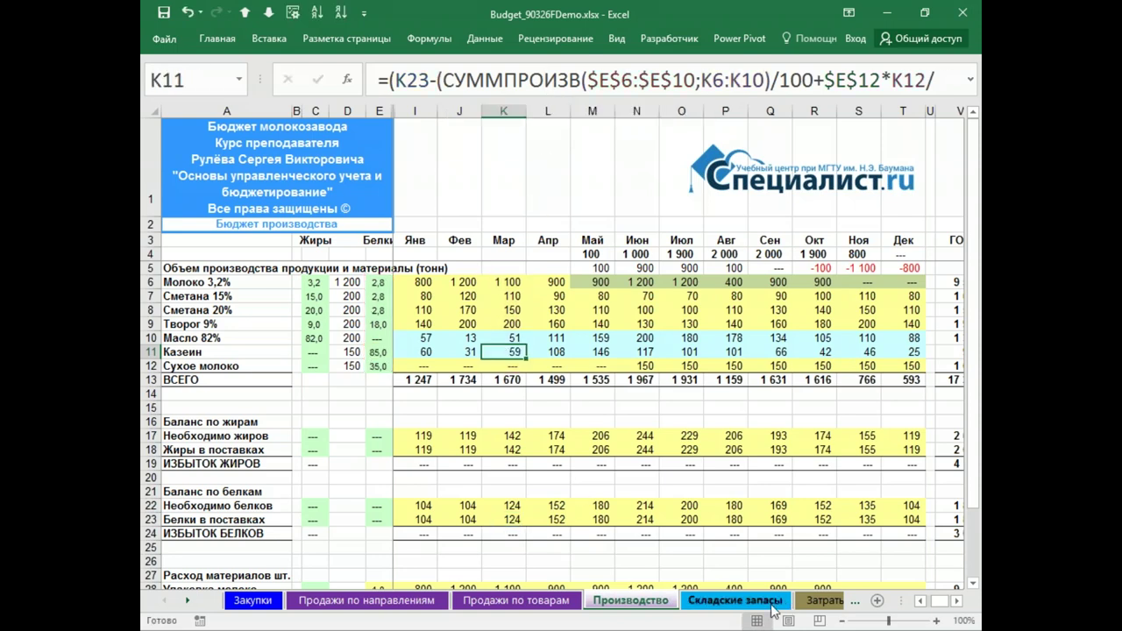
Step: Look through the budget sheets from Складские запасы to Движение денежных средств, including the expense, investment and credit budgets
{"action": "left_click", "coordinate": [773, 606]}
{"action": "key", "text": "ctrl+Page_Down"}
{"action": "left_click", "coordinate": [773, 605]}
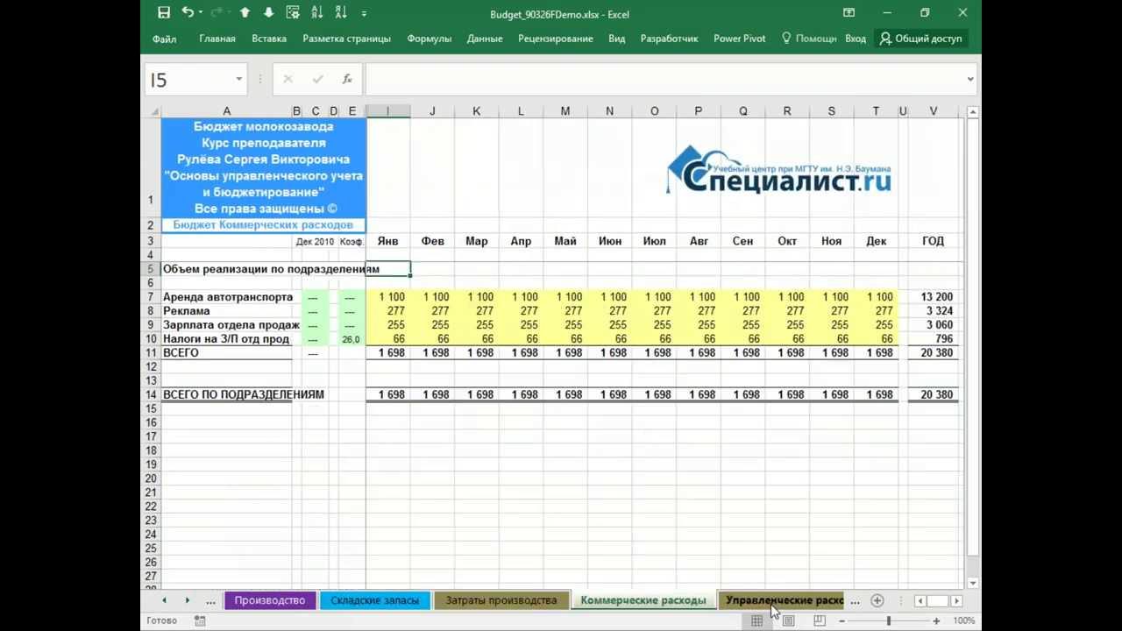
{"action": "left_click", "coordinate": [773, 605]}
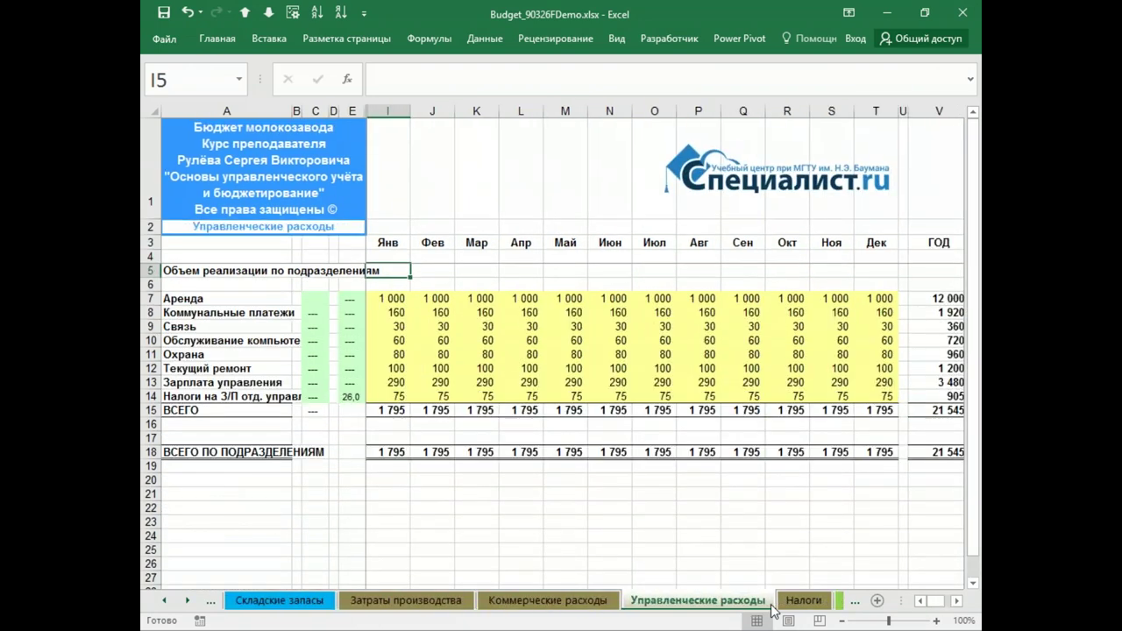
{"action": "left_click", "coordinate": [773, 605]}
{"action": "left_click", "coordinate": [773, 605]}
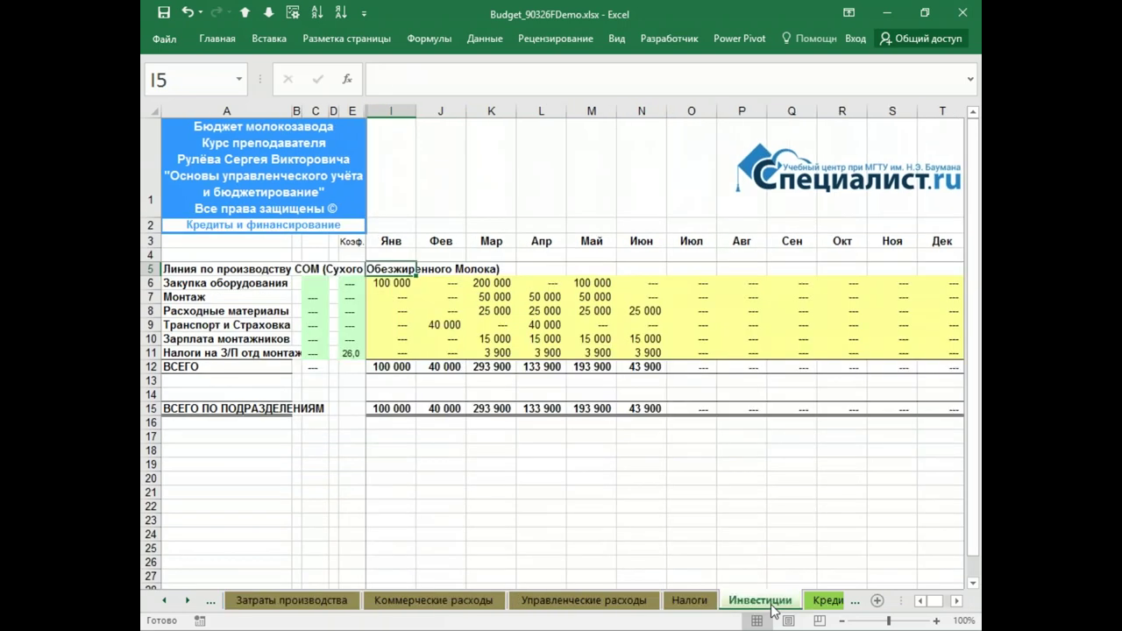
{"action": "key", "text": "ctrl+Page_Down"}
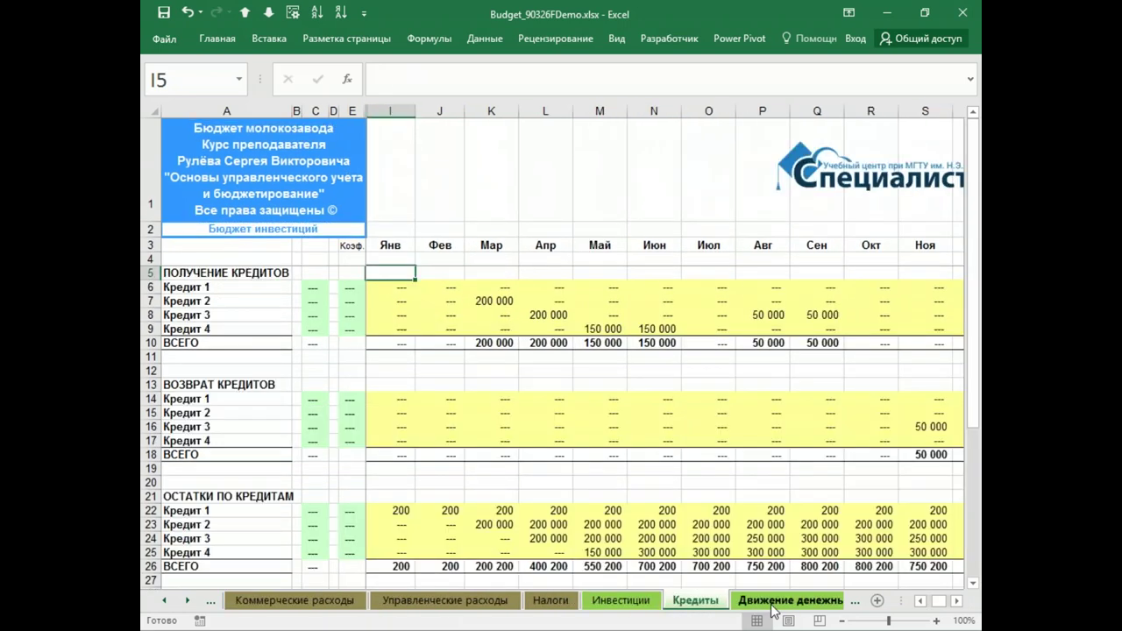
{"action": "left_click", "coordinate": [773, 604]}
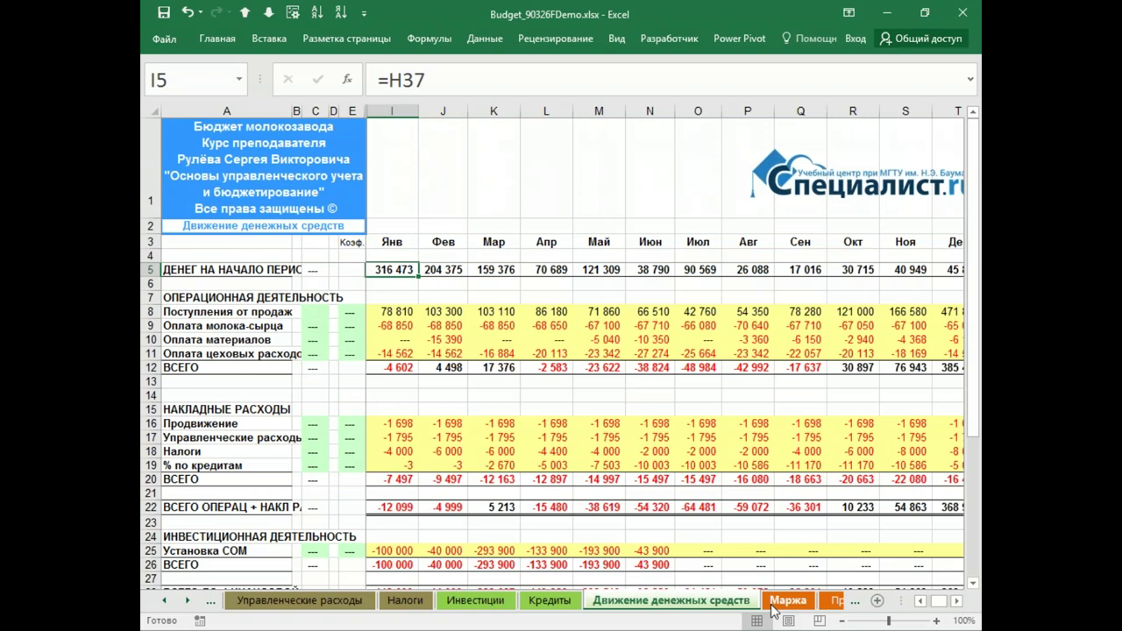
Step: Review the margin budget on the sheet Маржа down to the margins by customer group and back to the beginning
{"action": "left_click", "coordinate": [772, 605]}
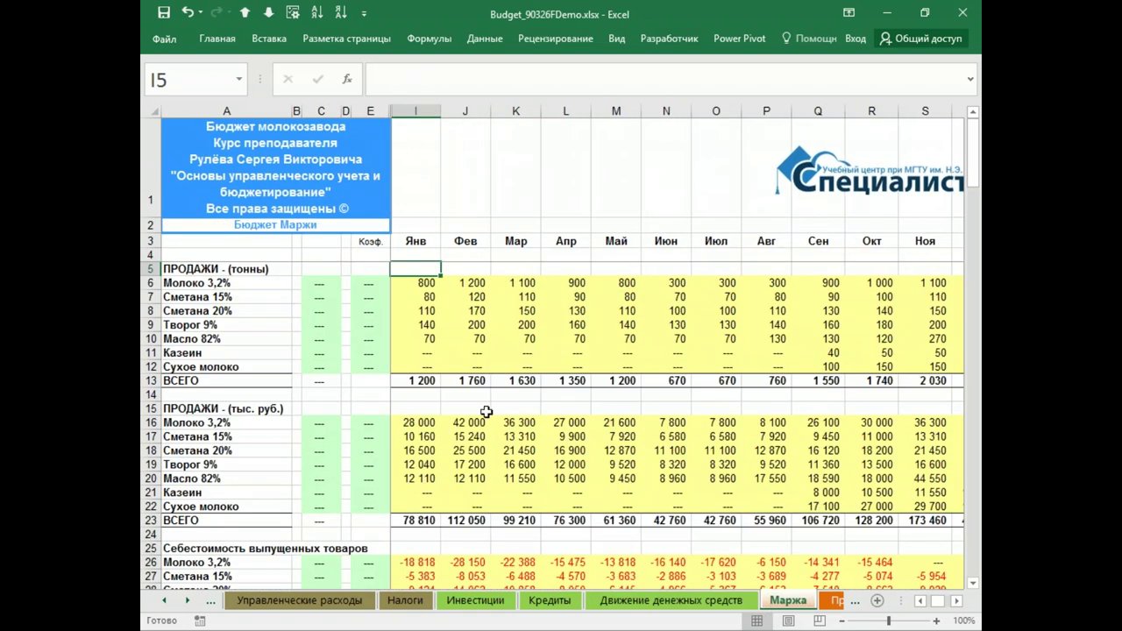
{"action": "scroll", "coordinate": [457, 313], "scroll_direction": "down", "scroll_amount": 3}
{"action": "scroll", "coordinate": [462, 322], "scroll_direction": "down", "scroll_amount": 7}
{"action": "scroll", "coordinate": [463, 322], "scroll_direction": "down", "scroll_amount": 20}
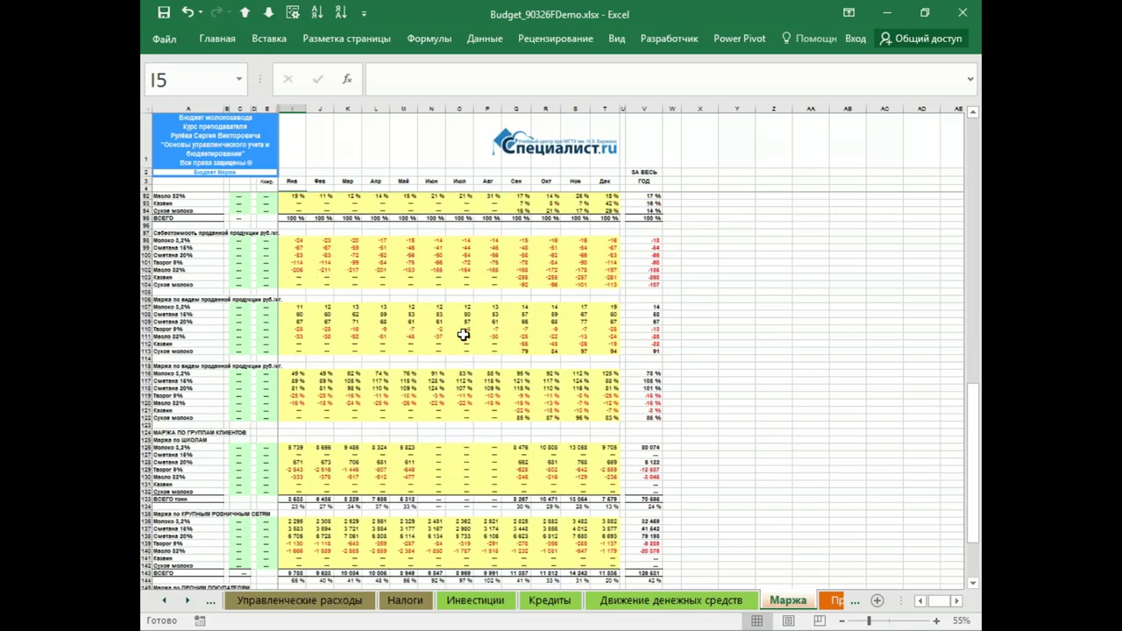
{"action": "scroll", "coordinate": [462, 335], "scroll_direction": "up", "scroll_amount": 20}
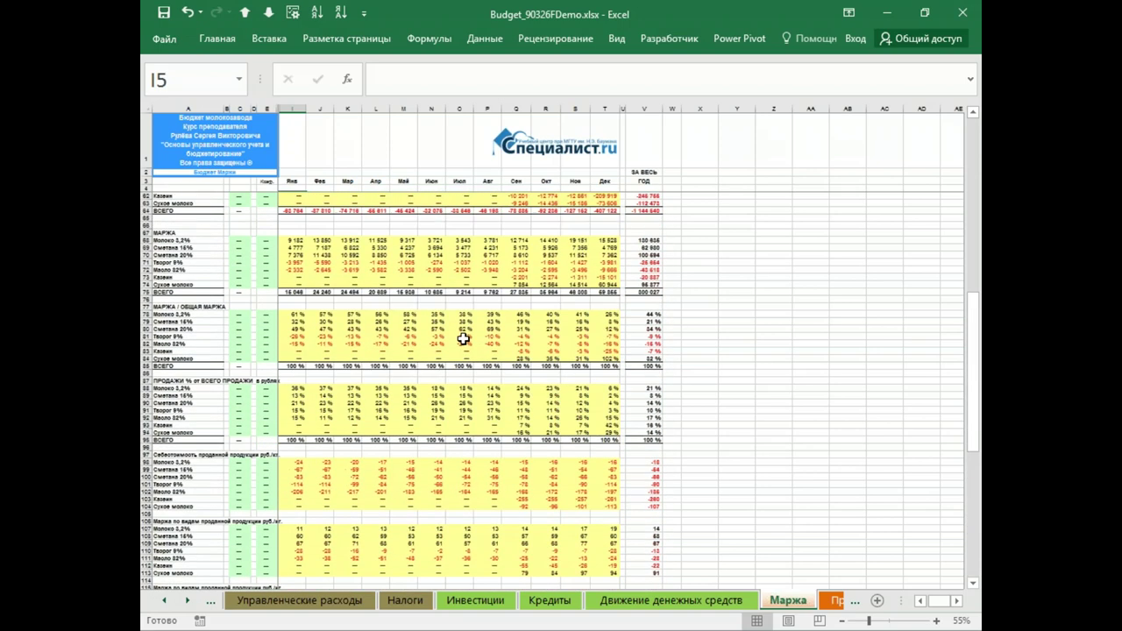
{"action": "scroll", "coordinate": [462, 336], "scroll_direction": "up", "scroll_amount": 9}
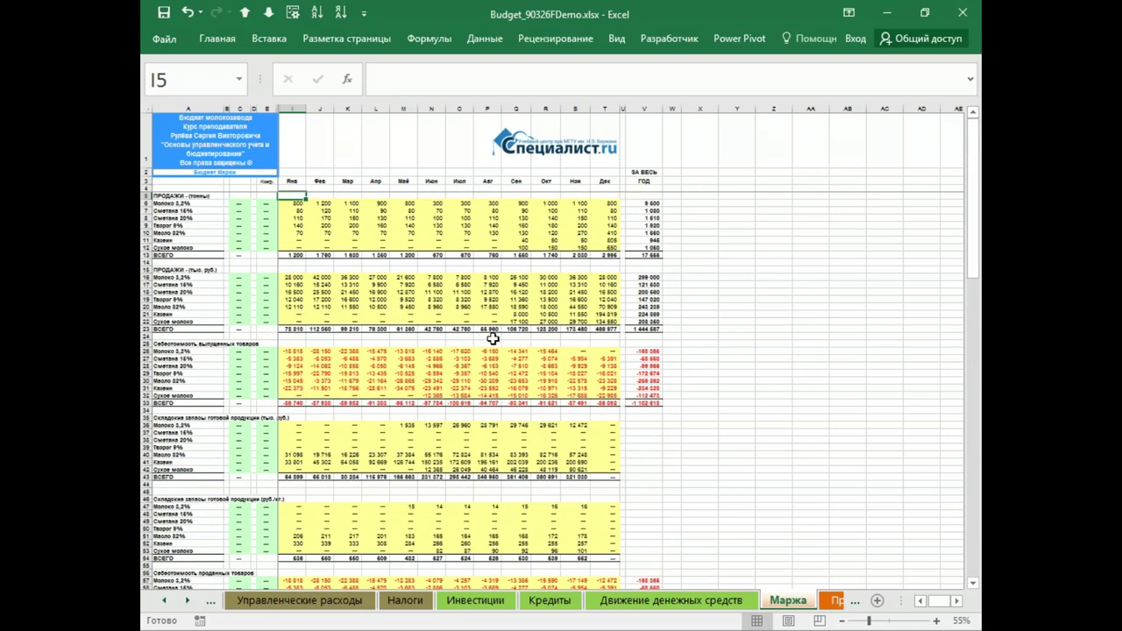
Step: Look through the sheets Прибыли и убытки, Баланс and ДДС (Косвенный метод)
{"action": "key", "text": "ctrl+Page_Down"}
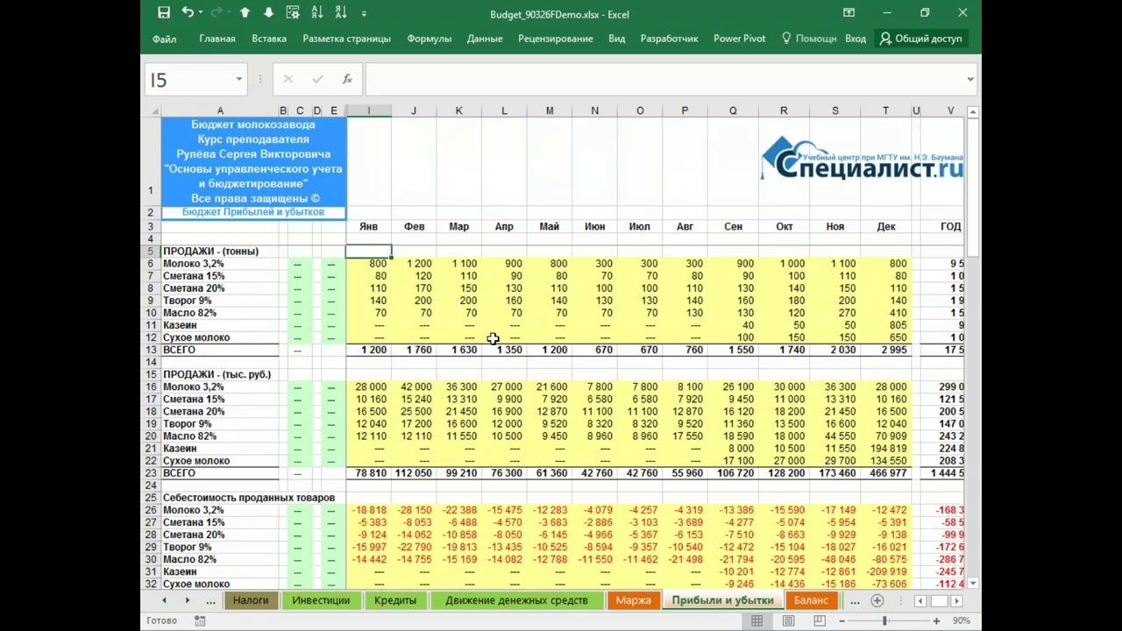
{"action": "key", "text": "ctrl+Page_Down"}
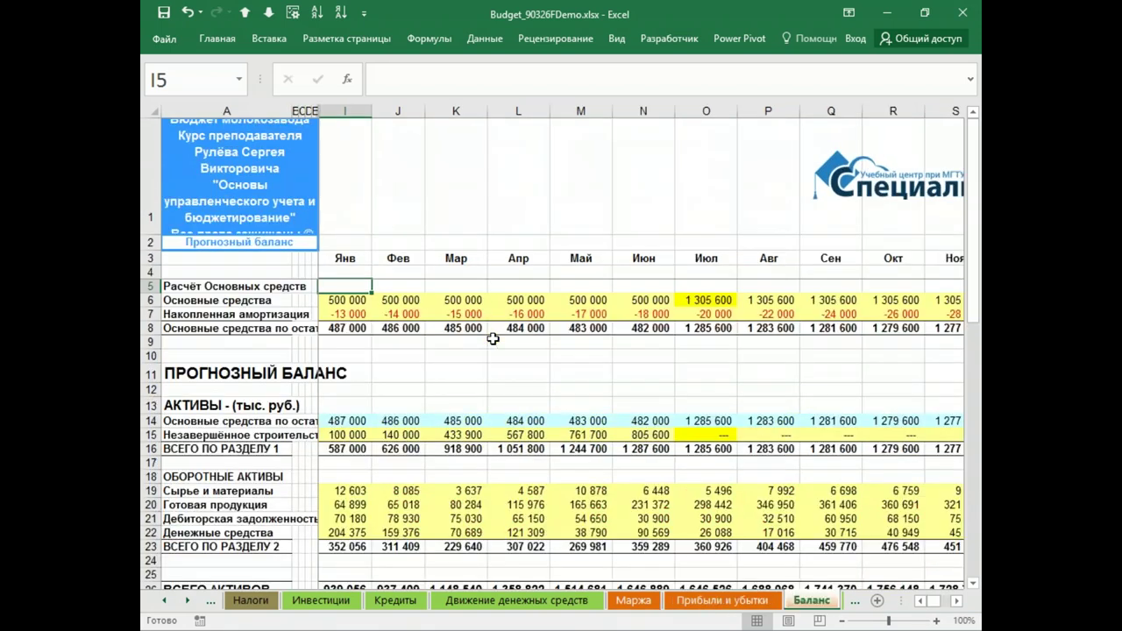
{"action": "key", "text": "ctrl+Page_Down"}
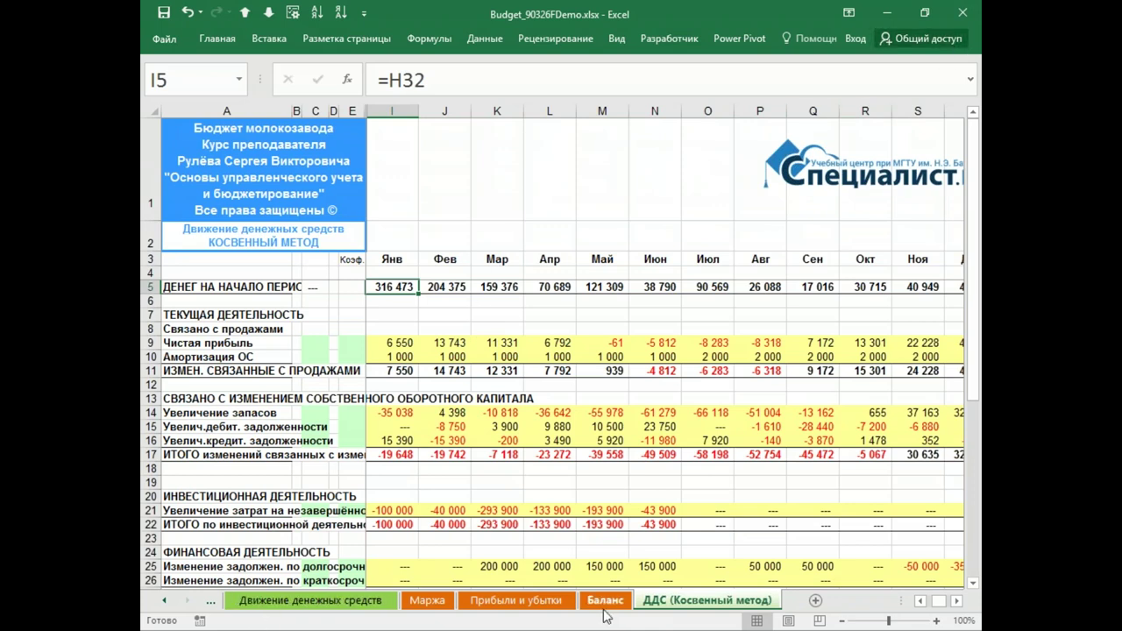
Step: Revisit the product margins on the sheet Маржа and close the budget workbook without saving the changes
{"action": "left_click", "coordinate": [426, 602]}
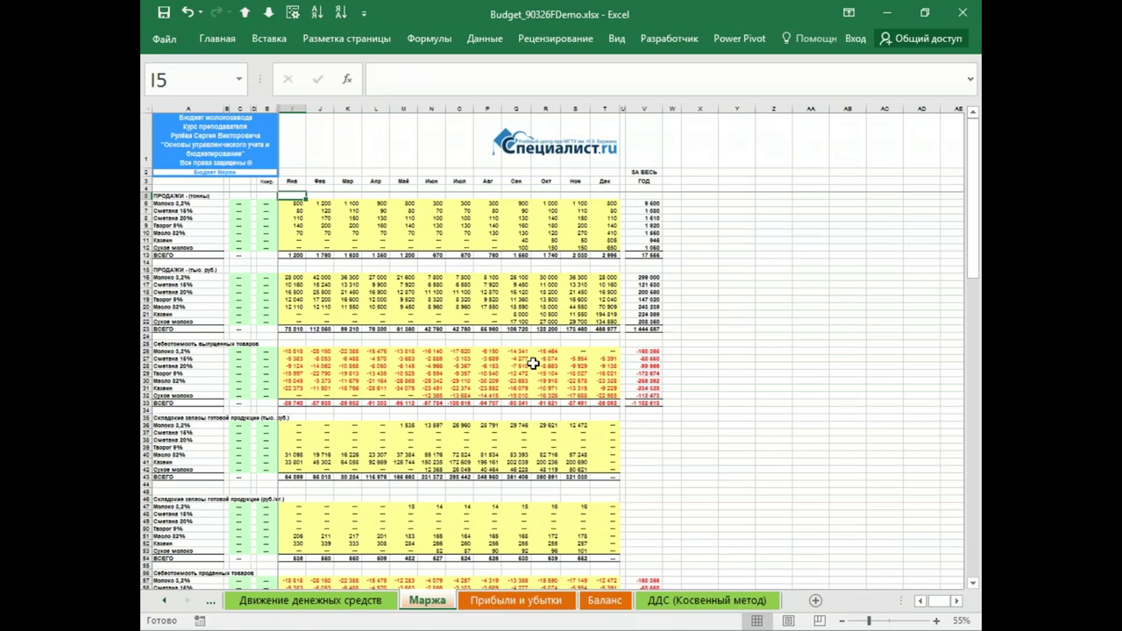
{"action": "scroll", "coordinate": [533, 363], "scroll_direction": "down", "scroll_amount": 12}
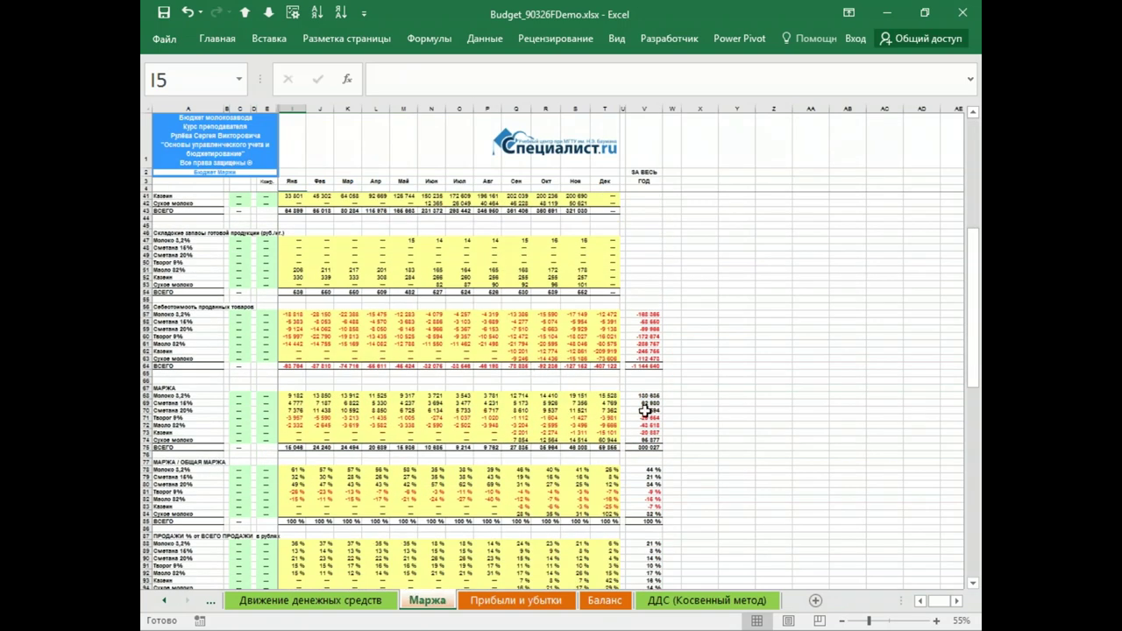
{"action": "key", "text": "ctrl+w"}
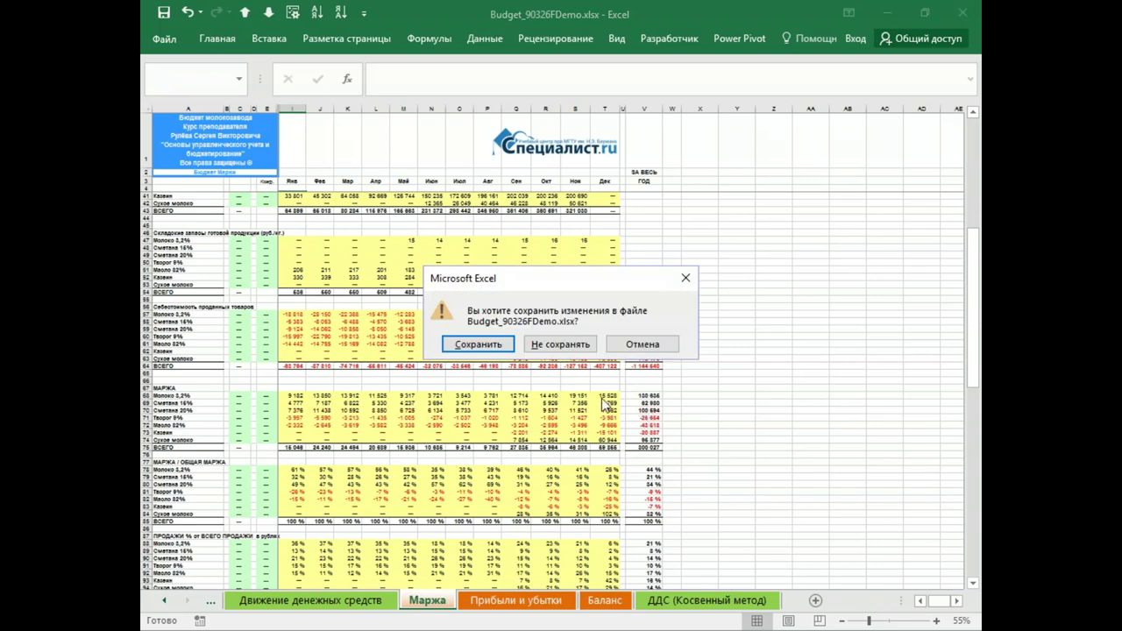
{"action": "left_click", "coordinate": [567, 344]}
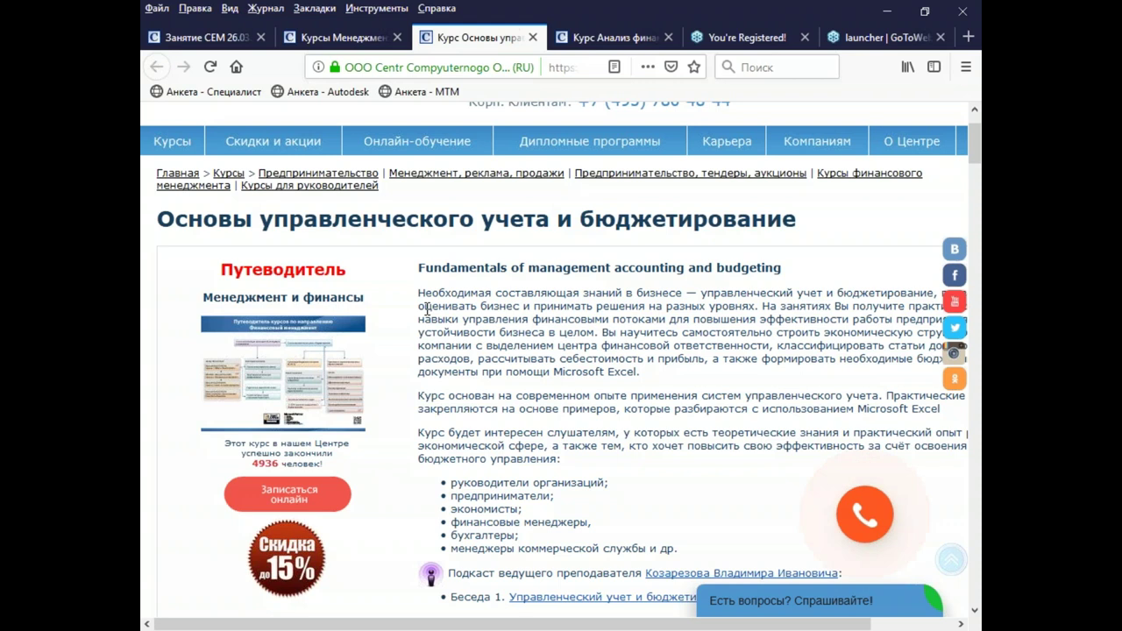
Step: Open the course page Анализ финансового состояния предприятия and read the course description and learning outcomes
{"action": "left_click", "coordinate": [618, 40]}
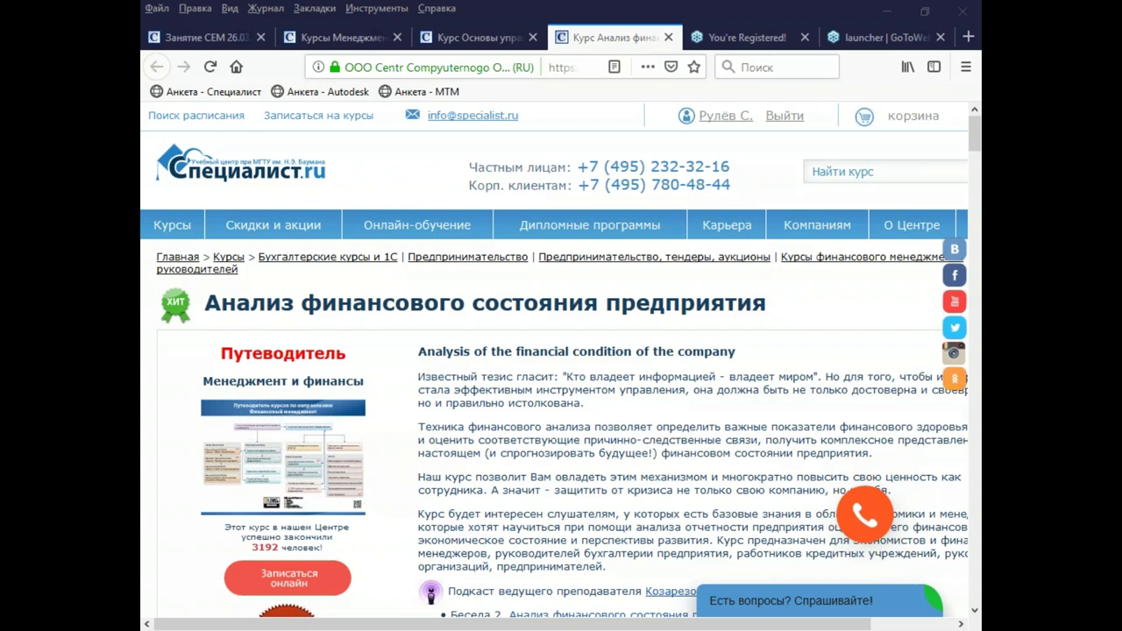
{"action": "scroll", "coordinate": [561, 359], "scroll_direction": "down", "scroll_amount": 5}
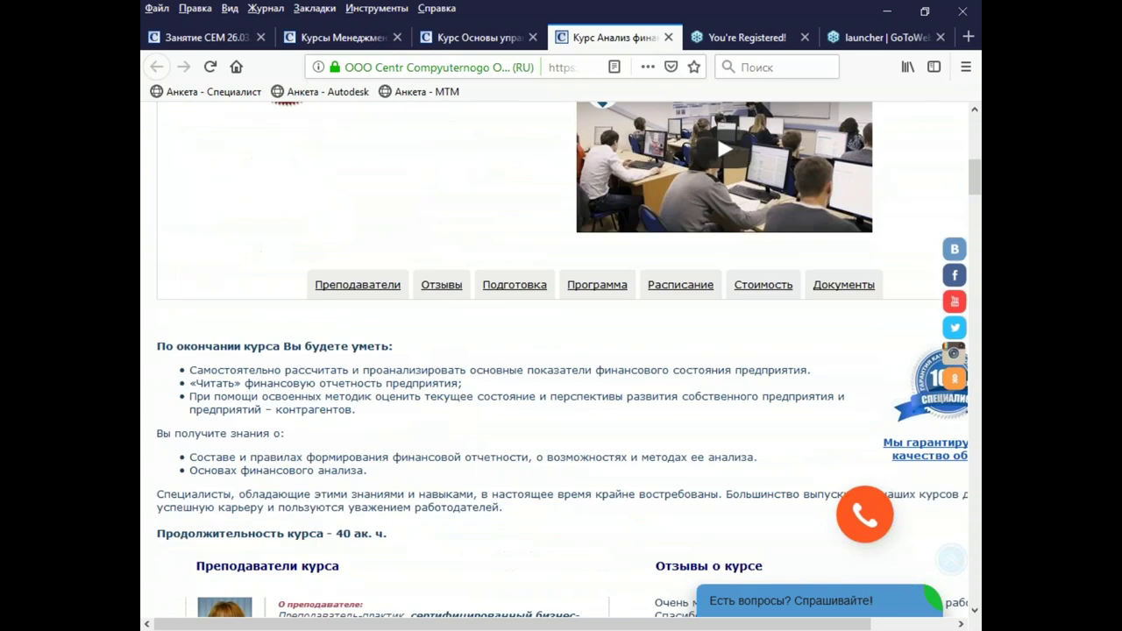
{"action": "scroll", "coordinate": [716, 342], "scroll_direction": "up", "scroll_amount": 4}
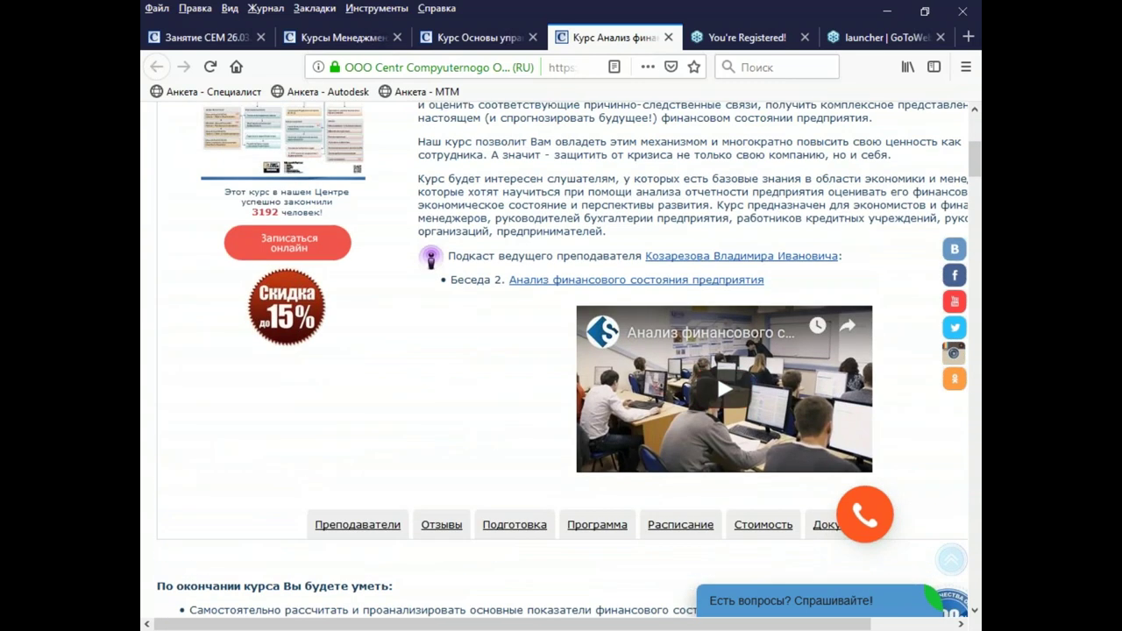
Step: Switch to the Finik workbook in Excel, maximize it and review the balance sheet and financial results report on the sheet Трансаэро
{"action": "key", "text": "alt+Tab"}
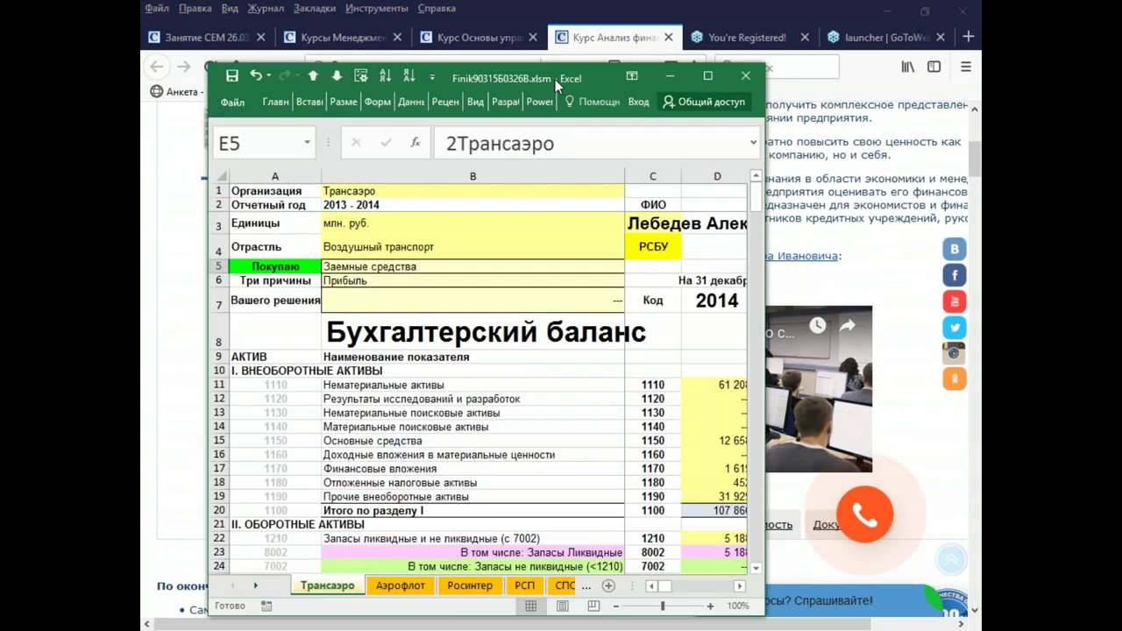
{"action": "left_click", "coordinate": [708, 75]}
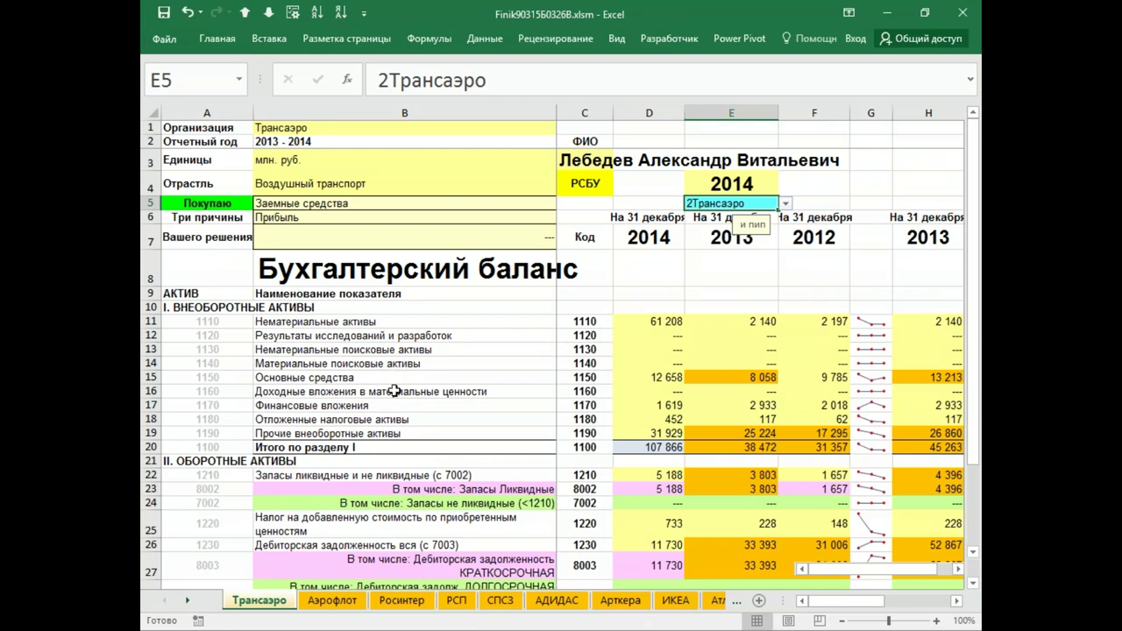
{"action": "scroll", "coordinate": [400, 390], "scroll_direction": "down", "scroll_amount": 2, "text": "ctrl"}
{"action": "scroll", "coordinate": [531, 293], "scroll_direction": "up", "scroll_amount": 1, "text": "ctrl"}
{"action": "scroll", "coordinate": [552, 298], "scroll_direction": "down", "scroll_amount": 1, "text": "ctrl"}
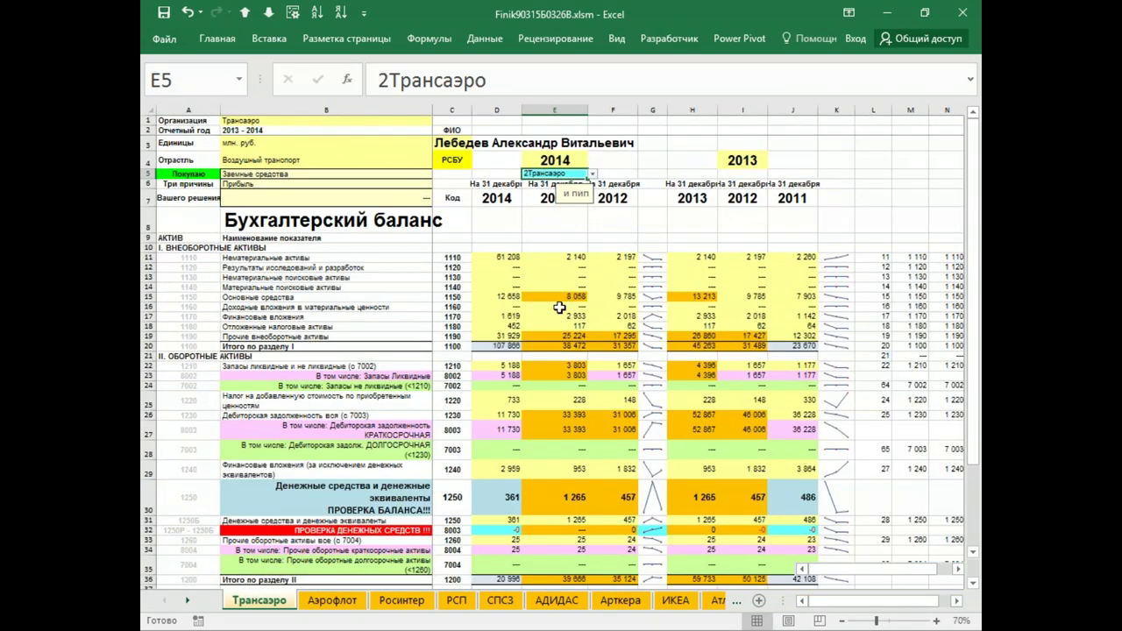
{"action": "scroll", "coordinate": [542, 348], "scroll_direction": "down", "scroll_amount": 8}
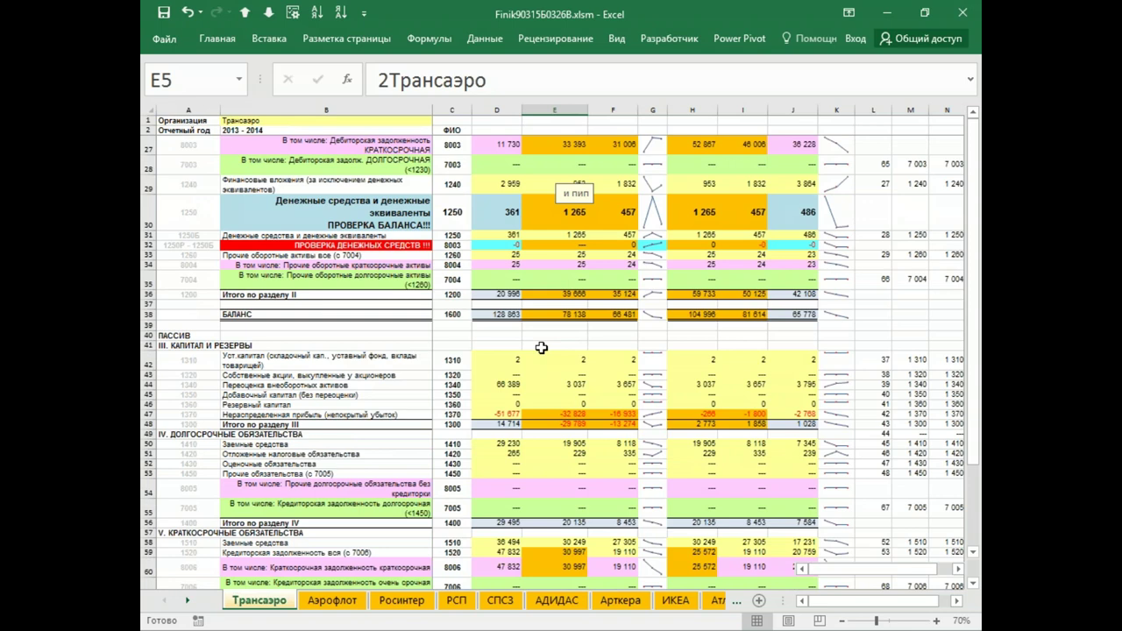
{"action": "scroll", "coordinate": [542, 348], "scroll_direction": "down", "scroll_amount": 12}
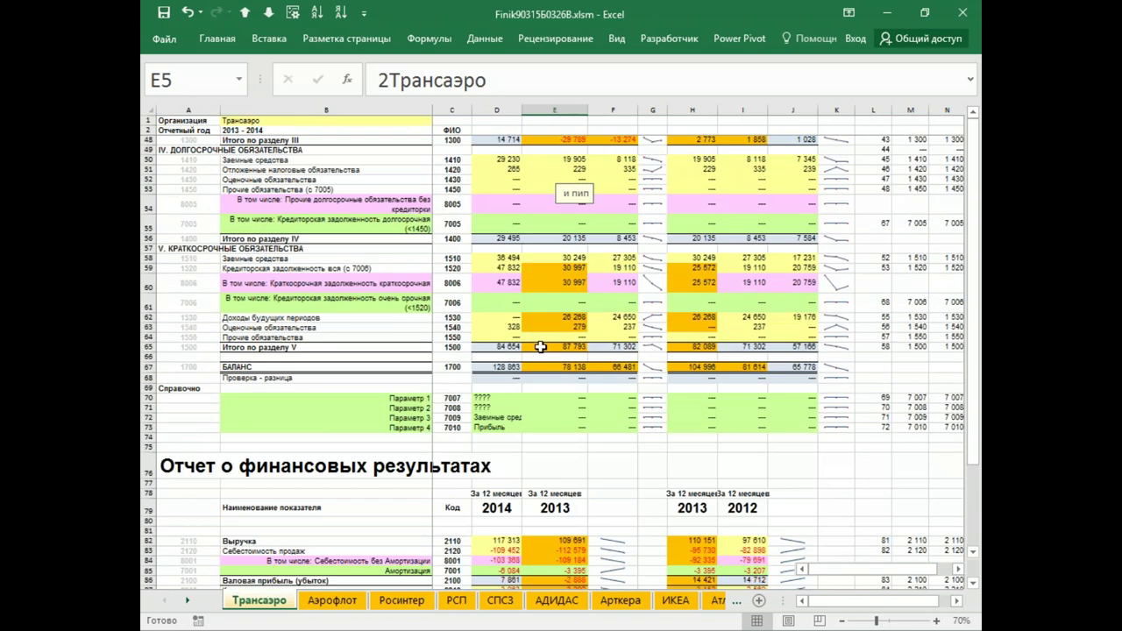
{"action": "scroll", "coordinate": [538, 344], "scroll_direction": "up", "scroll_amount": 3}
Step: Look through the company balance sheets from Аэрофлот to ЭНЕЛ
{"action": "left_click", "coordinate": [348, 603]}
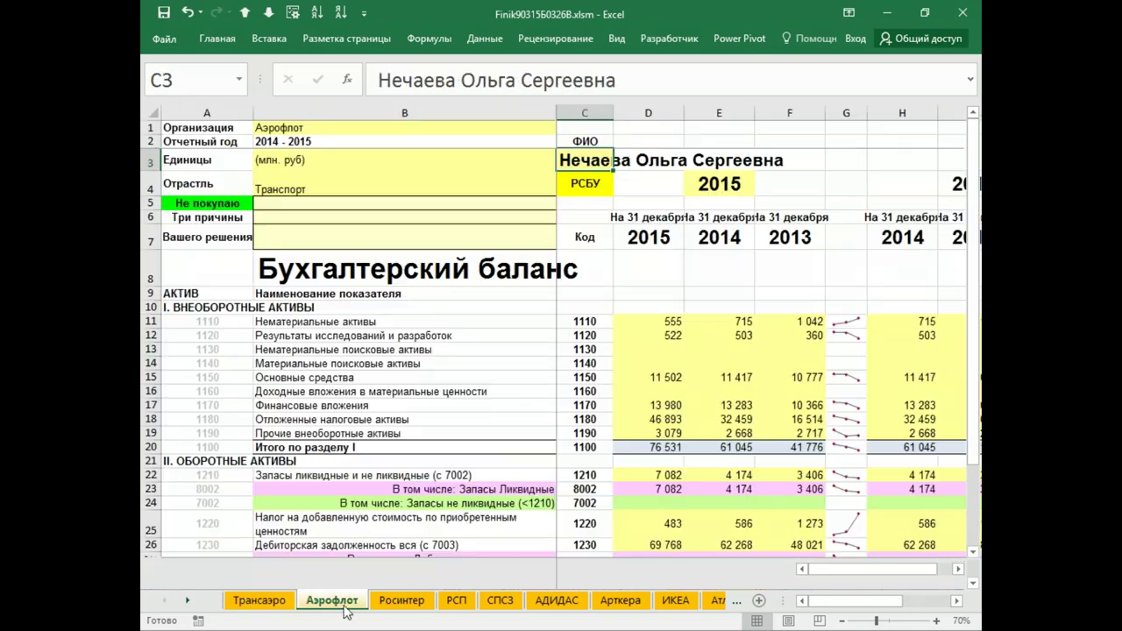
{"action": "left_click", "coordinate": [411, 606]}
{"action": "left_click", "coordinate": [456, 605]}
{"action": "left_click", "coordinate": [499, 605]}
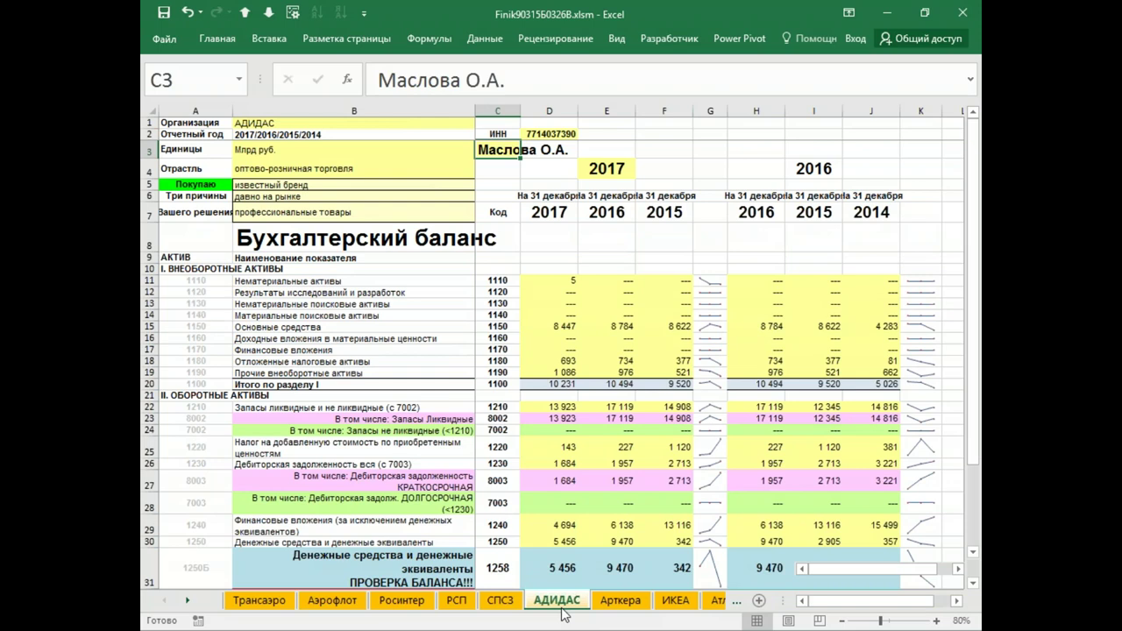
{"action": "left_click", "coordinate": [634, 605]}
{"action": "key", "text": "ctrl+Page_Down"}
{"action": "key", "text": "ctrl+Page_Down"}
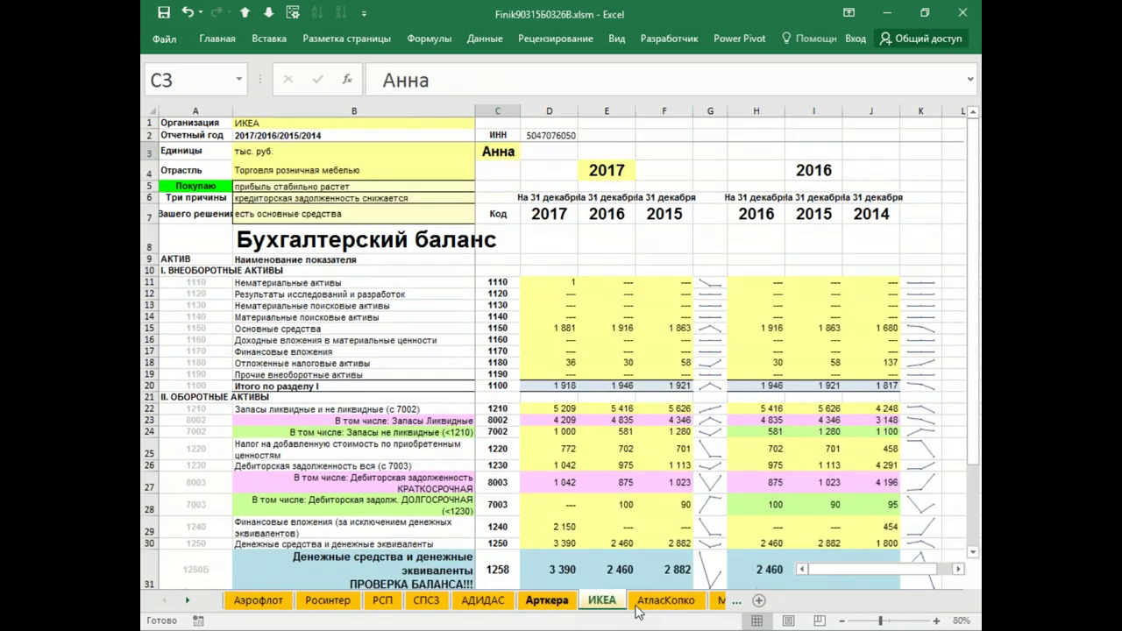
{"action": "key", "text": "ctrl+Page_Down"}
{"action": "key", "text": "ctrl+Page_Down"}
{"action": "key", "text": "ctrl+Page_Down"}
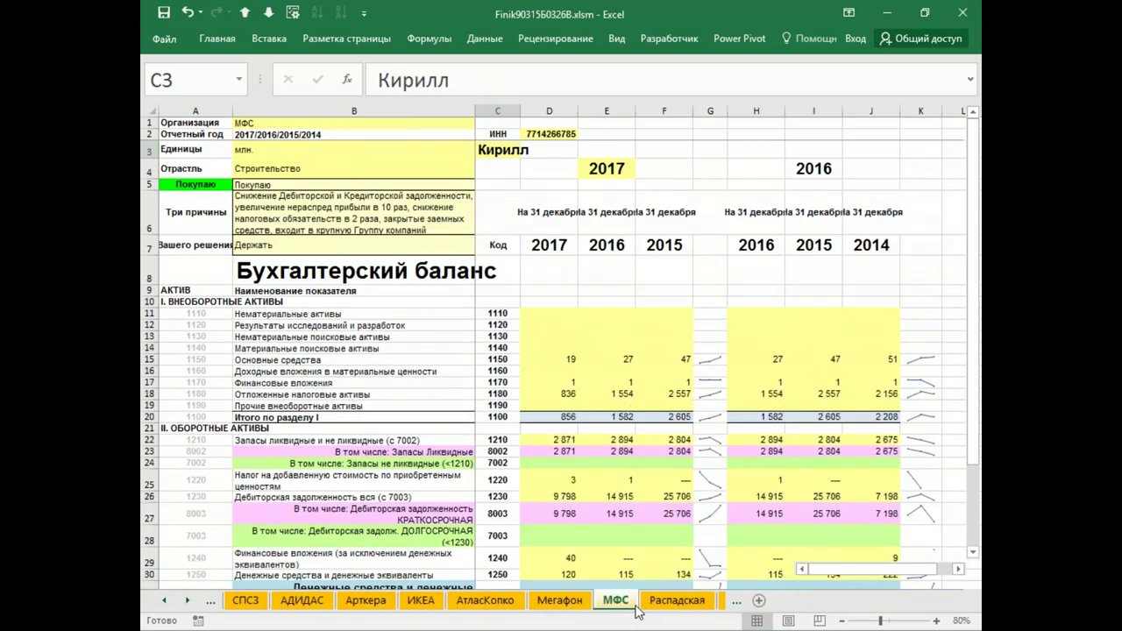
{"action": "key", "text": "ctrl+Page_Down"}
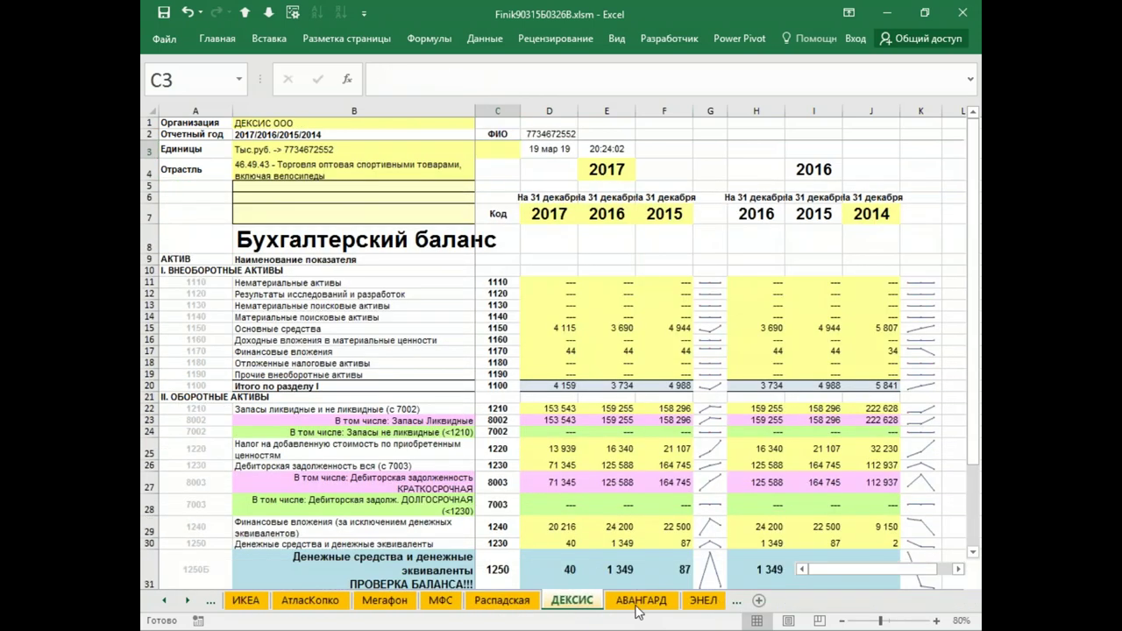
{"action": "key", "text": "ctrl+Page_Down"}
{"action": "key", "text": "ctrl+Page_Down"}
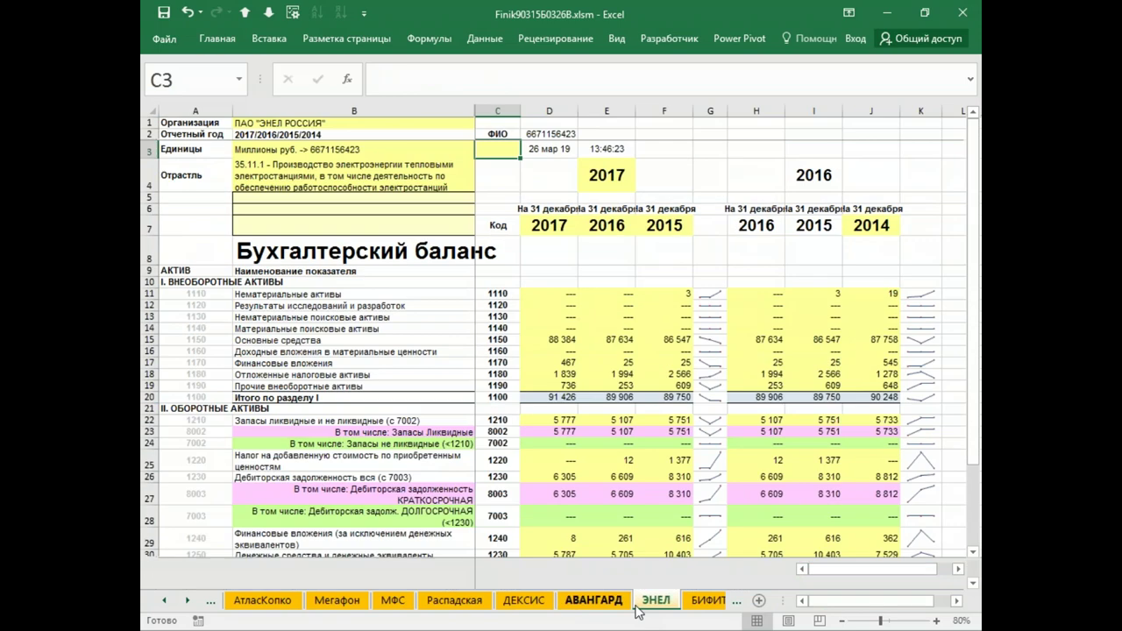
Step: Look through the sheets БИФИТ, СписокКомпаний, Коды and Отчет
{"action": "key", "text": "ctrl+Page_Down"}
{"action": "key", "text": "ctrl+Page_Down"}
{"action": "key", "text": "ctrl+Page_Down"}
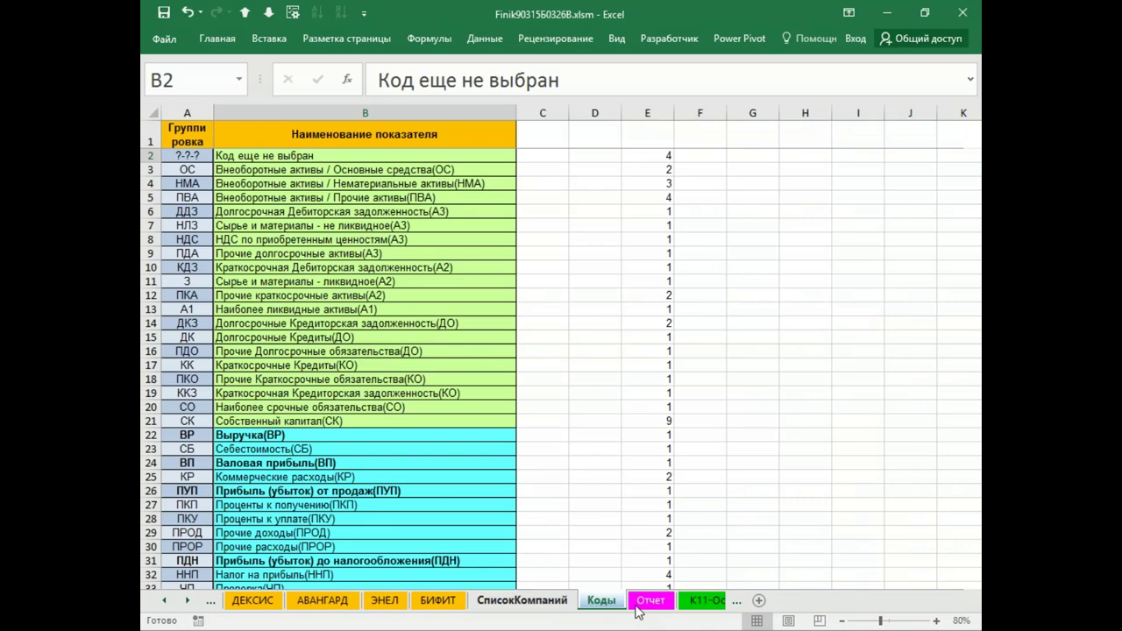
{"action": "key", "text": "ctrl+Page_Down"}
{"action": "key", "text": "ctrl+Page_Down"}
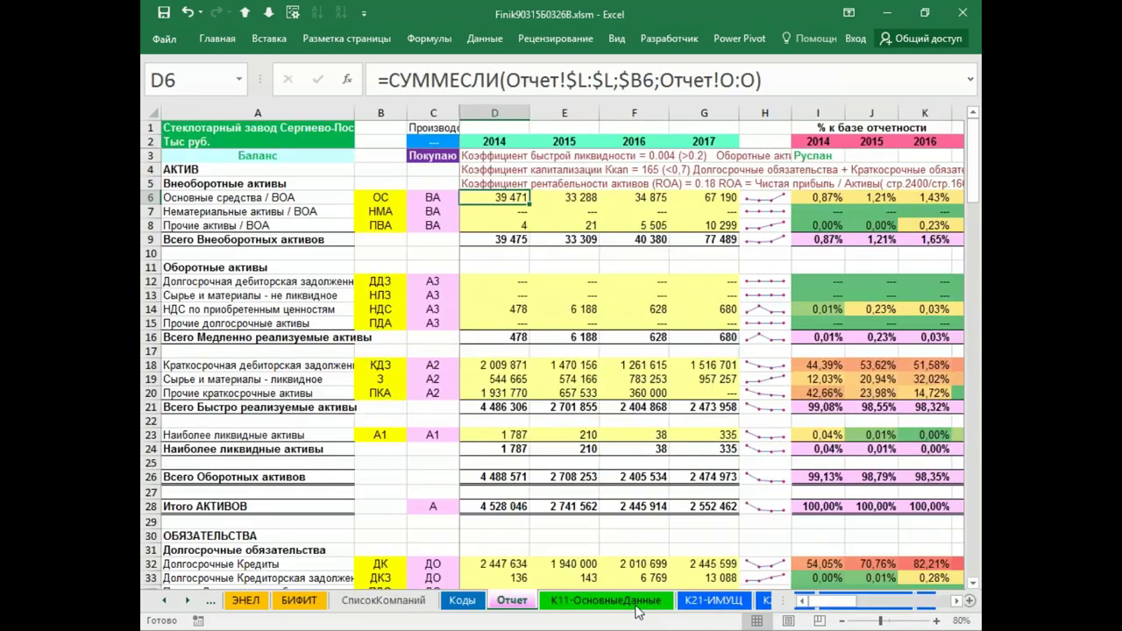
Step: Look through the analysis sheets К11-ОсновныеДанные, К22-СОК and К23-ТемпРоста, and display the assets and liabilities chart on К21-ИМУЩ
{"action": "key", "text": "ctrl+Page_Down"}
{"action": "key", "text": "ctrl+Page_Down"}
{"action": "key", "text": "ctrl+Page_Down"}
{"action": "key", "text": "ctrl+Page_Down"}
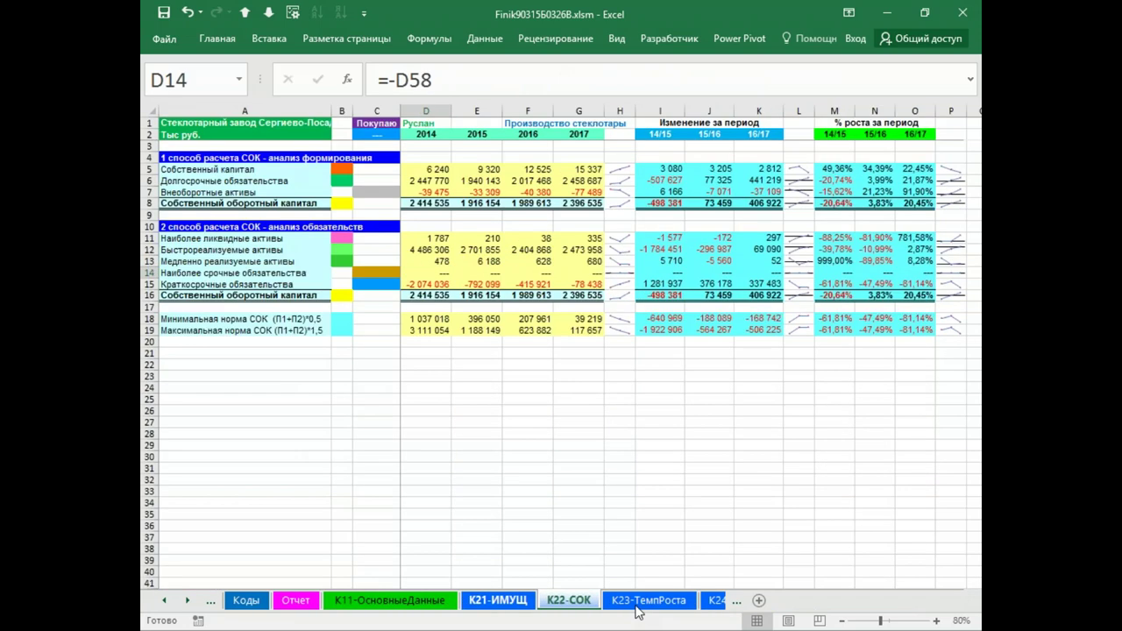
{"action": "key", "text": "ctrl+Page_Up"}
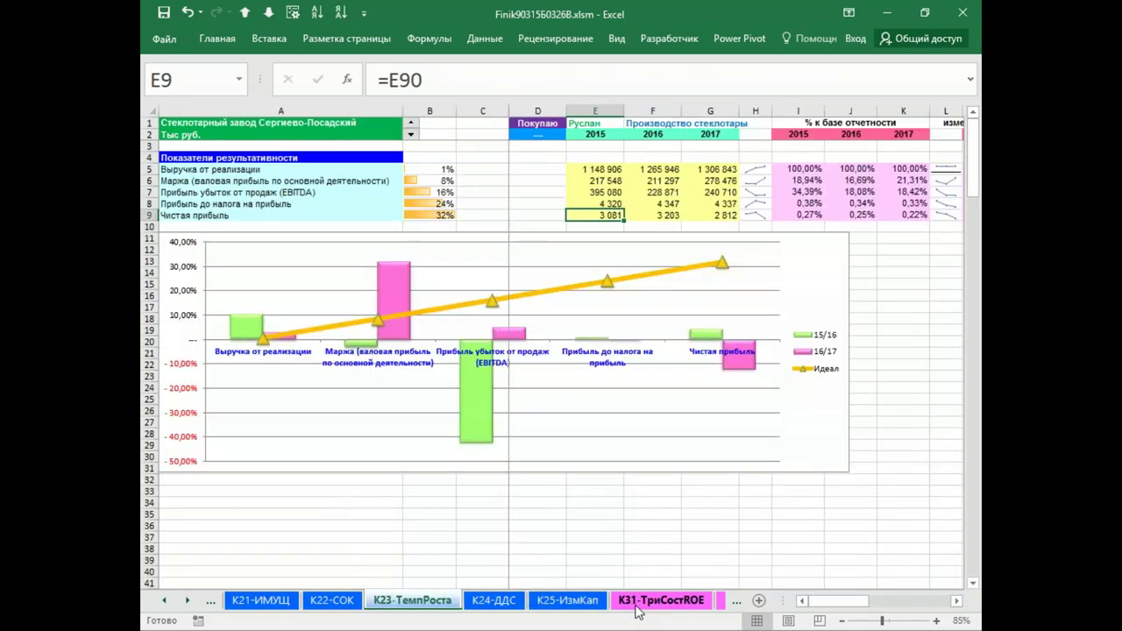
{"action": "left_click", "coordinate": [266, 605]}
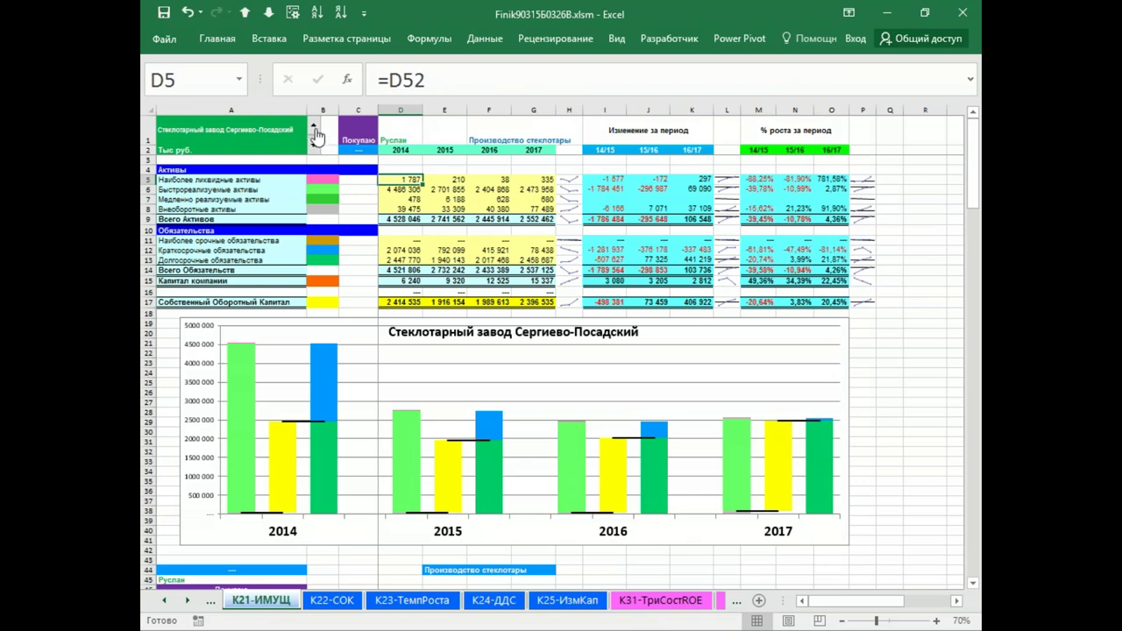
Step: Page through the companies on К21-ИМУЩ, including АДИДАС, ИКЕА, Мегафон and Распадская, up to Трансаэро, comparing their assets and liabilities charts
{"action": "left_click", "coordinate": [313, 127]}
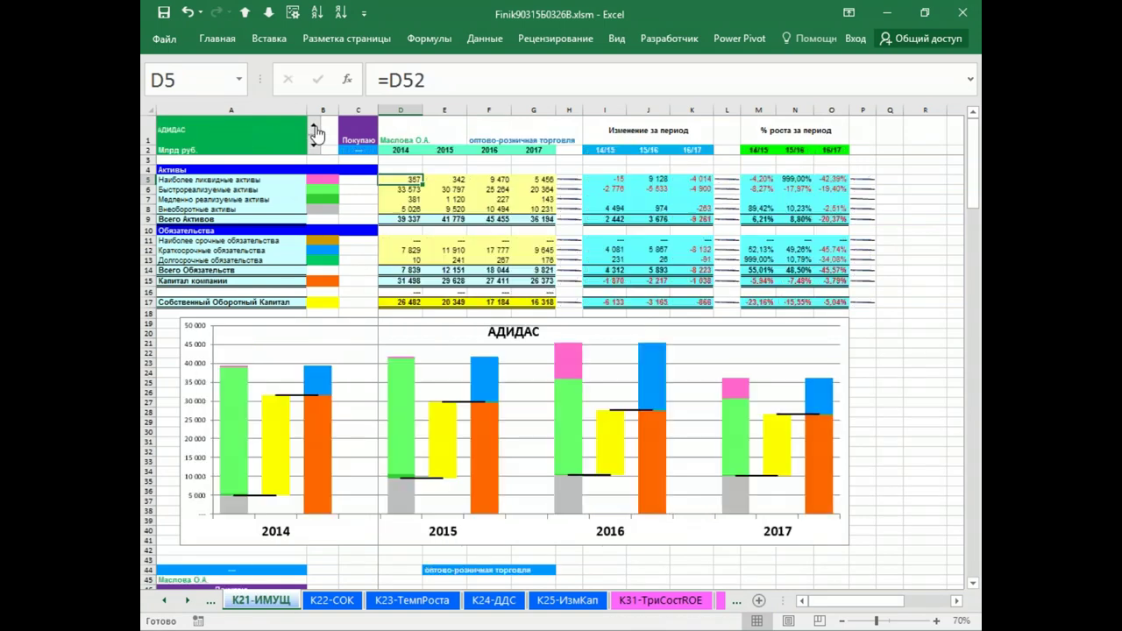
{"action": "left_click", "coordinate": [314, 128]}
{"action": "left_click", "coordinate": [314, 129]}
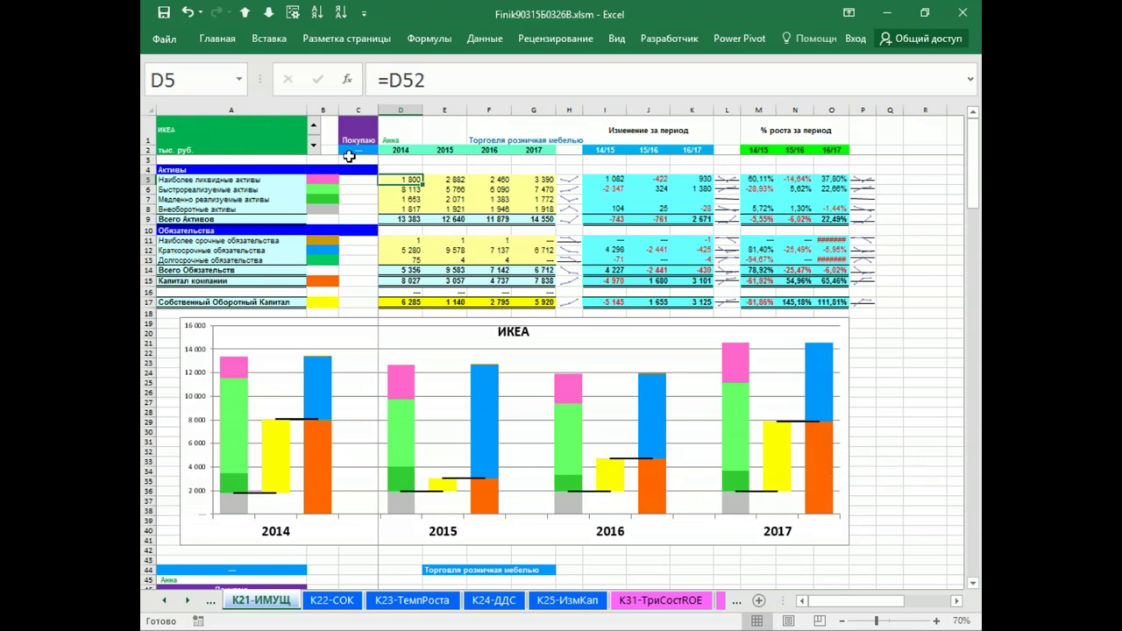
{"action": "left_click", "coordinate": [315, 132]}
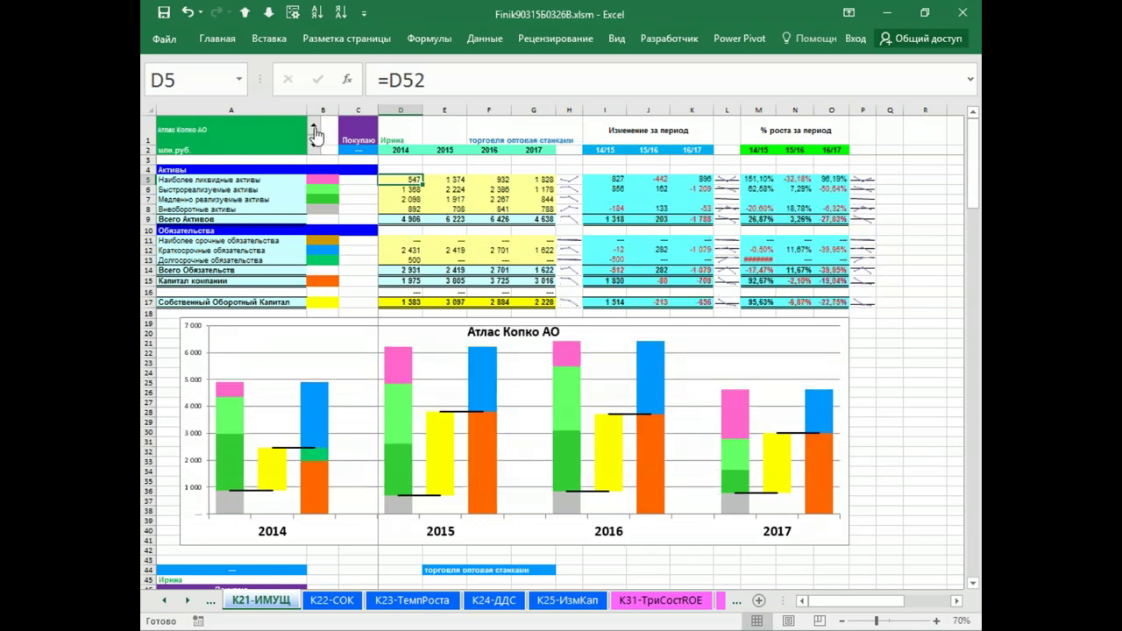
{"action": "left_click", "coordinate": [314, 131]}
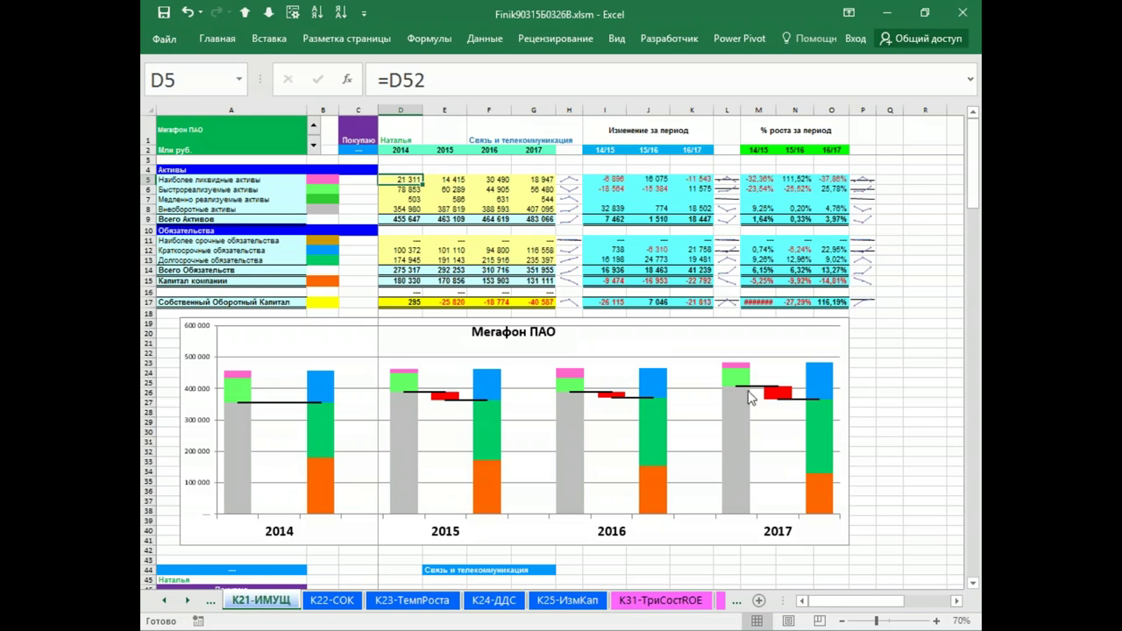
{"action": "left_click", "coordinate": [315, 131]}
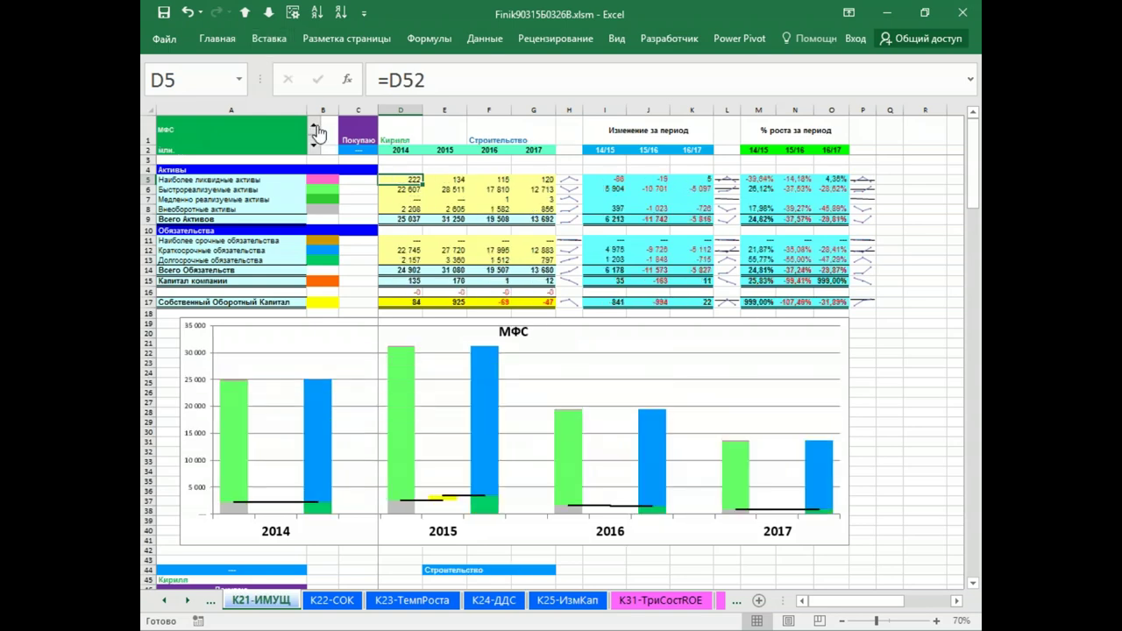
{"action": "left_click", "coordinate": [317, 130]}
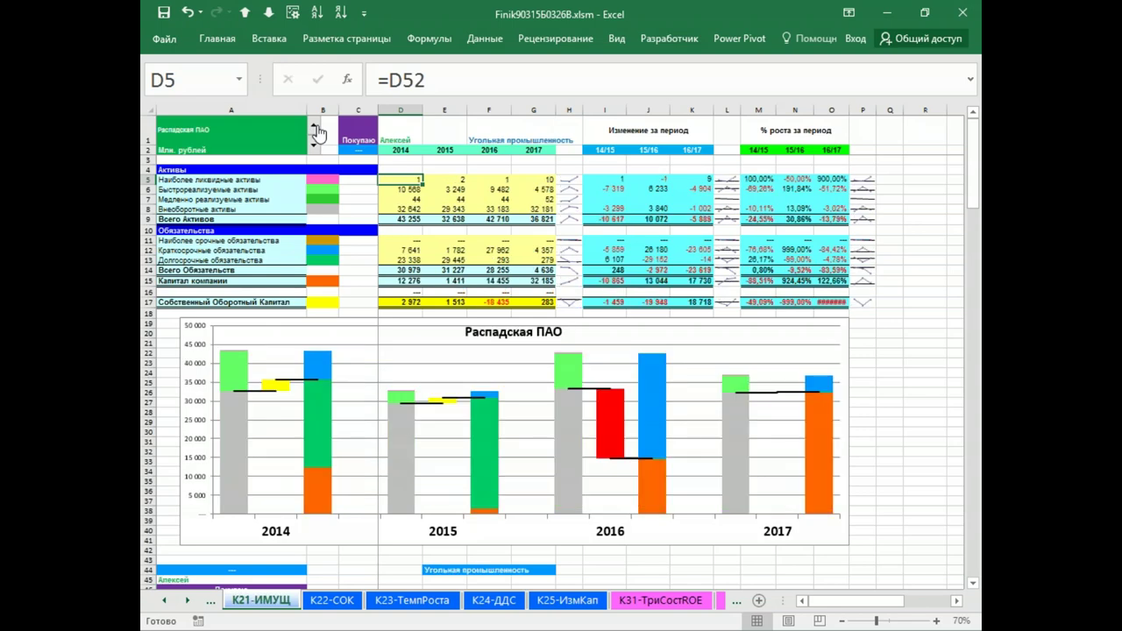
{"action": "left_click", "coordinate": [316, 130]}
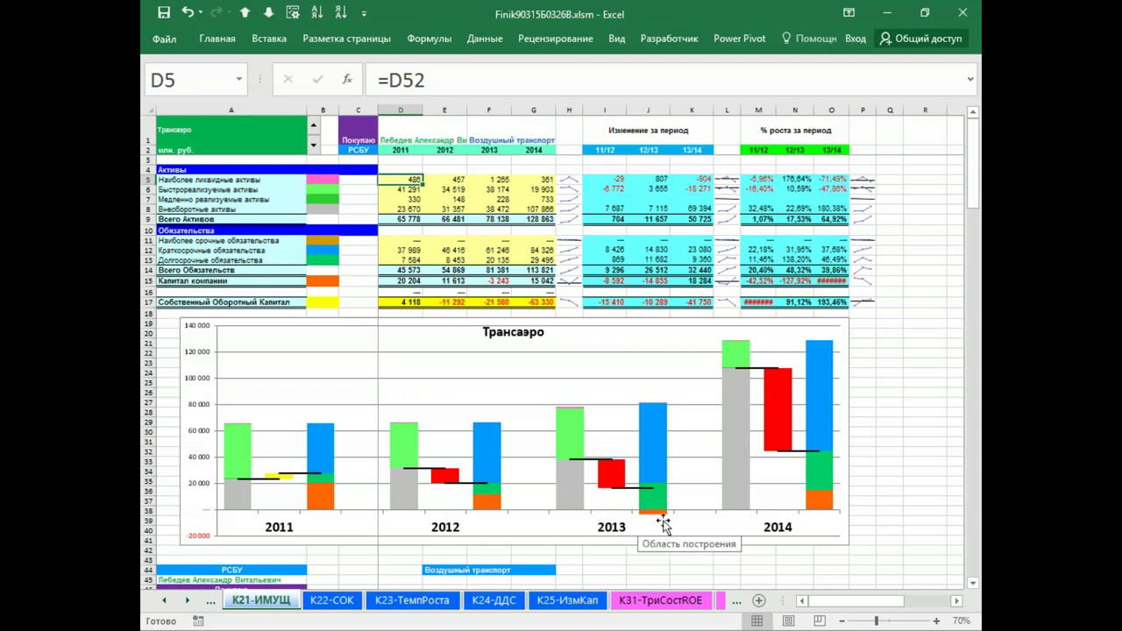
Step: Examine the 2013 and 2014 columns of the Трансаэро chart, sketch a red wavy annotation over the chart and clear it
{"action": "mouse_move", "coordinate": [651, 523]}
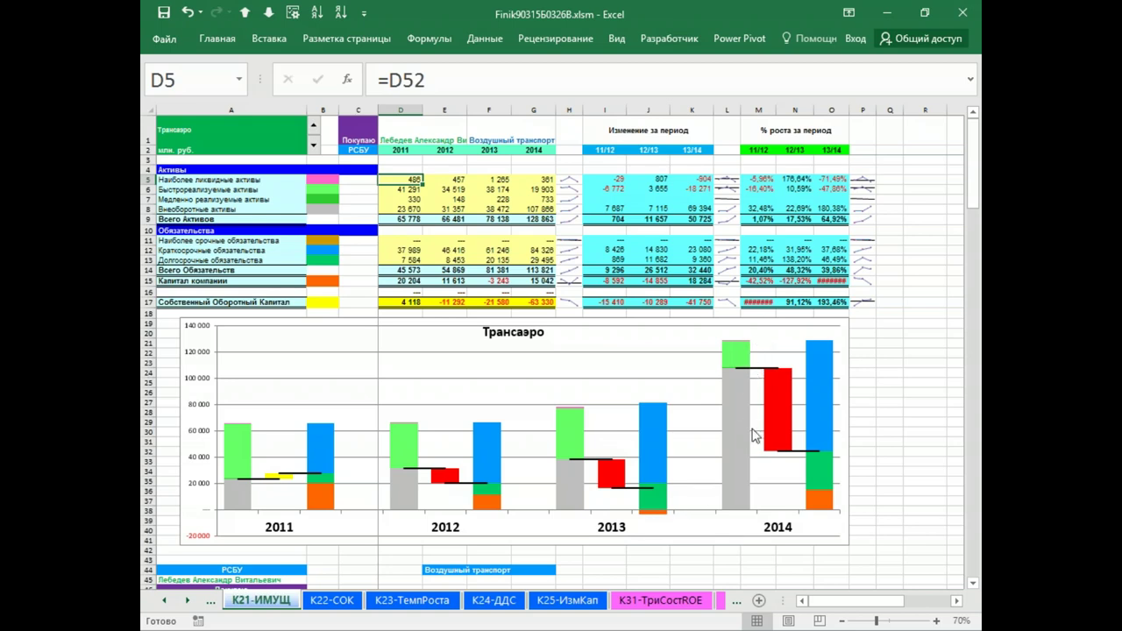
{"action": "mouse_move", "coordinate": [751, 436]}
{"action": "mouse_move", "coordinate": [441, 375]}
{"action": "left_mouse_down"}
{"action": "mouse_move", "coordinate": [486, 332]}
{"action": "mouse_move", "coordinate": [596, 392]}
{"action": "mouse_move", "coordinate": [628, 344]}
{"action": "mouse_move", "coordinate": [794, 337]}
{"action": "mouse_move", "coordinate": [863, 302]}
{"action": "mouse_move", "coordinate": [956, 336]}
{"action": "left_mouse_up"}
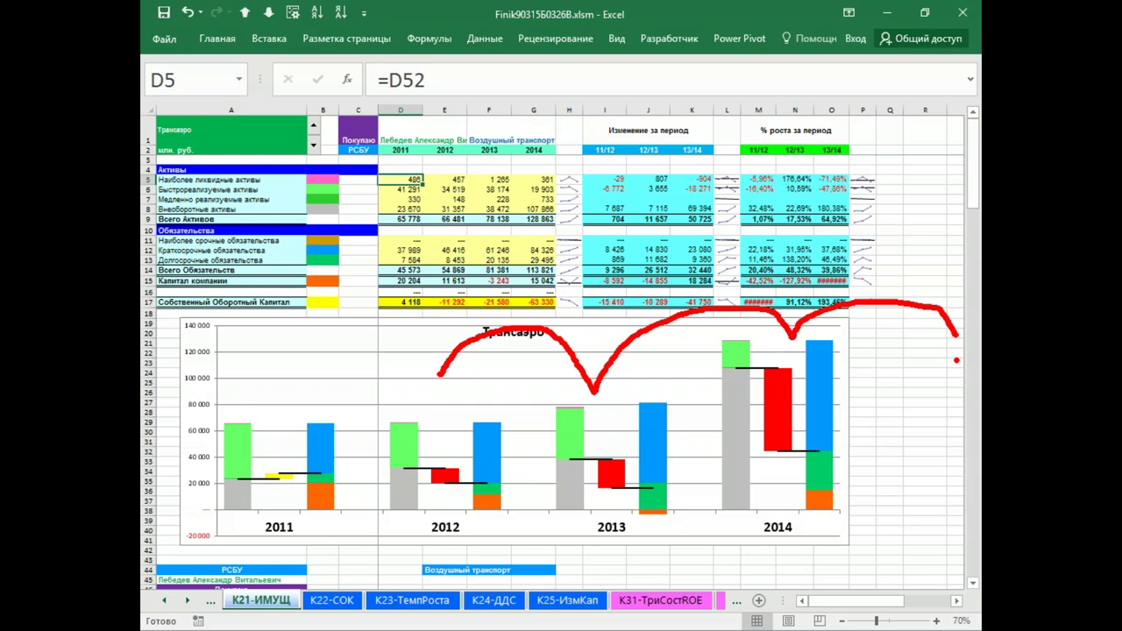
{"action": "key", "text": "Escape"}
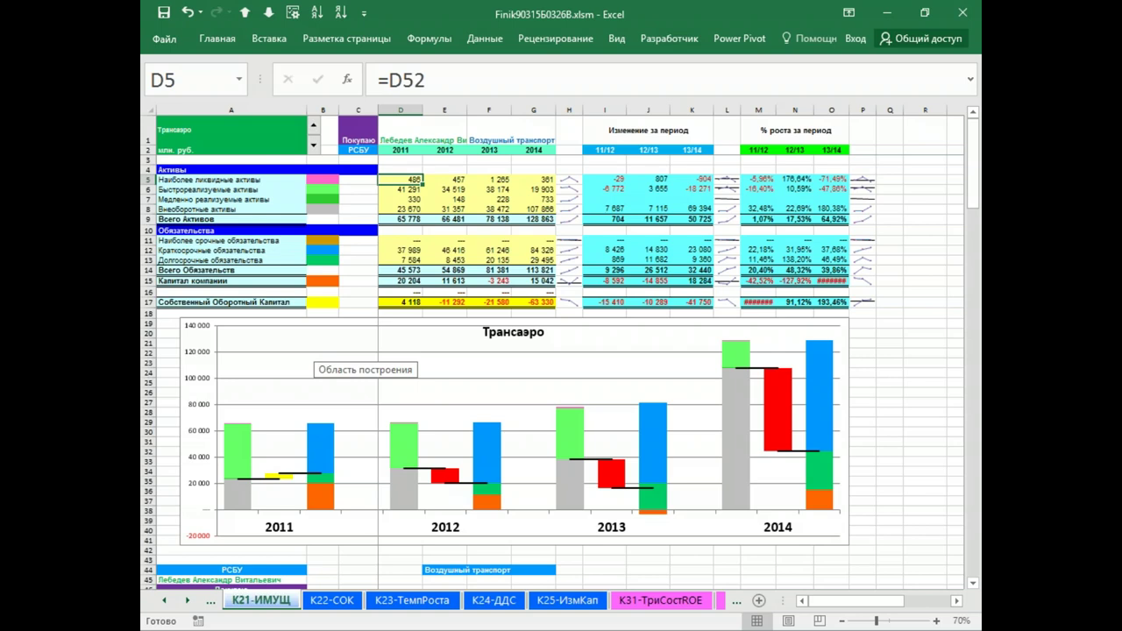
Step: Go to sheet К22-СОК and compare the working capital charts of Трансаэро and Аэрофлот
{"action": "key", "text": "ctrl+Page_Down"}
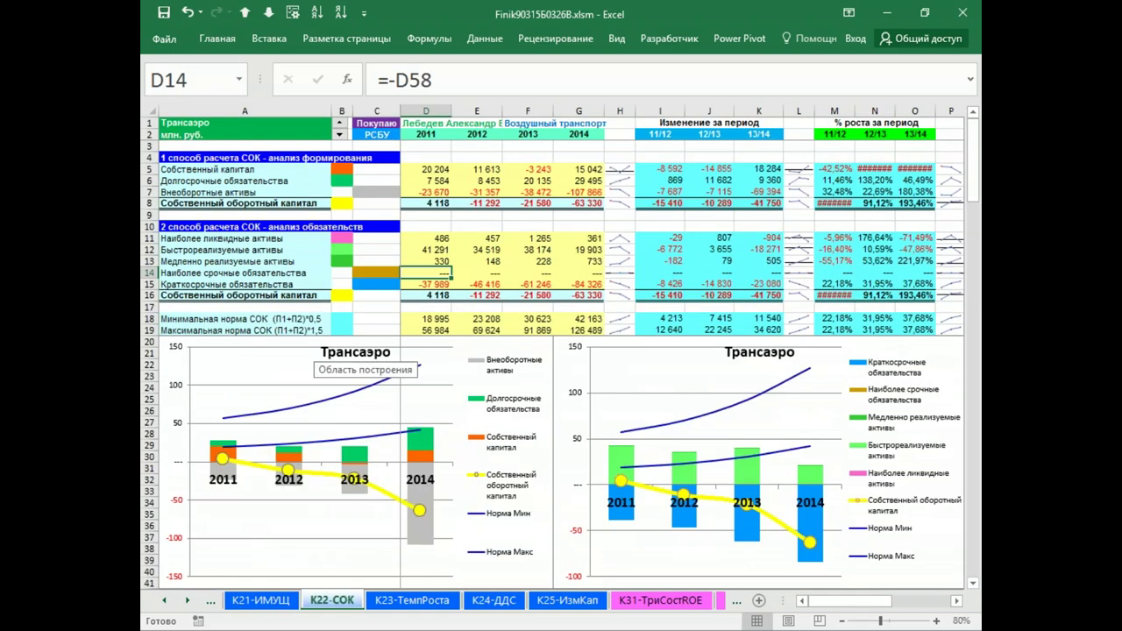
{"action": "left_click", "coordinate": [339, 125]}
{"action": "left_click", "coordinate": [341, 137]}
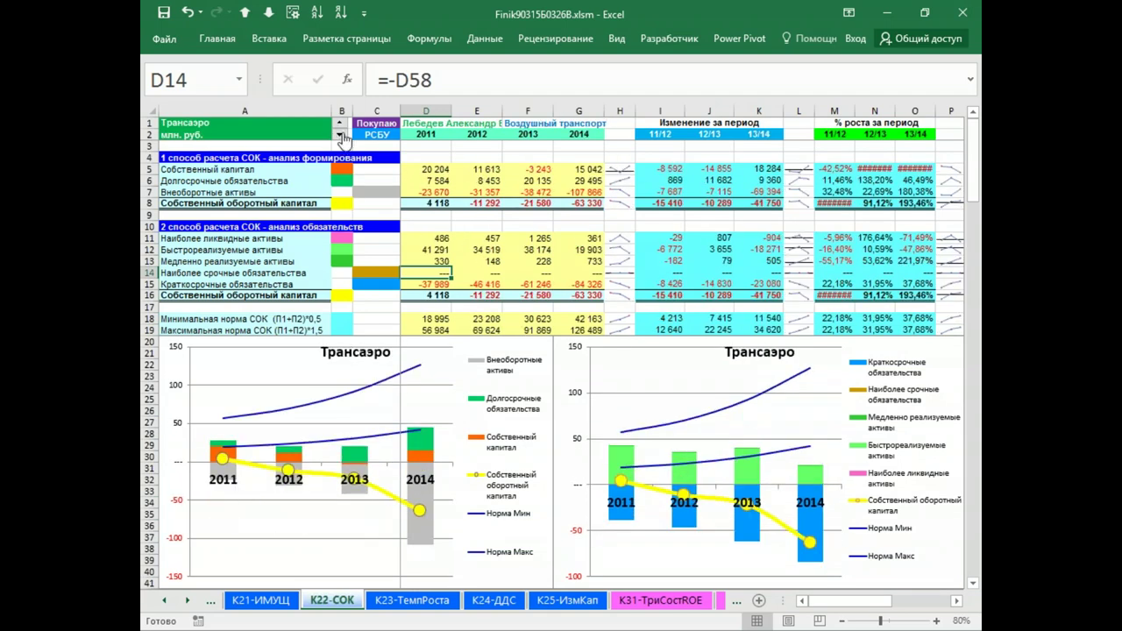
{"action": "left_click", "coordinate": [341, 127]}
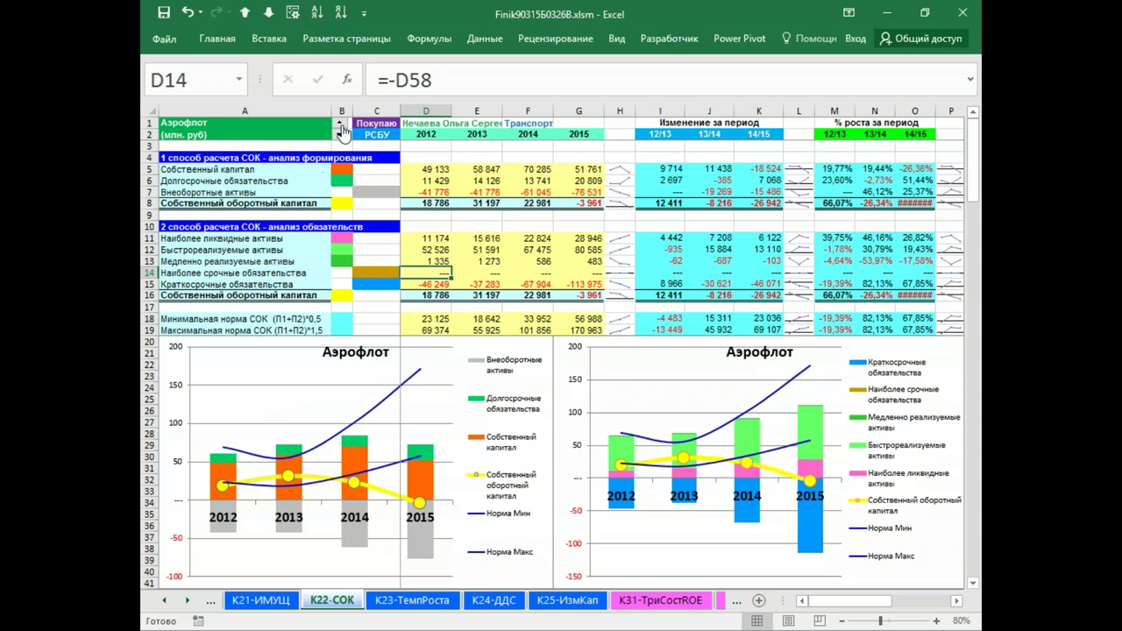
Step: Look through the Аэрофлот cash flow and capital change charts on К24-ДДС and К25-ИзмКап, and continue to К32-Ликвидность
{"action": "key", "text": "ctrl+Page_Down"}
{"action": "key", "text": "ctrl+Page_Down"}
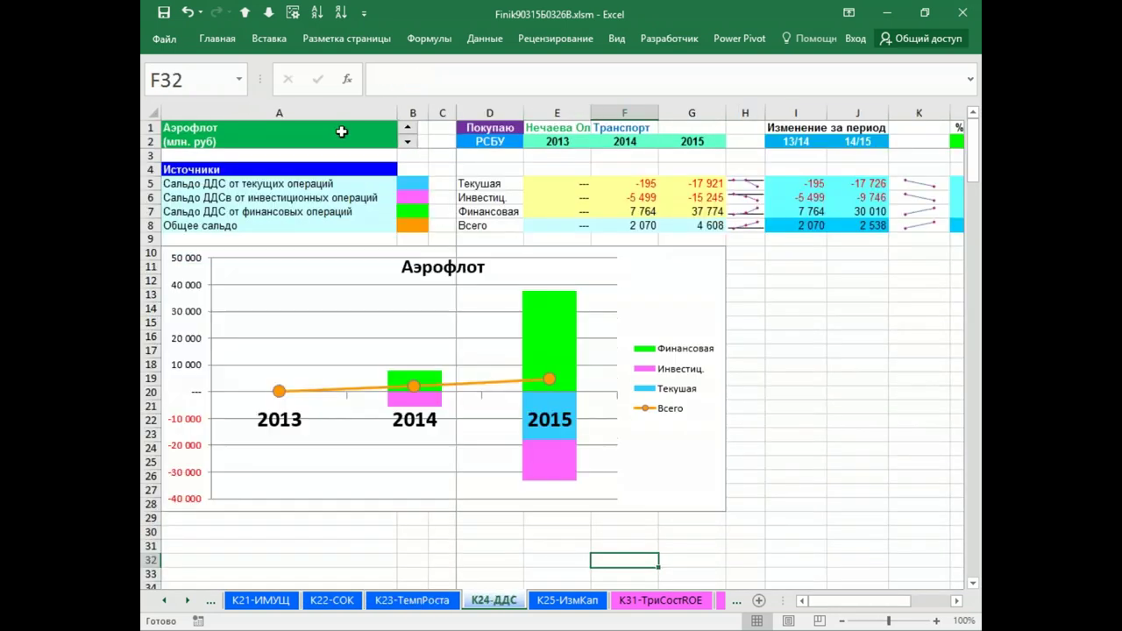
{"action": "key", "text": "ctrl+Page_Down"}
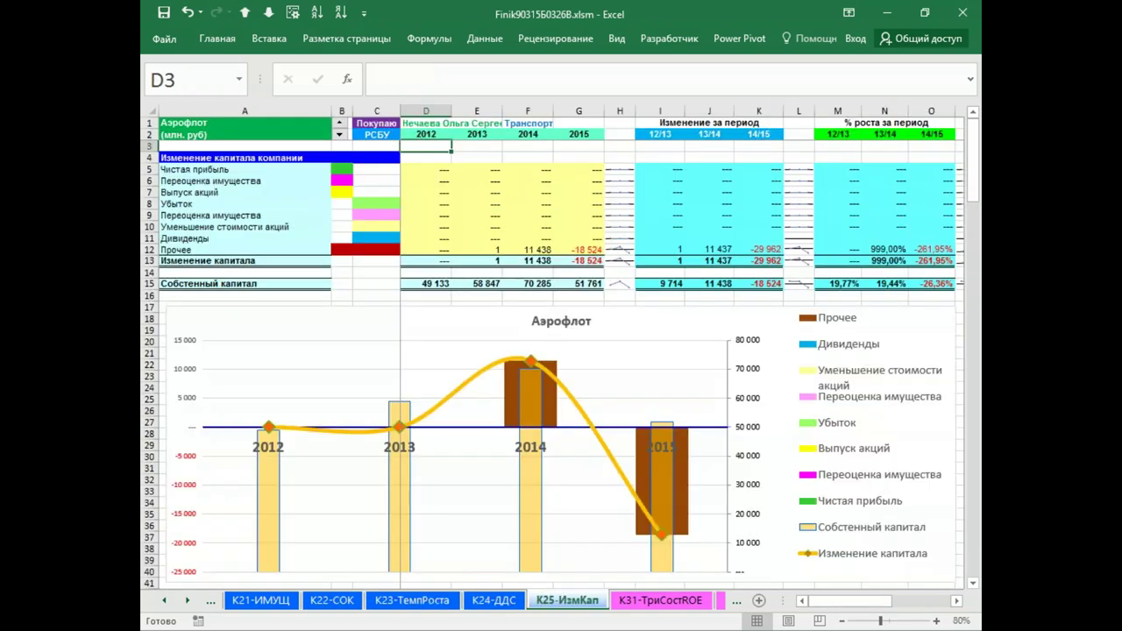
{"action": "key", "text": "ctrl+Page_Down"}
{"action": "key", "text": "ctrl+Page_Down"}
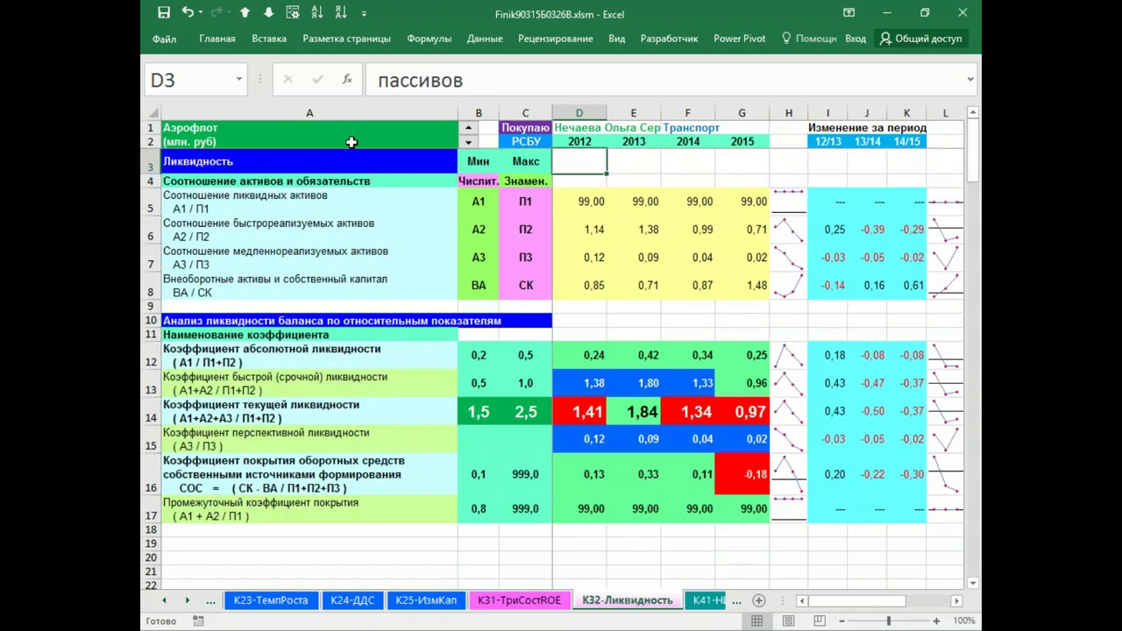
Step: Compare the liquidity ratios on К32-Ликвидность for Трансаэро, Аэрофлот and ДЕКСИС, and return to Трансаэро
{"action": "left_click", "coordinate": [469, 144]}
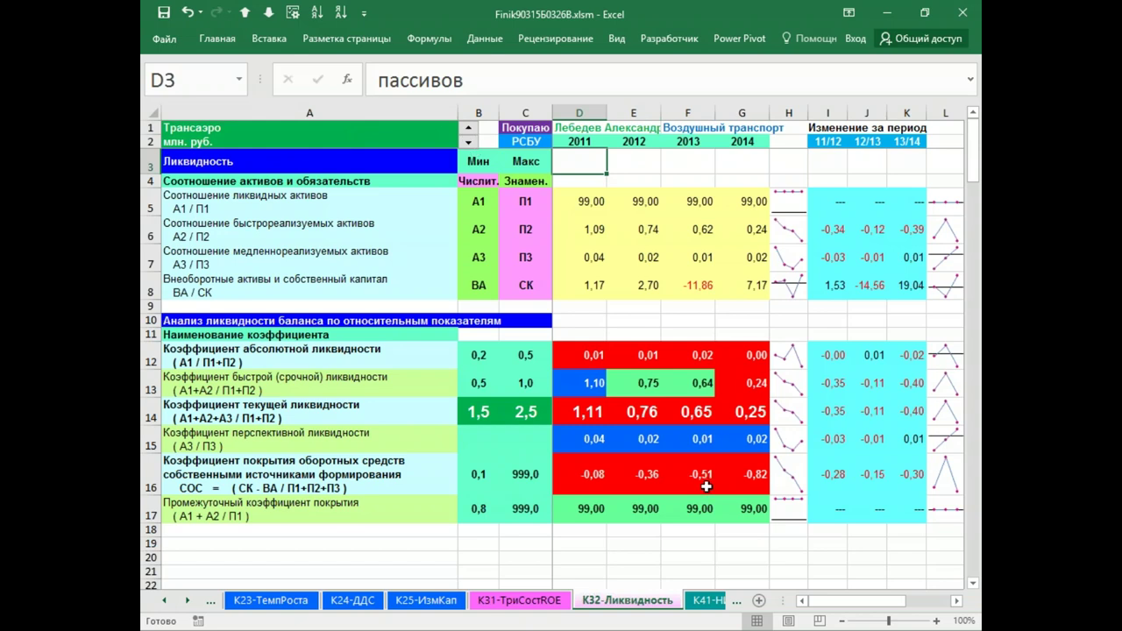
{"action": "left_click", "coordinate": [471, 132]}
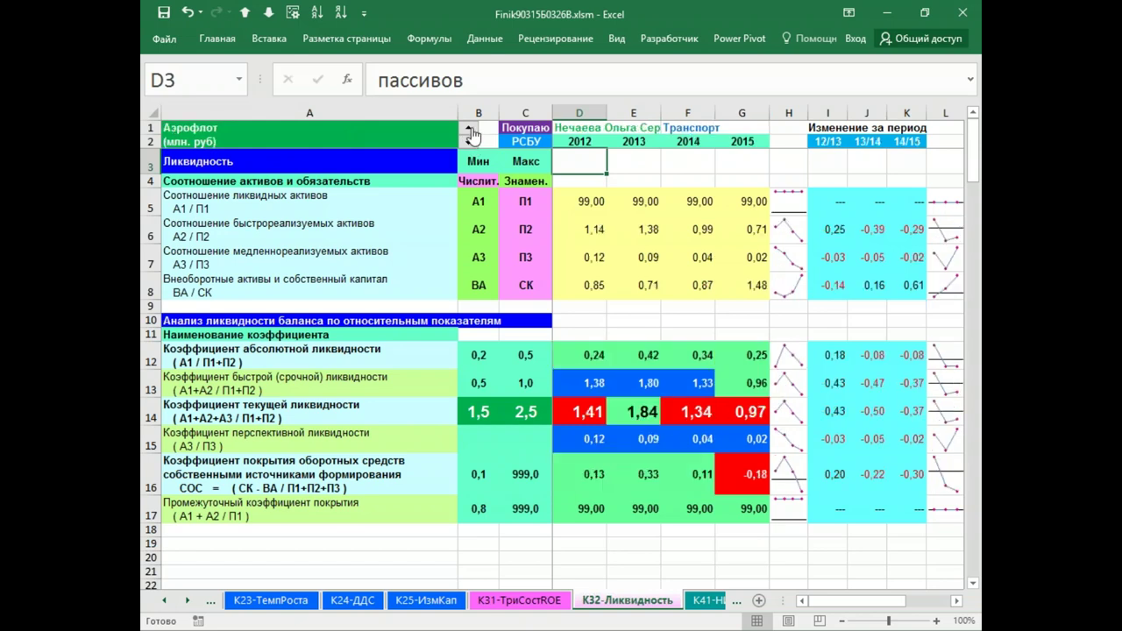
{"action": "left_click", "coordinate": [471, 132]}
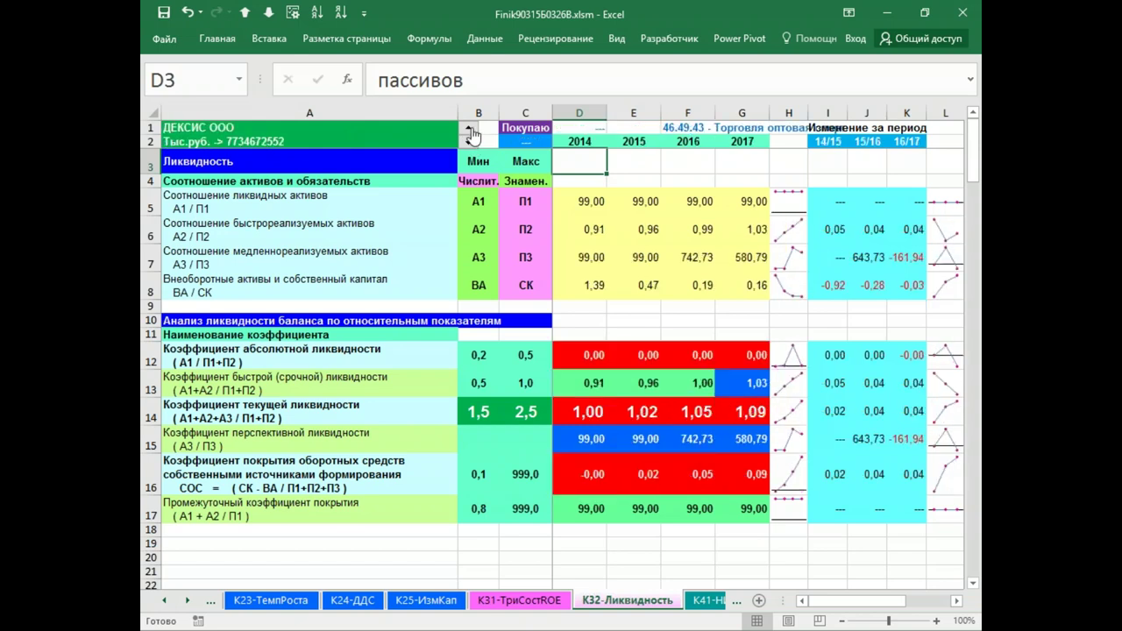
{"action": "left_click", "coordinate": [472, 132]}
{"action": "left_click", "coordinate": [470, 144]}
{"action": "left_click", "coordinate": [472, 144]}
{"action": "left_click", "coordinate": [471, 144]}
Step: Compare Трансаэро and Аэрофлот on К41-НИФЗ, and look through the financial stability and solvency sheets up to К44-Платеж
{"action": "key", "text": "ctrl+Page_Down"}
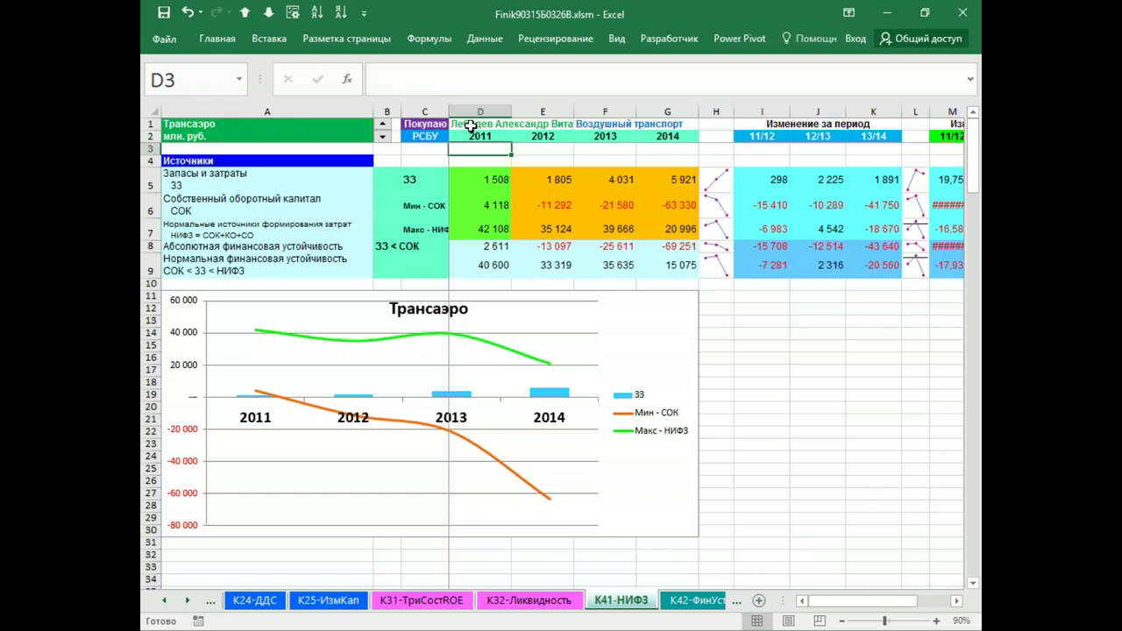
{"action": "left_click", "coordinate": [383, 125]}
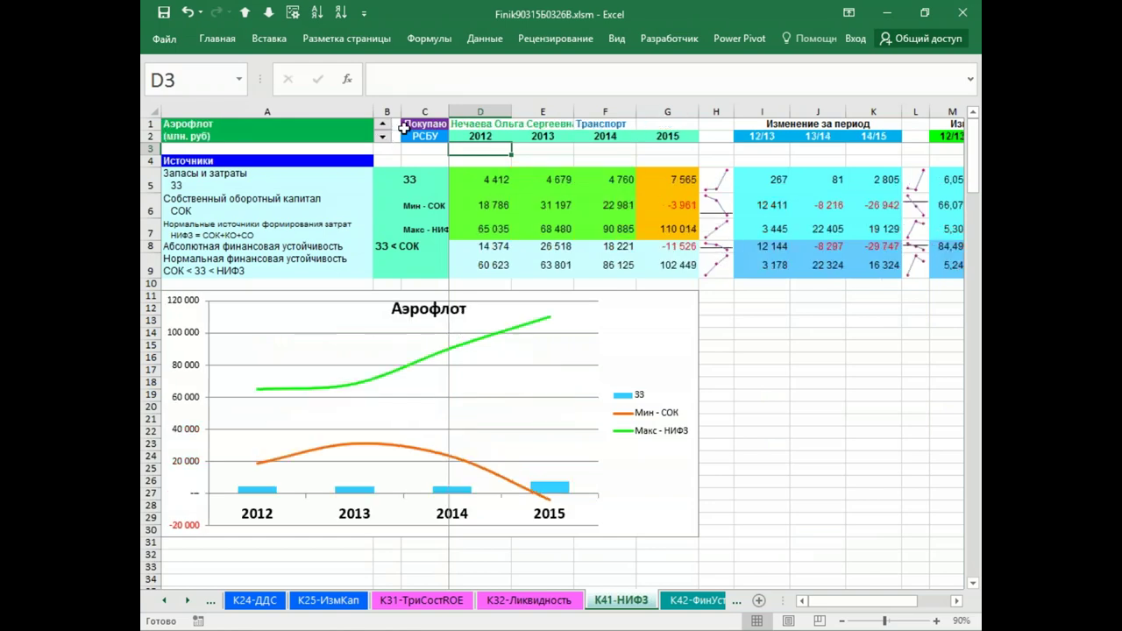
{"action": "key", "text": "ctrl+Page_Down"}
{"action": "key", "text": "ctrl+Page_Down"}
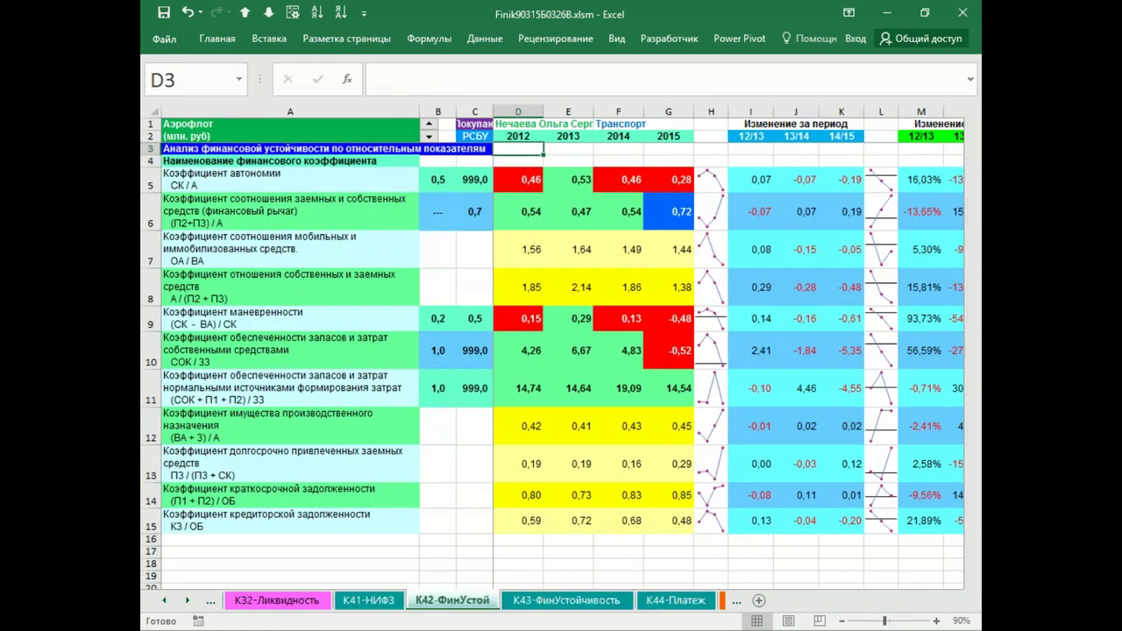
{"action": "key", "text": "ctrl+Page_Down"}
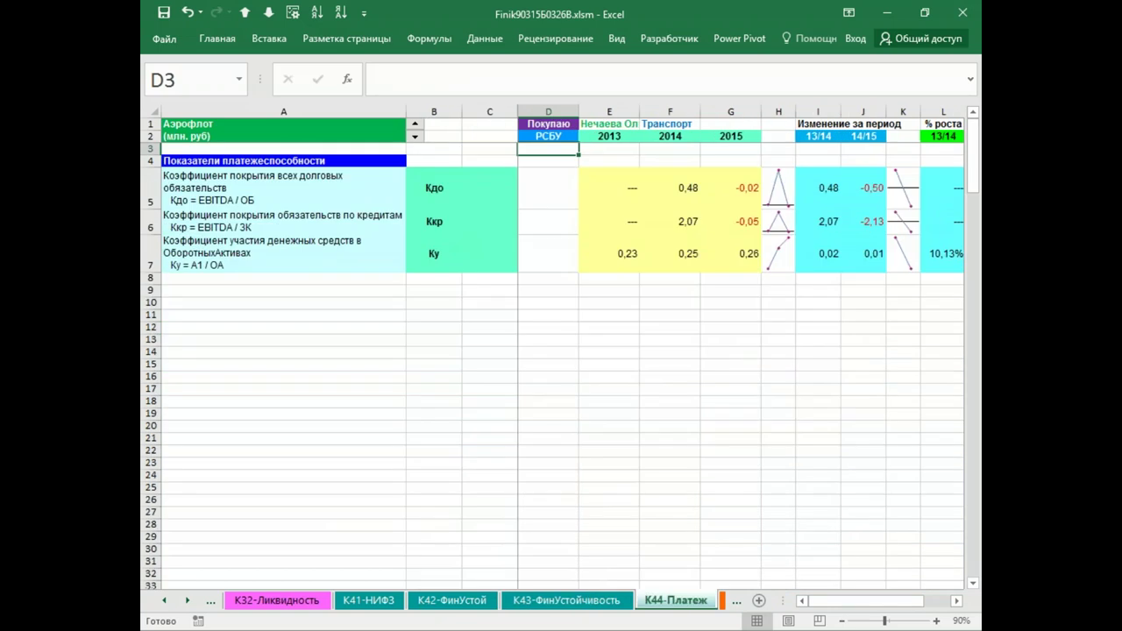
Step: Look through the profitability, break-even and turnover sheets from К51-Рент_ФинЛевер to К64-ЧистыйЦикл
{"action": "key", "text": "ctrl+Page_Down"}
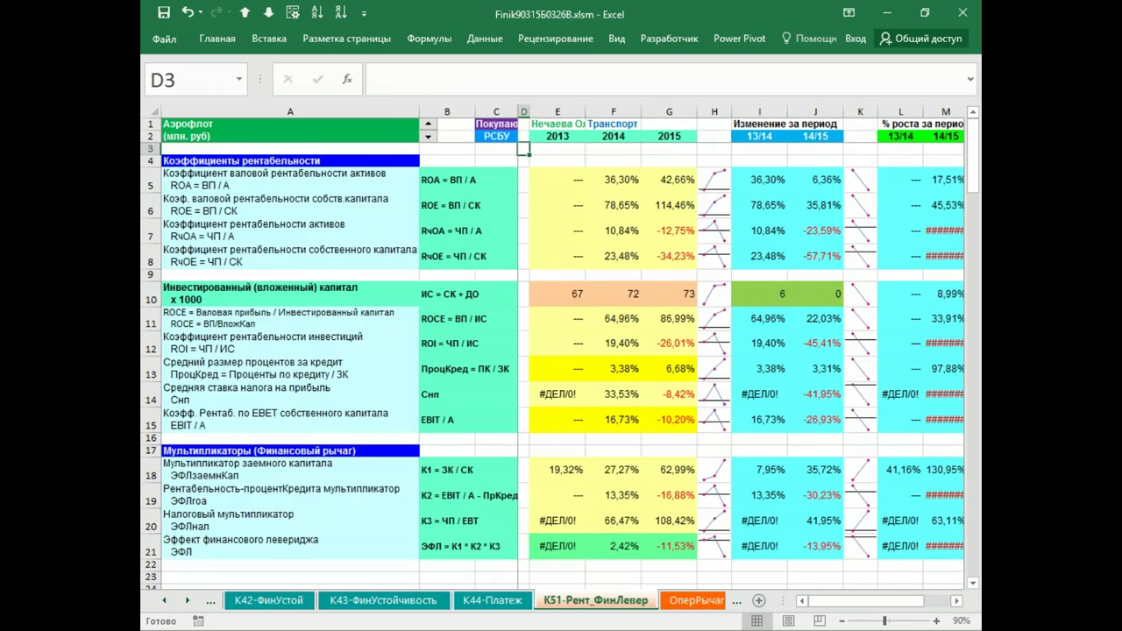
{"action": "key", "text": "ctrl+Page_Down"}
{"action": "key", "text": "ctrl+Page_Down"}
{"action": "key", "text": "ctrl+Page_Down"}
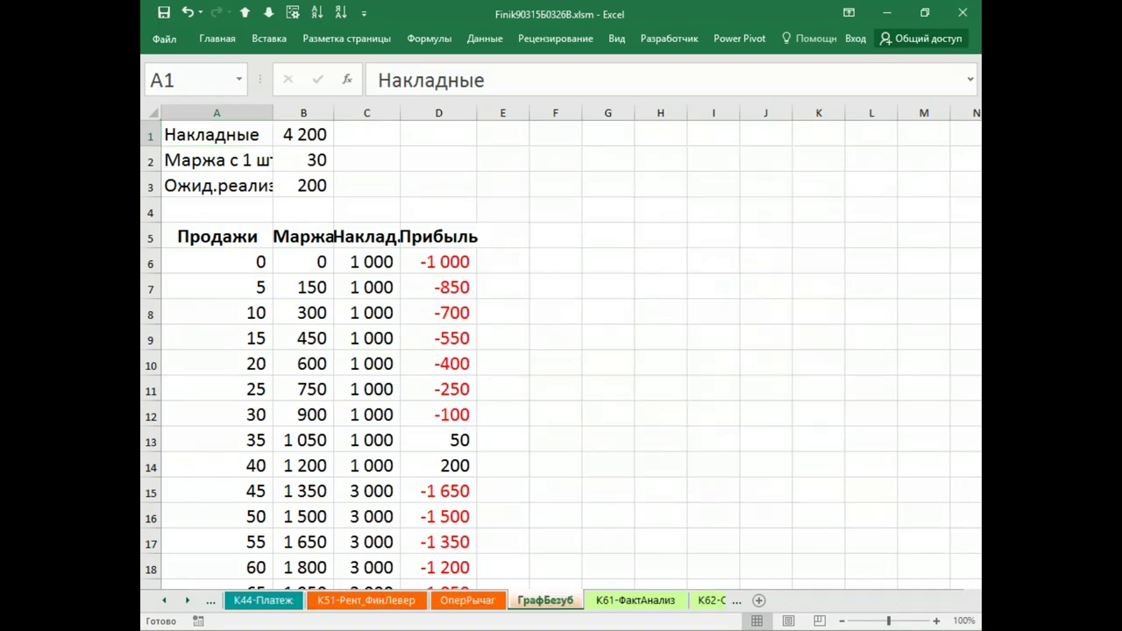
{"action": "key", "text": "ctrl+Page_Down"}
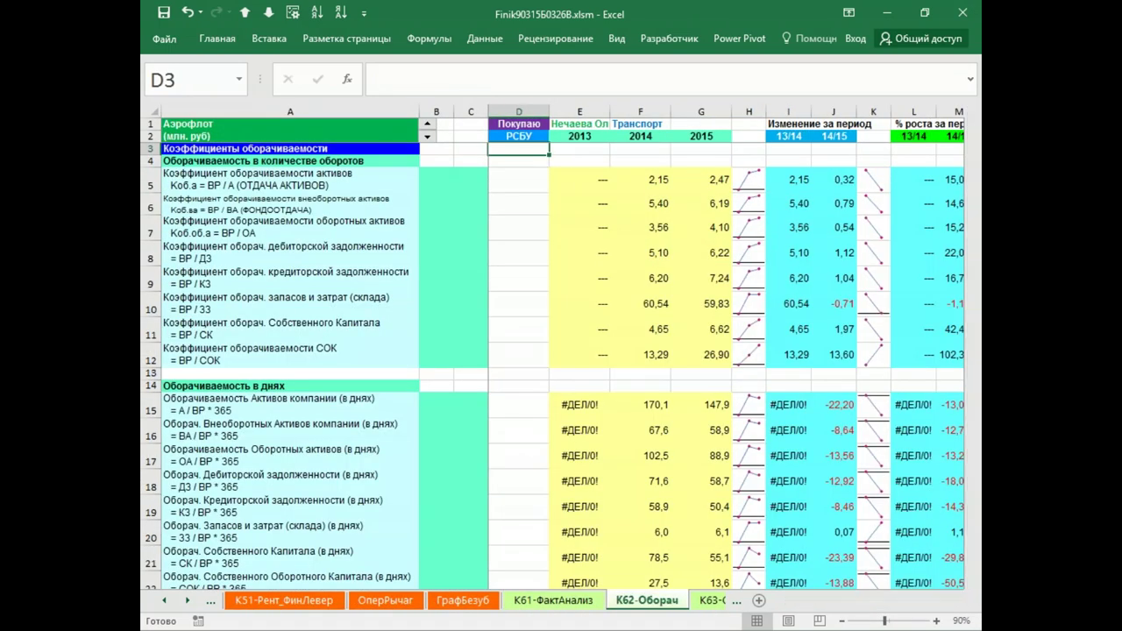
{"action": "key", "text": "ctrl+Page_Down"}
{"action": "key", "text": "ctrl+Page_Down"}
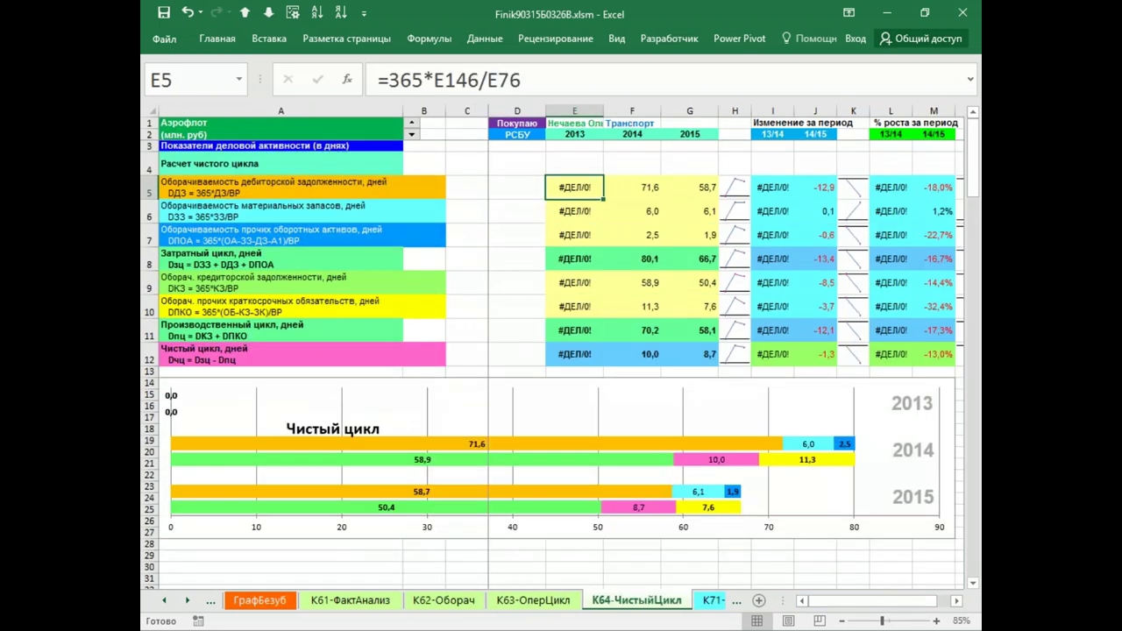
Step: Page through the companies on К64-ЧистыйЦикл, including Росинтер Ресторантс and РСП-М, up to АРТКЕРА, comparing their net cycle charts
{"action": "left_click", "coordinate": [414, 129]}
{"action": "left_click", "coordinate": [414, 129]}
{"action": "left_click", "coordinate": [413, 128]}
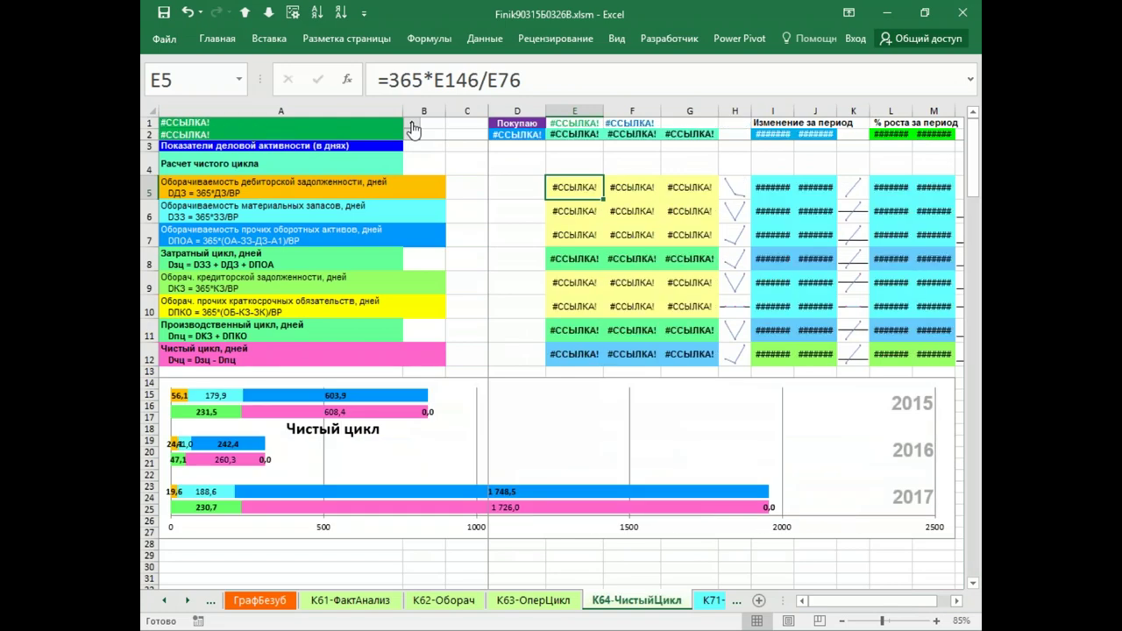
{"action": "left_click", "coordinate": [414, 129]}
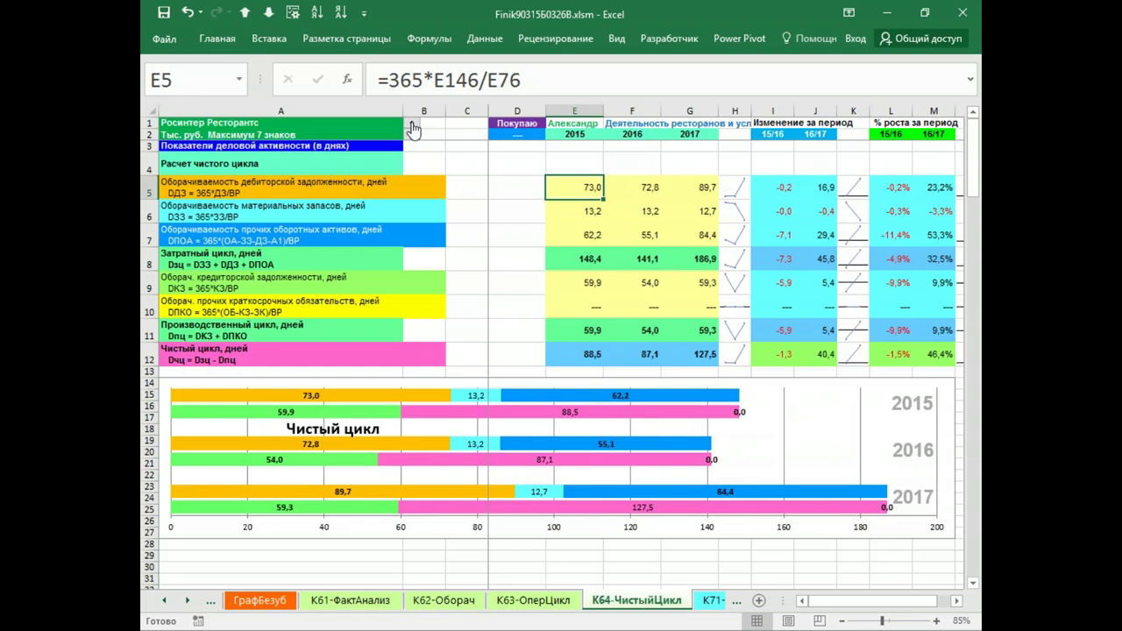
{"action": "left_click", "coordinate": [413, 129]}
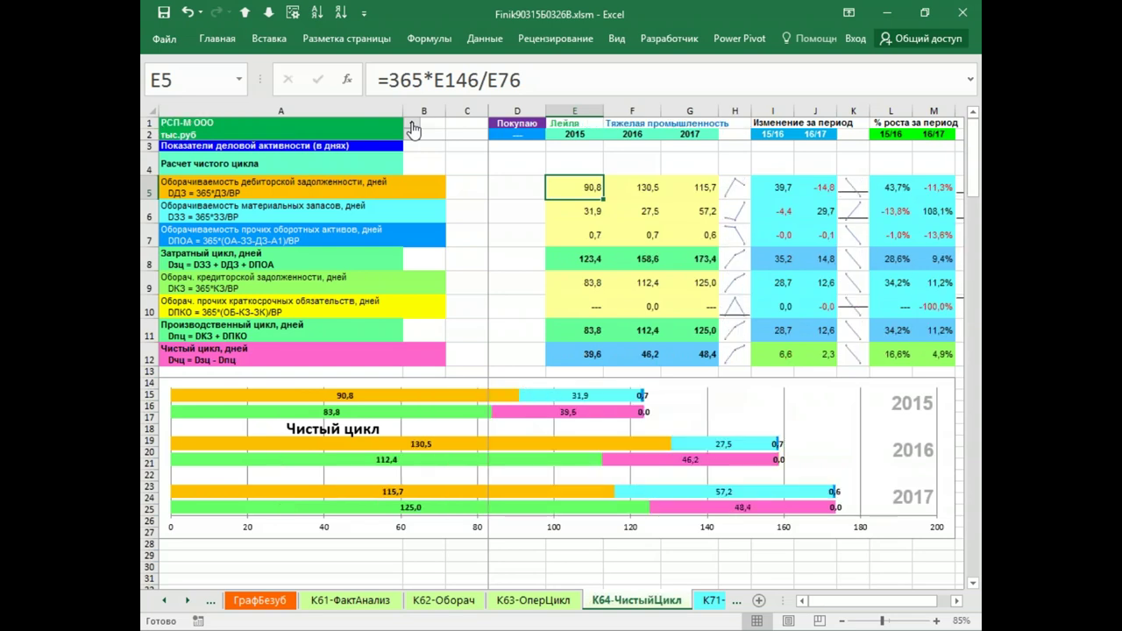
{"action": "left_click", "coordinate": [413, 129]}
{"action": "left_click", "coordinate": [413, 129]}
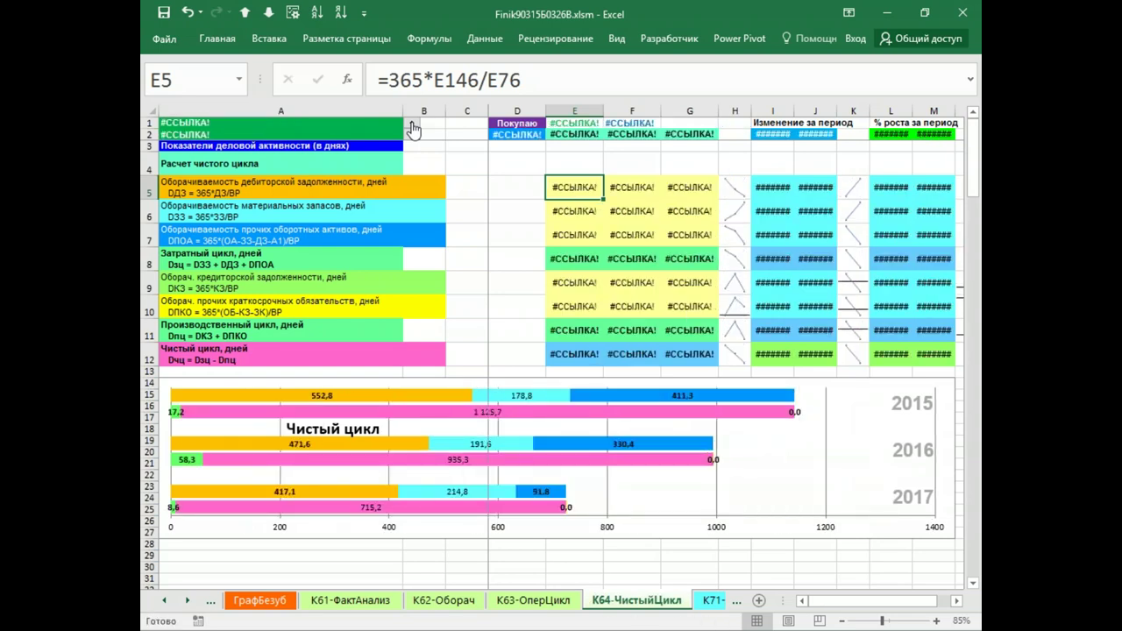
{"action": "left_click", "coordinate": [413, 129]}
{"action": "left_click", "coordinate": [414, 129]}
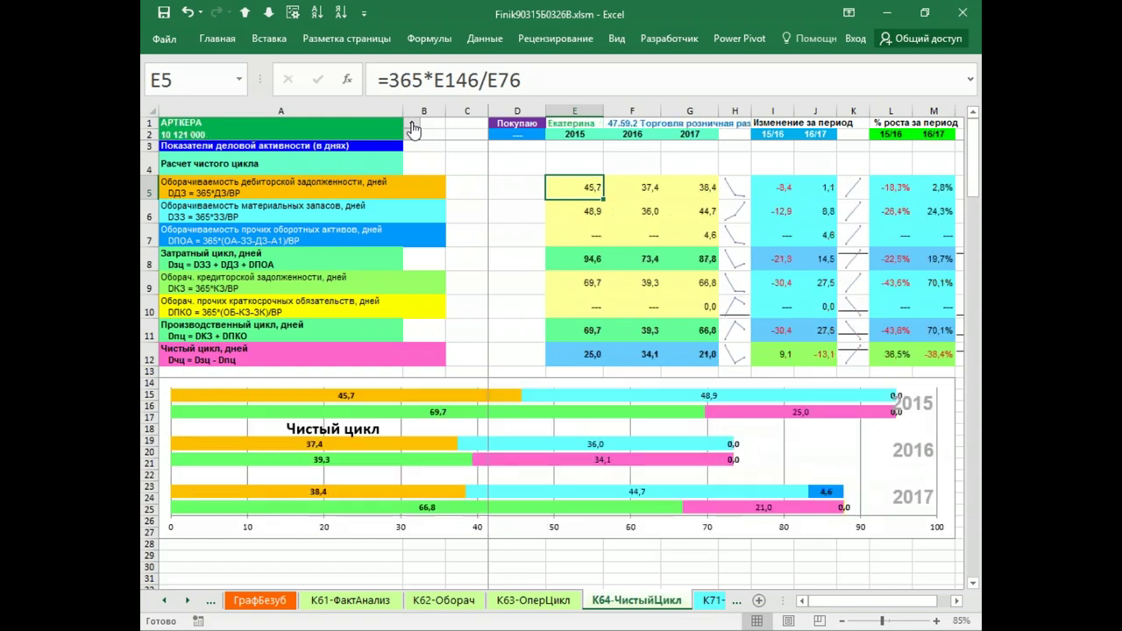
Step: Look through the АРТКЕРА Du Pont, bankruptcy model and credit rating sheets from К71-ДюПонт to К77-Рейтинг
{"action": "key", "text": "ctrl+Page_Down"}
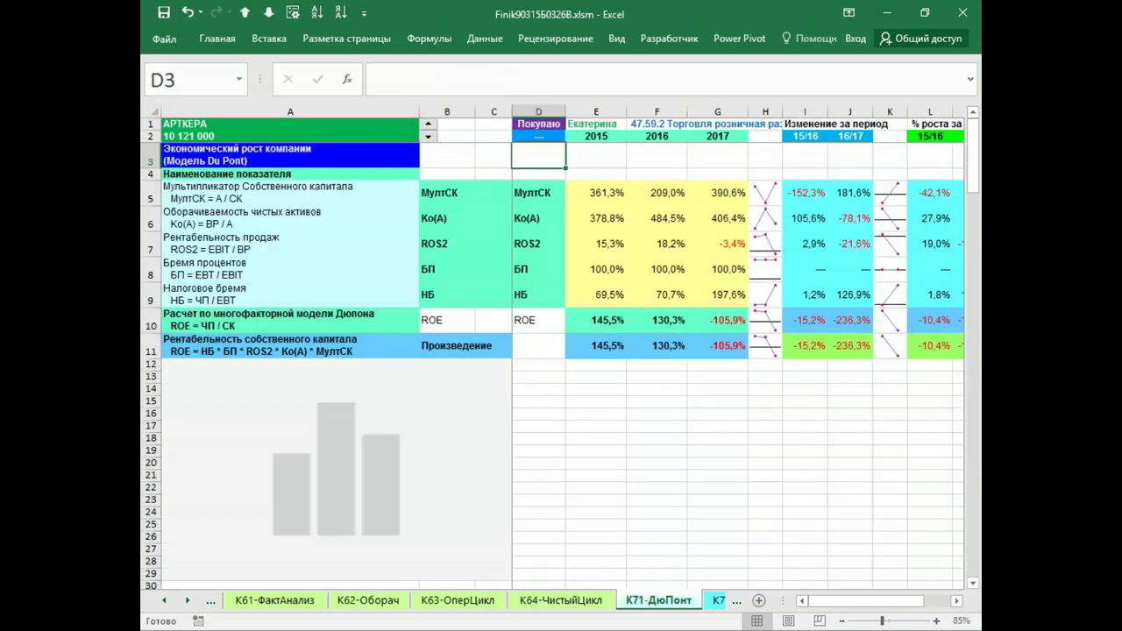
{"action": "key", "text": "ctrl+Page_Down"}
{"action": "key", "text": "ctrl+Page_Down"}
{"action": "key", "text": "ctrl+Page_Down"}
{"action": "key", "text": "ctrl+Page_Down"}
{"action": "key", "text": "ctrl+Page_Down"}
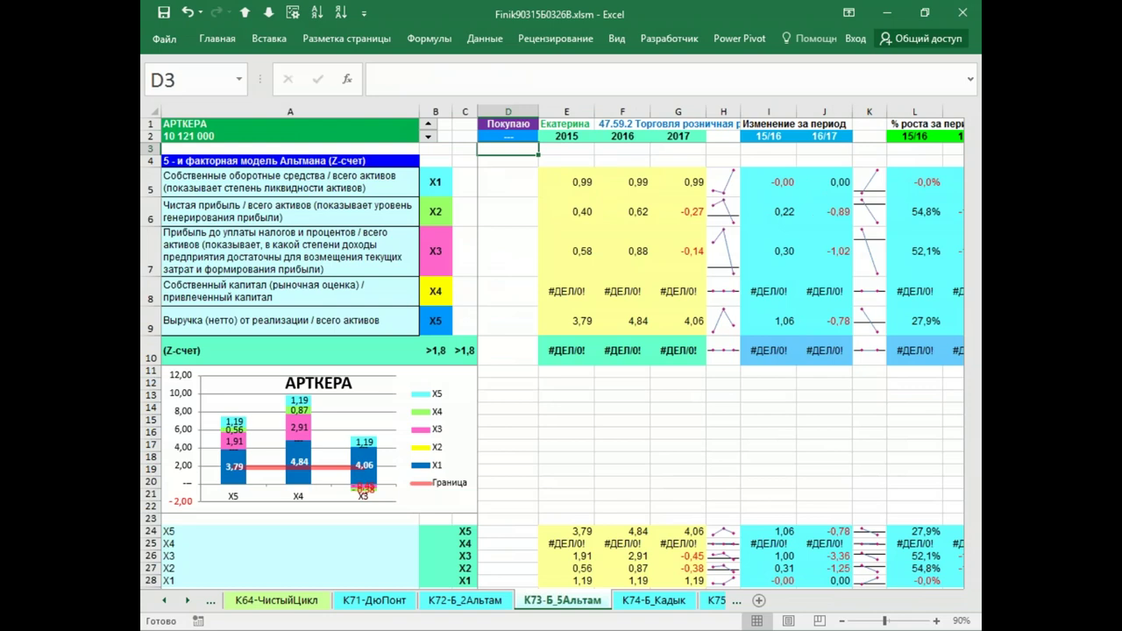
{"action": "key", "text": "ctrl+Page_Down"}
{"action": "key", "text": "ctrl+Page_Down"}
{"action": "key", "text": "ctrl+Page_Down"}
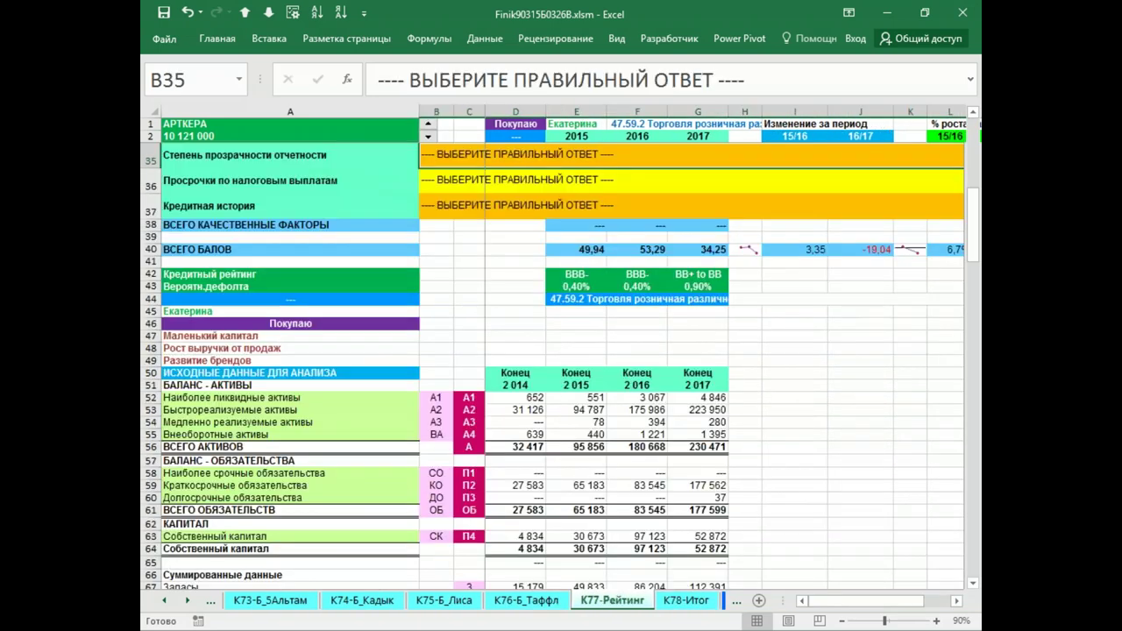
Step: Switch К77-Рейтинг to АДИДАС and look through its balance and capital data and its credit rating scores
{"action": "key", "text": "ctrl+Page_Up"}
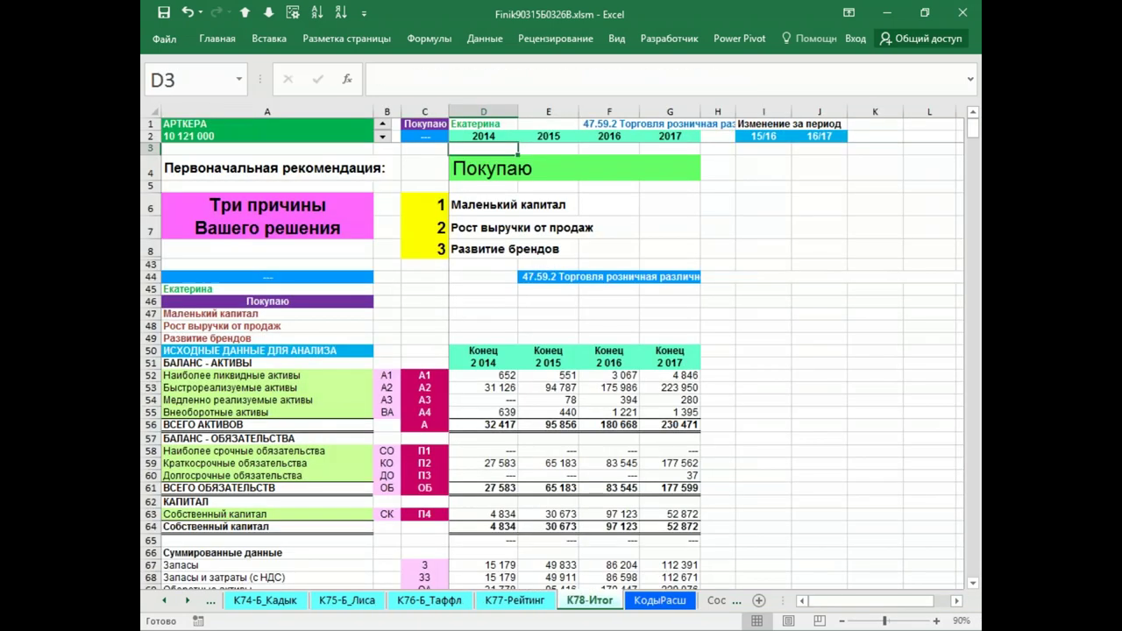
{"action": "key", "text": "ctrl+Page_Up"}
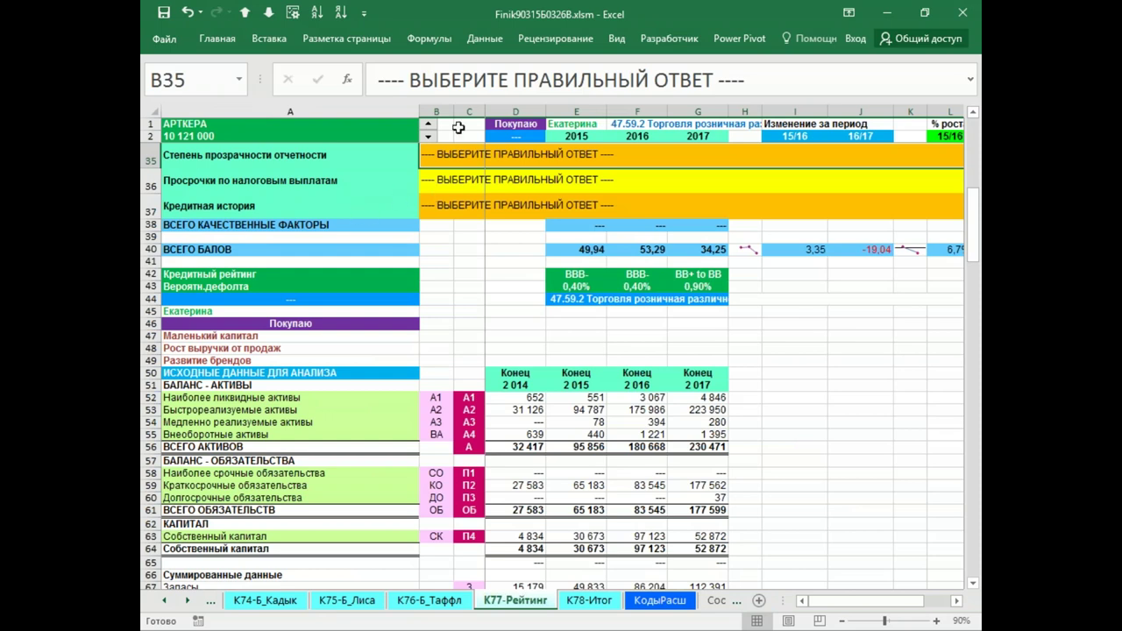
{"action": "left_click", "coordinate": [427, 139]}
{"action": "scroll", "coordinate": [449, 280], "scroll_direction": "down", "scroll_amount": 5}
{"action": "scroll", "coordinate": [449, 291], "scroll_direction": "down", "scroll_amount": 11}
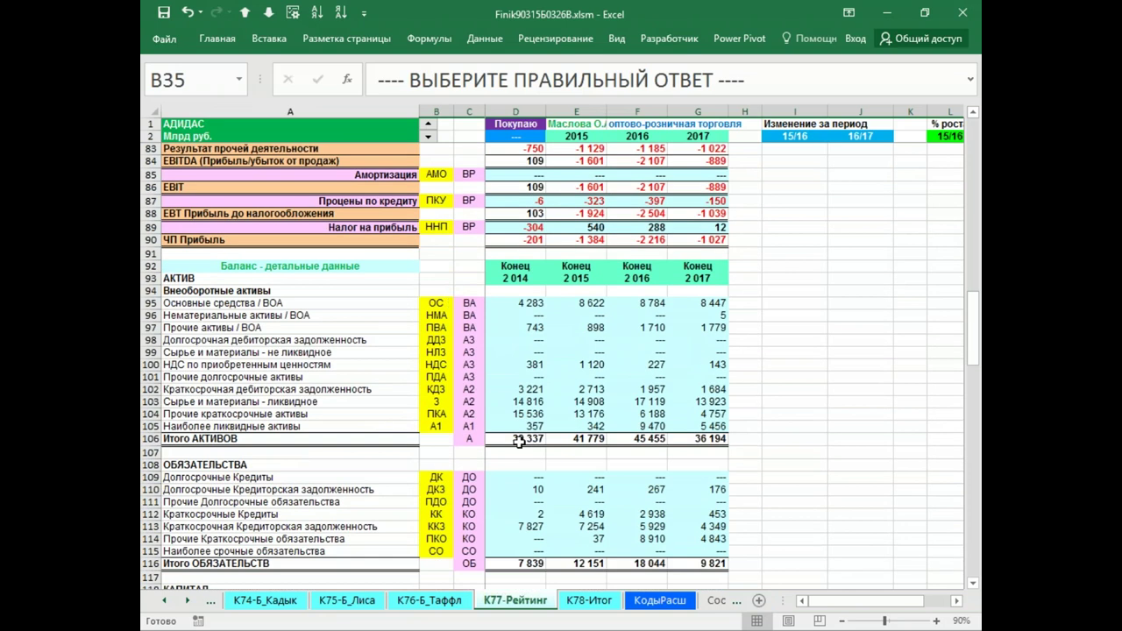
{"action": "scroll", "coordinate": [527, 461], "scroll_direction": "down", "scroll_amount": 17}
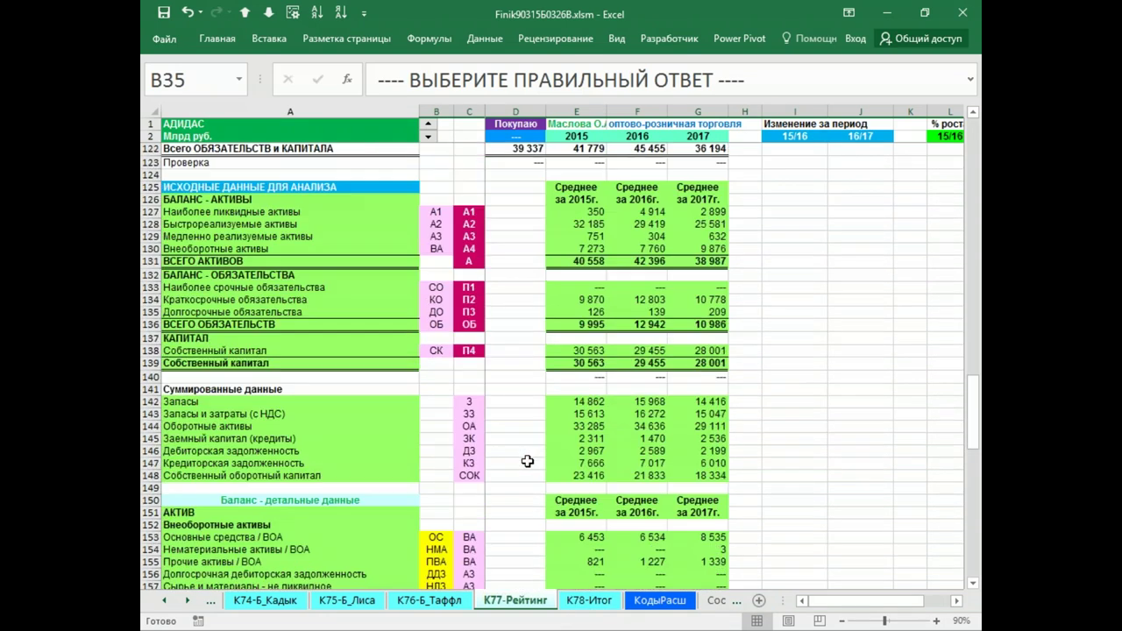
{"action": "scroll", "coordinate": [526, 515], "scroll_direction": "down", "scroll_amount": 12}
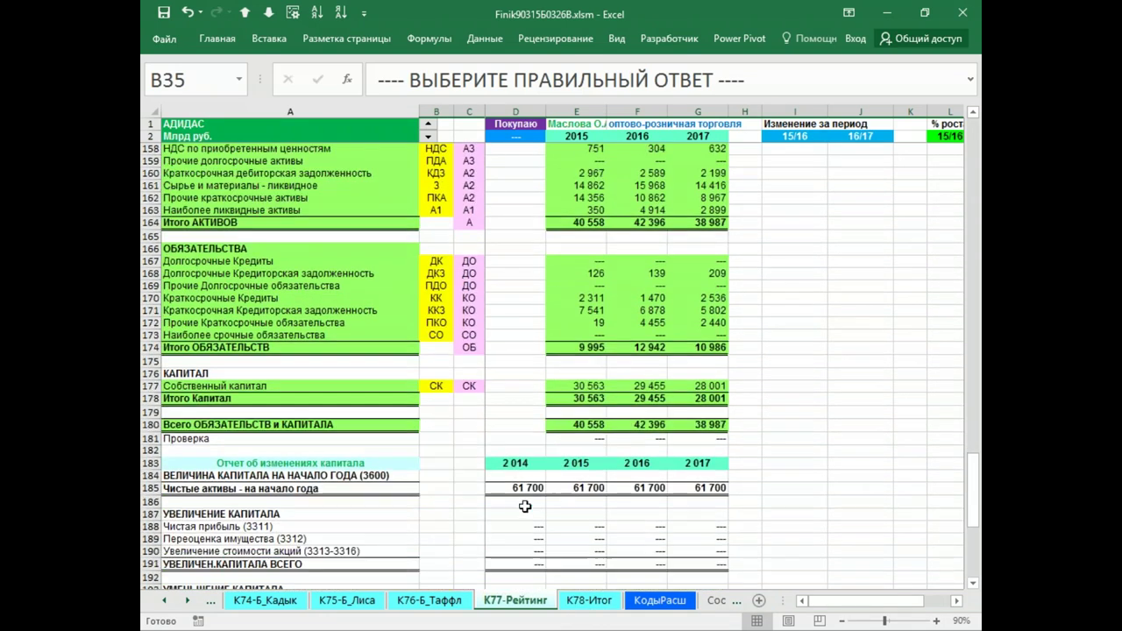
{"action": "scroll", "coordinate": [525, 506], "scroll_direction": "down", "scroll_amount": 3}
{"action": "scroll", "coordinate": [525, 507], "scroll_direction": "up", "scroll_amount": 4}
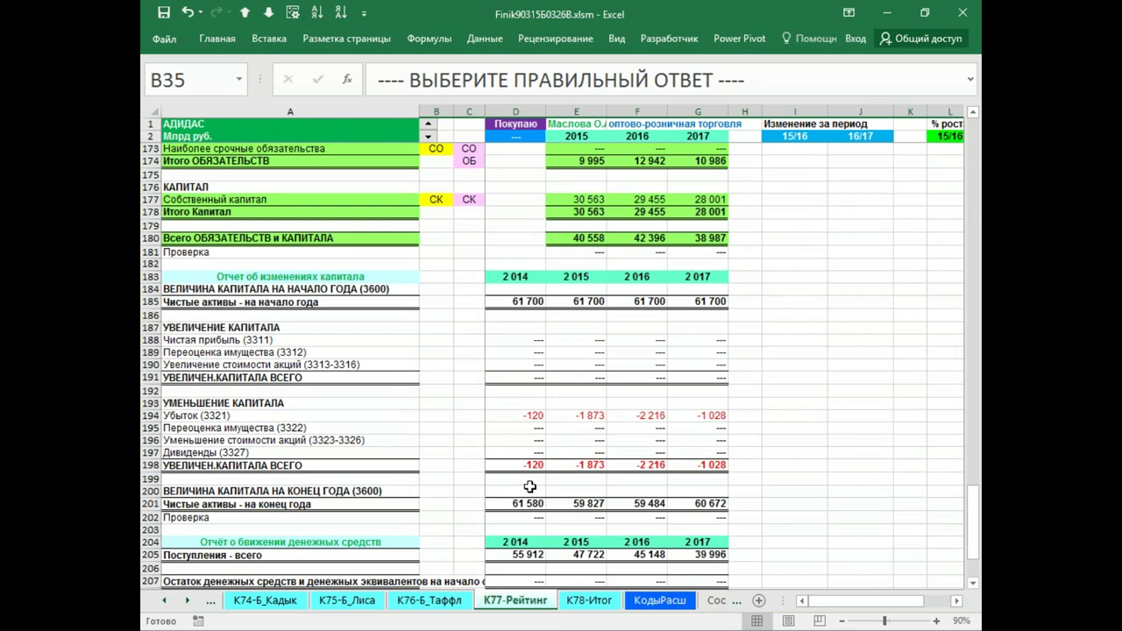
{"action": "key", "text": "ctrl+Home"}
{"action": "scroll", "coordinate": [508, 508], "scroll_direction": "down", "scroll_amount": 6}
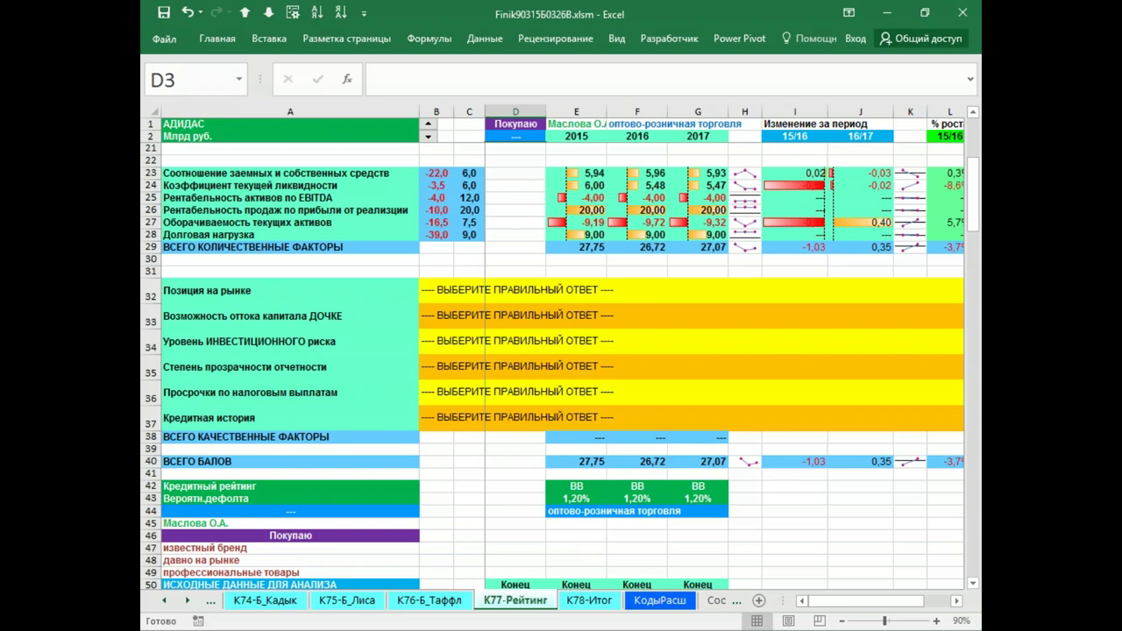
Step: Switch to Firefox, search Google in a new tab for "московская пивоваренная компния инн" and open the sbis.ru result
{"action": "key", "text": "alt+Tab"}
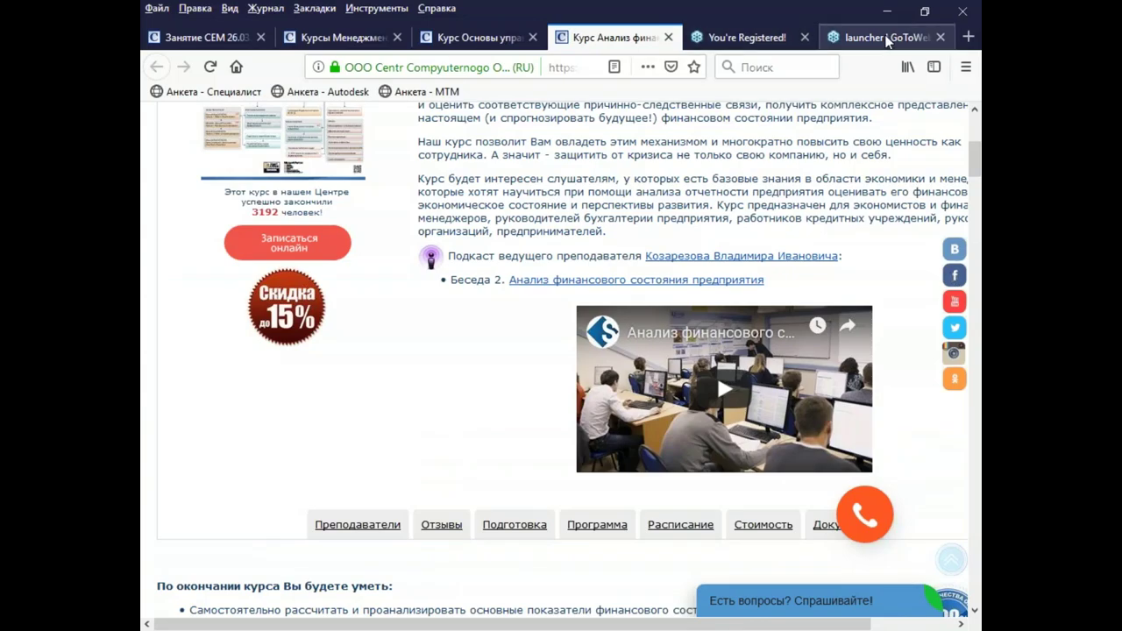
{"action": "left_click", "coordinate": [960, 40]}
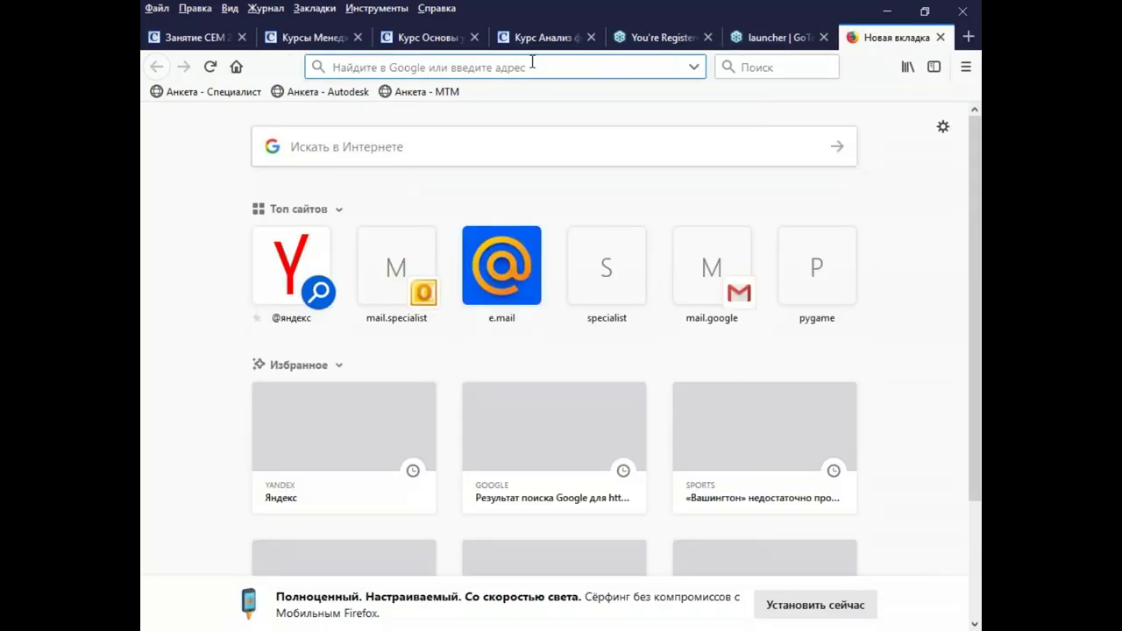
{"action": "type", "text": "м"}
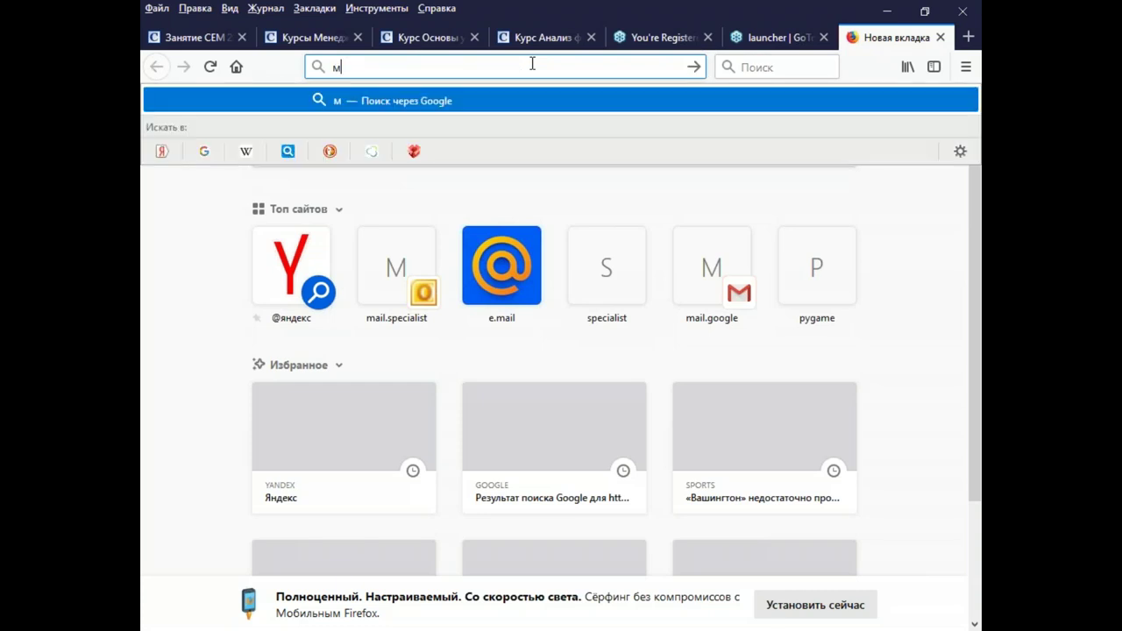
{"action": "type", "text": "осковская бал"}
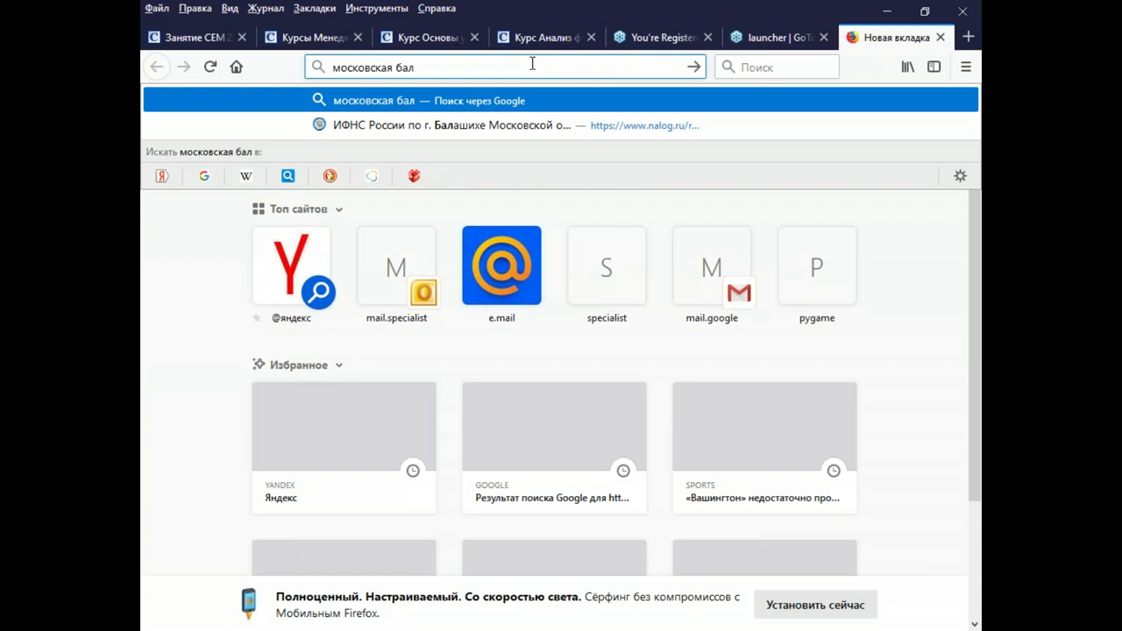
{"action": "key", "text": "BackSpace"}
{"action": "key", "text": "BackSpace"}
{"action": "key", "text": "BackSpace"}
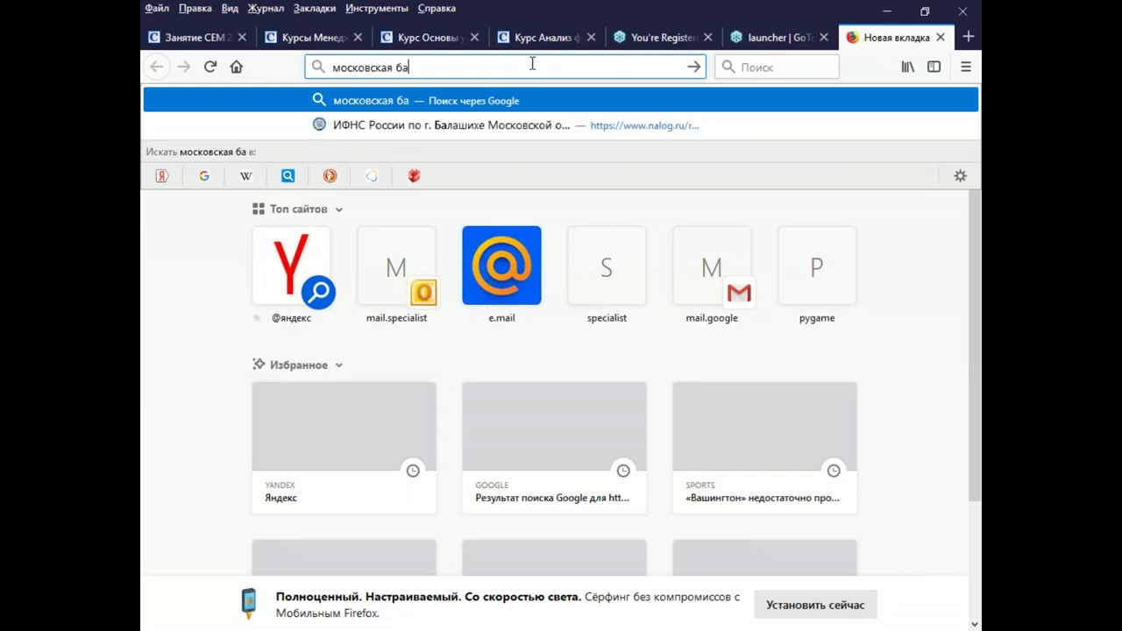
{"action": "type", "text": "пи"}
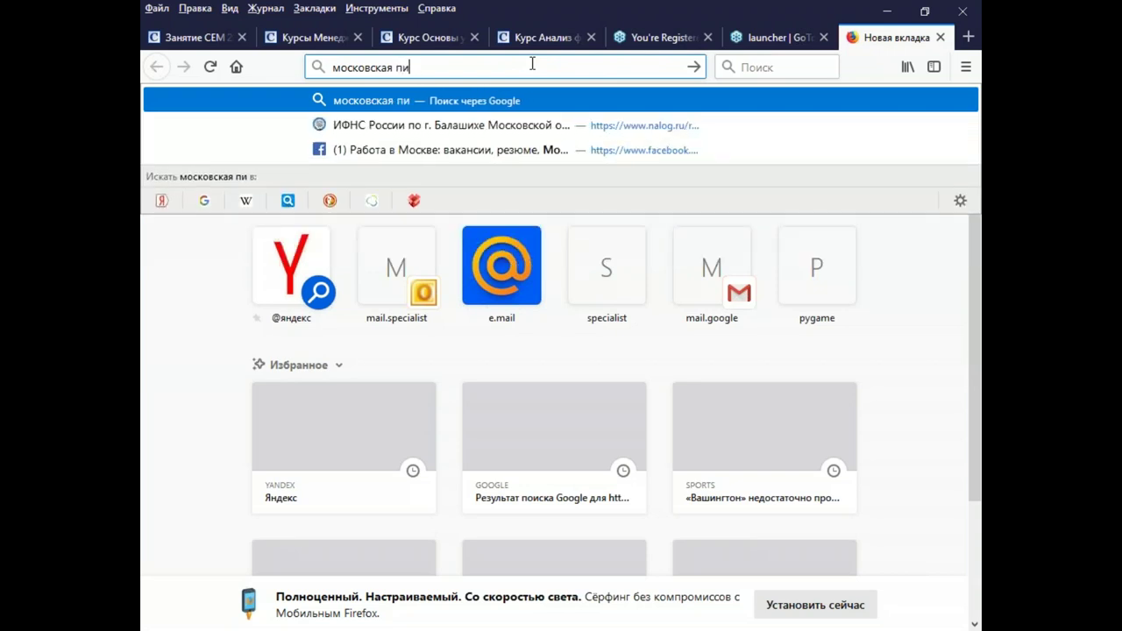
{"action": "type", "text": "воваренна"}
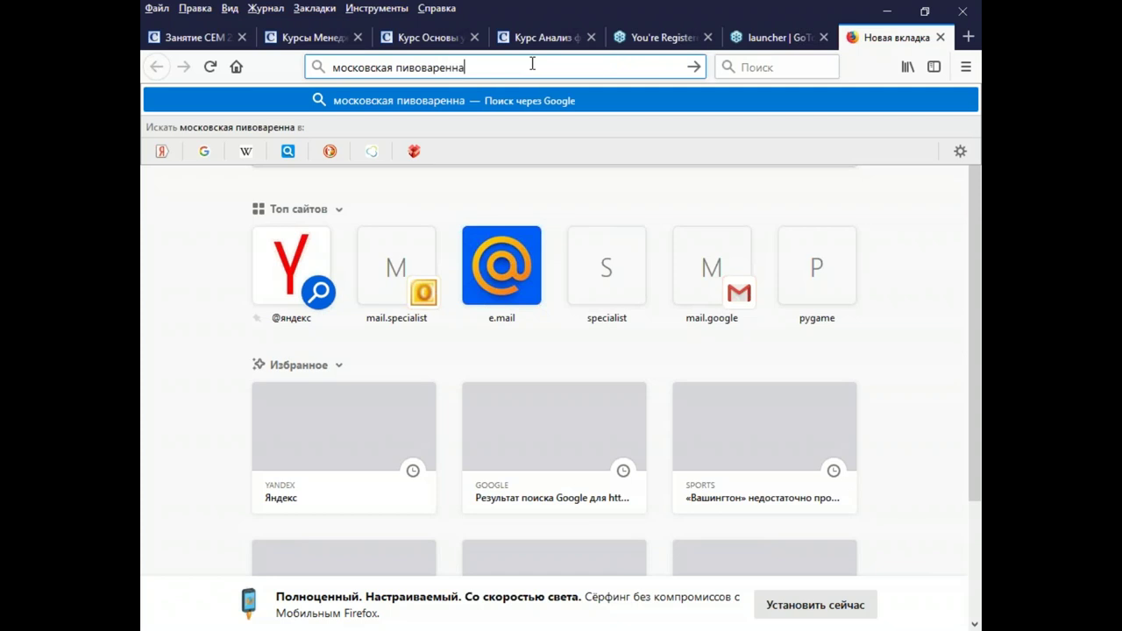
{"action": "type", "text": "я к"}
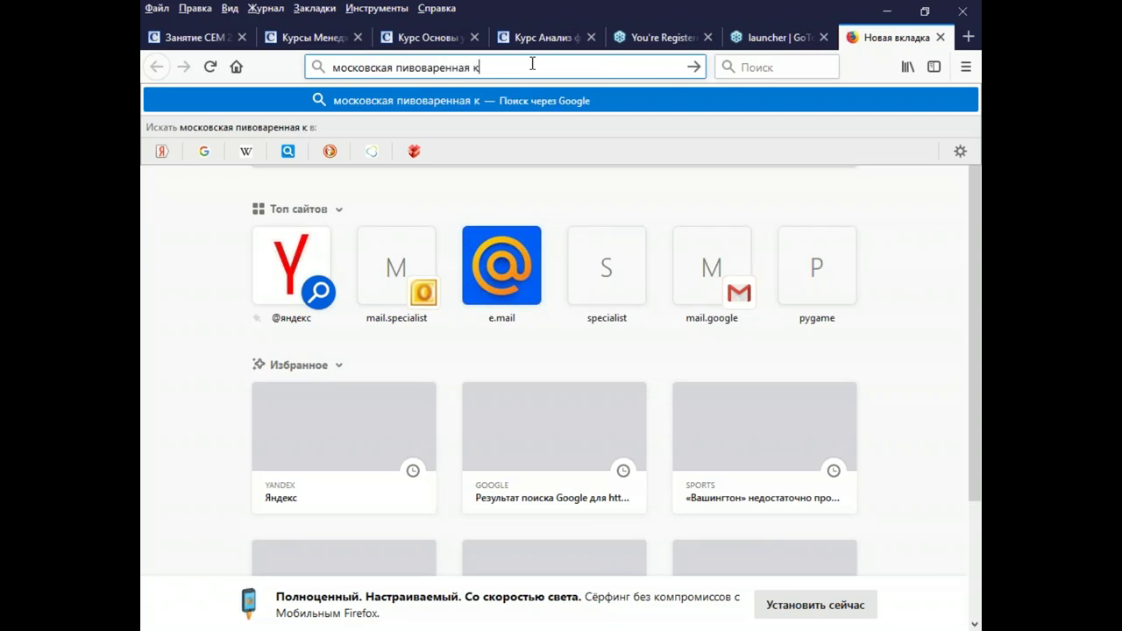
{"action": "type", "text": "омпни"}
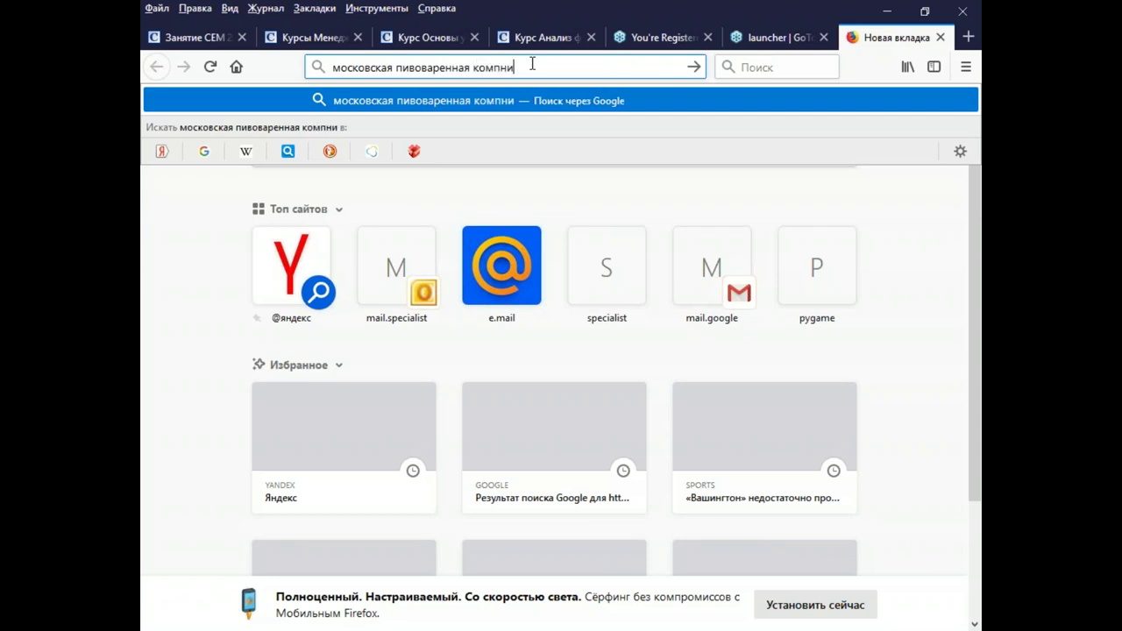
{"action": "type", "text": "я инн"}
{"action": "key", "text": "Return"}
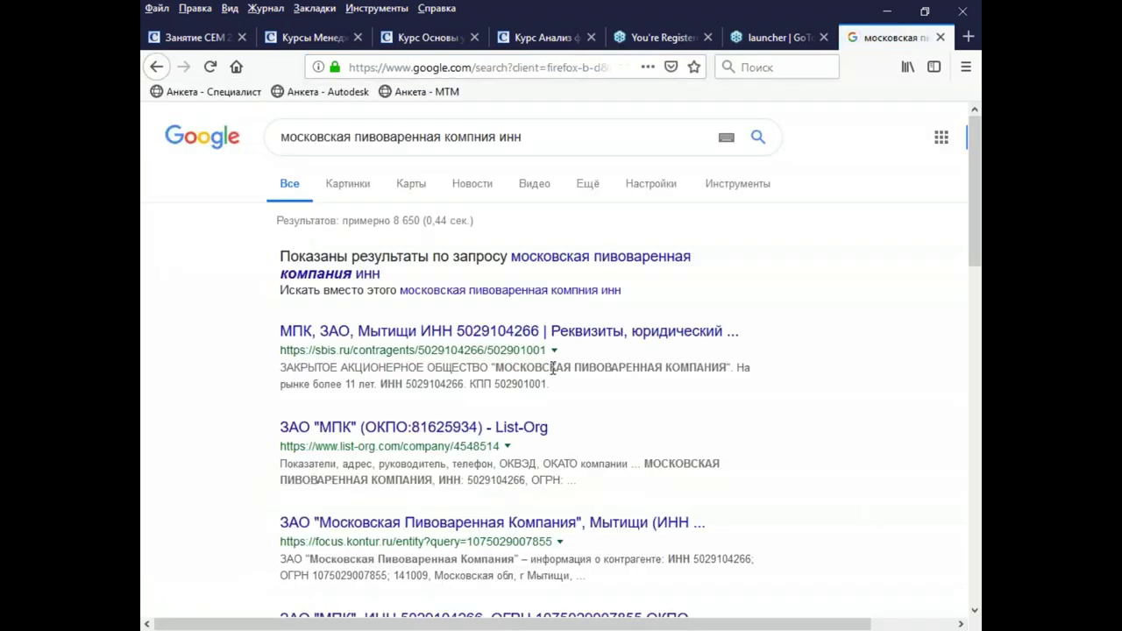
{"action": "left_click", "coordinate": [469, 337]}
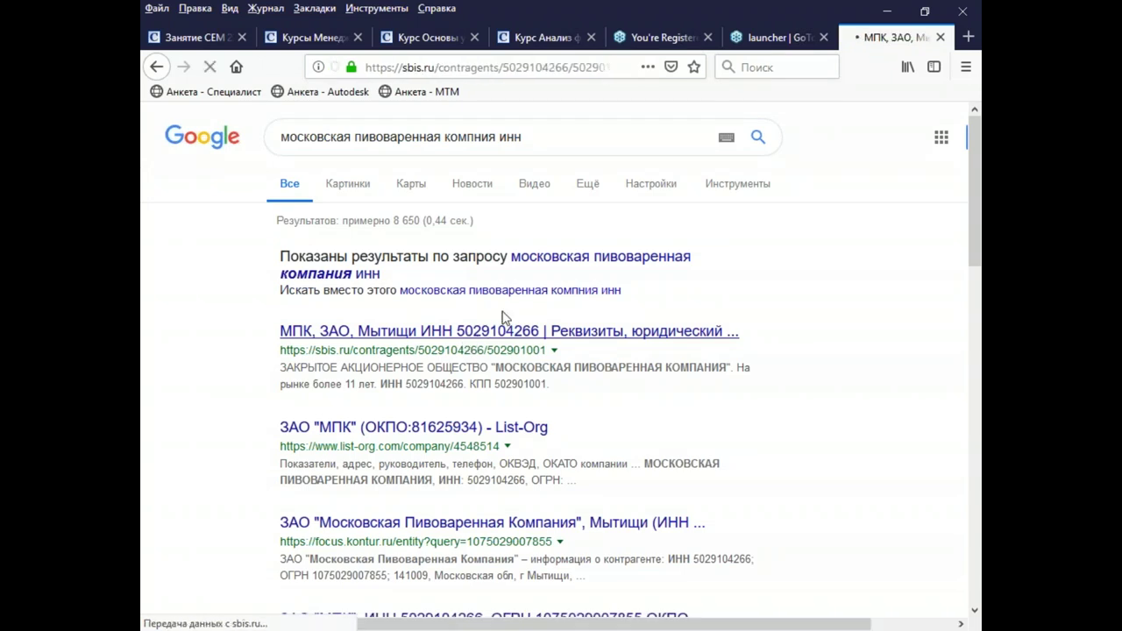
Step: Try to find the e-ecolog.ru site in a new tab
{"action": "left_click", "coordinate": [967, 38]}
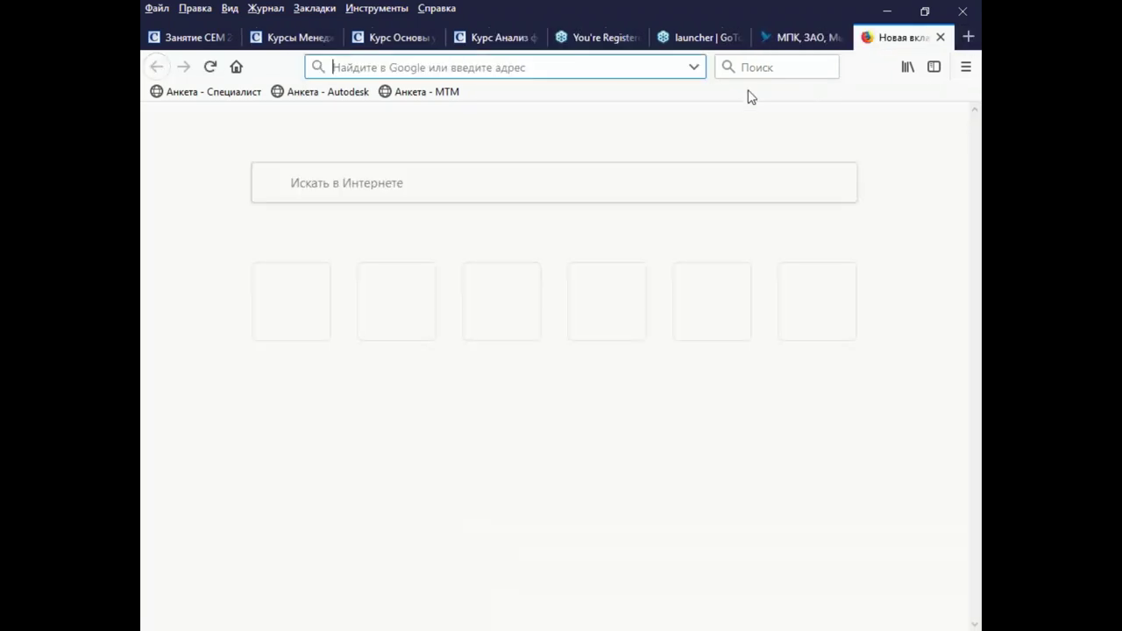
{"action": "left_click", "coordinate": [430, 149]}
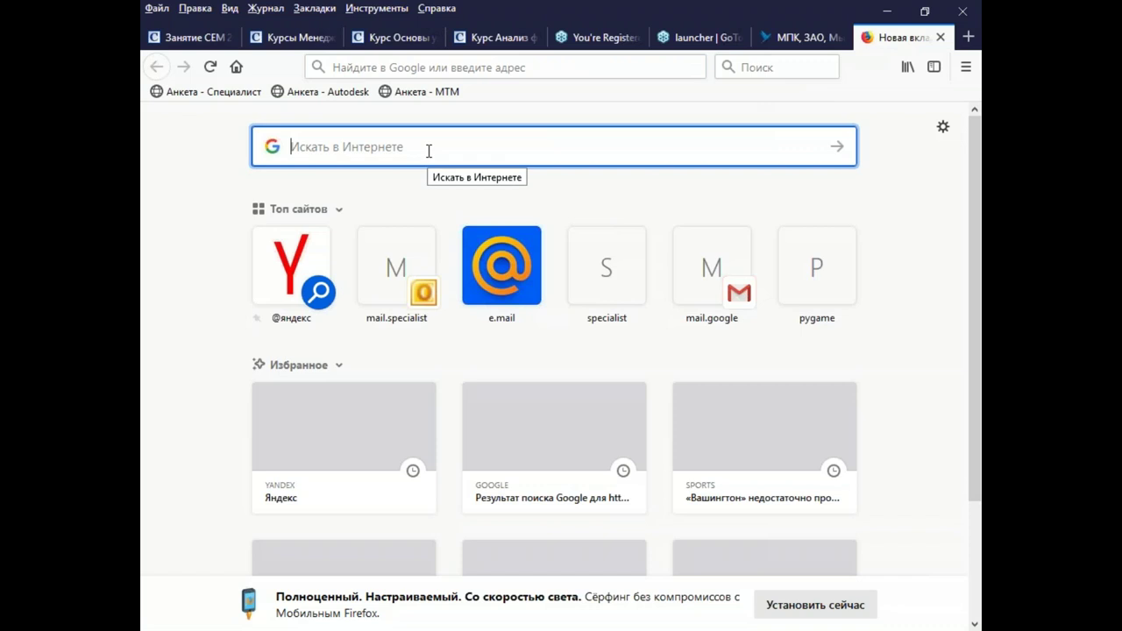
{"action": "left_click", "coordinate": [575, 68]}
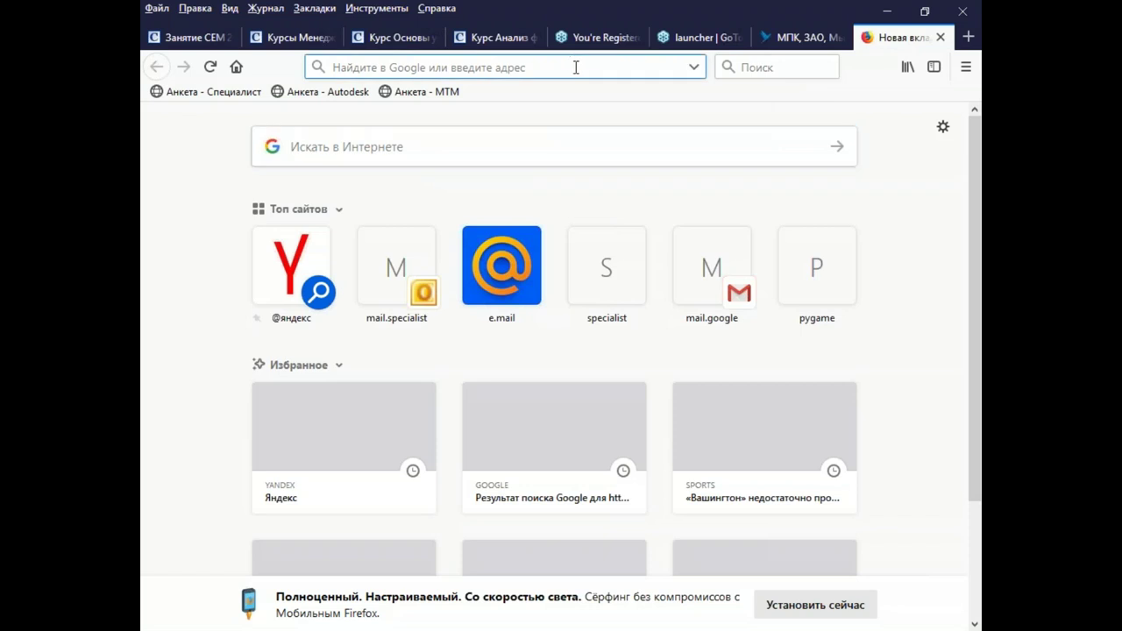
{"action": "type", "text": "у-усщдщ"}
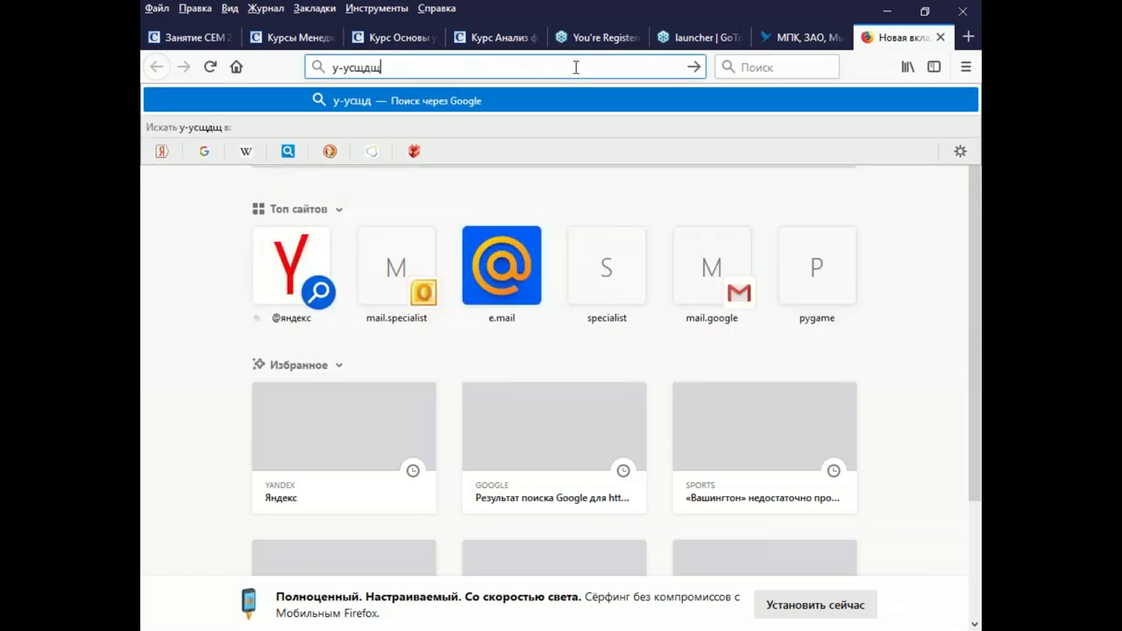
{"action": "type", "text": "пюкг"}
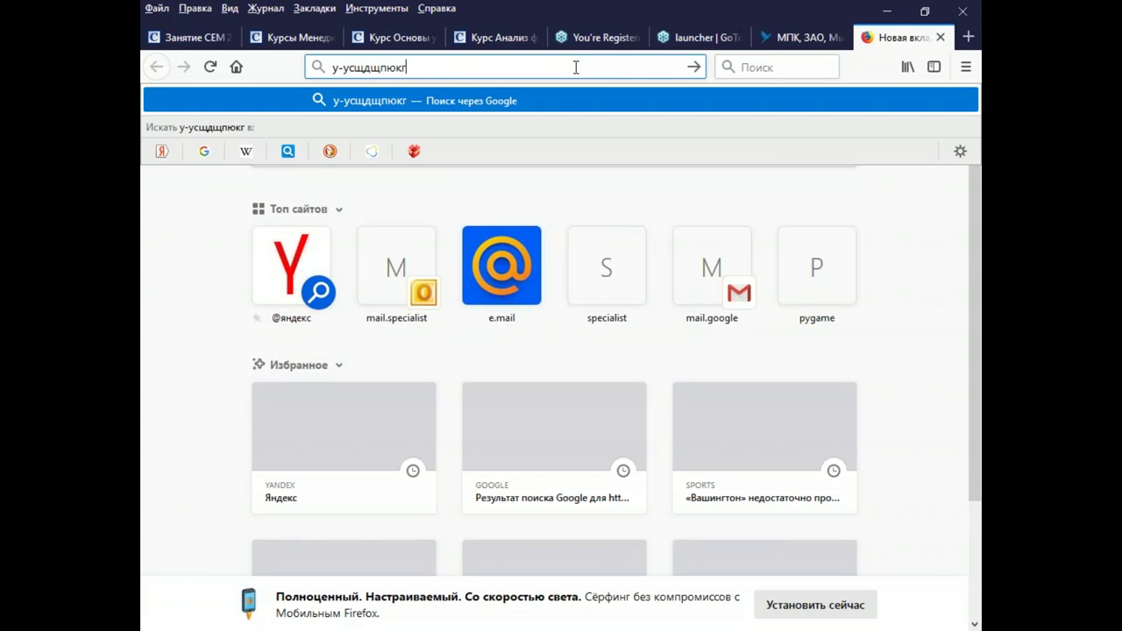
{"action": "key", "text": "Return"}
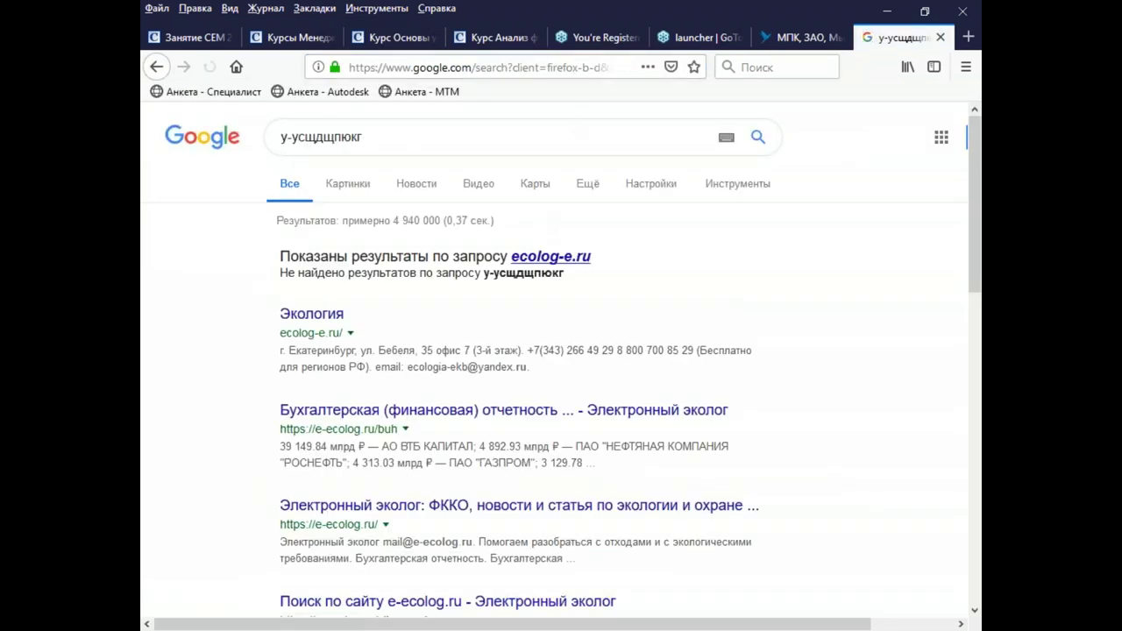
{"action": "left_click", "coordinate": [543, 255]}
Step: Look over the МПК, ЗАО profile on sbis.ru and copy the company's ИНН
{"action": "left_click", "coordinate": [800, 37]}
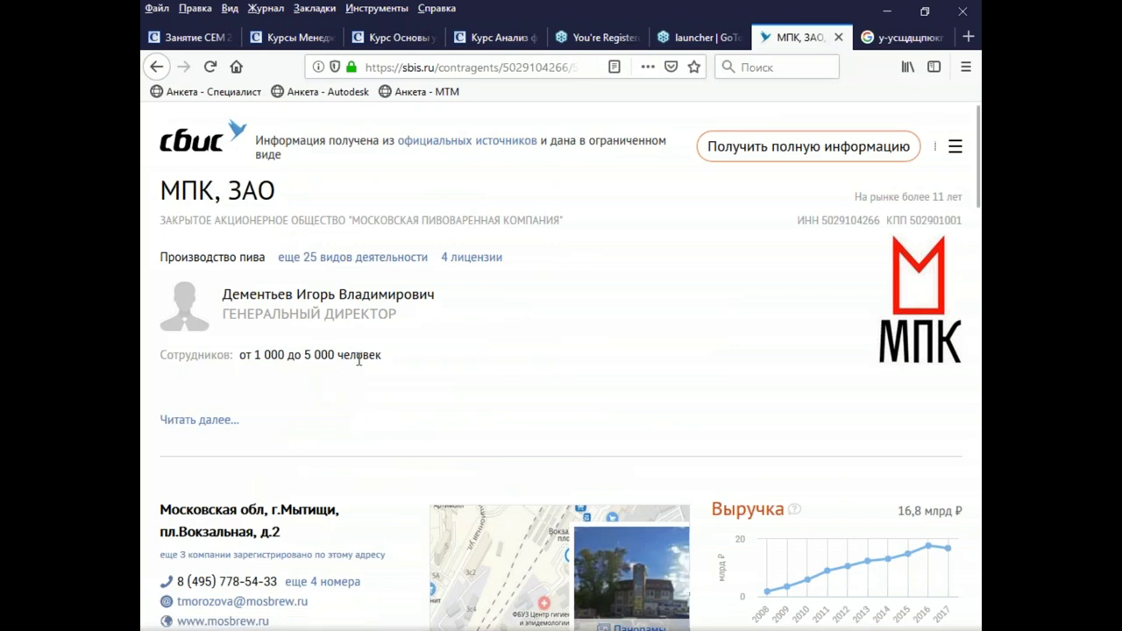
{"action": "scroll", "coordinate": [356, 403], "scroll_direction": "down", "scroll_amount": 5}
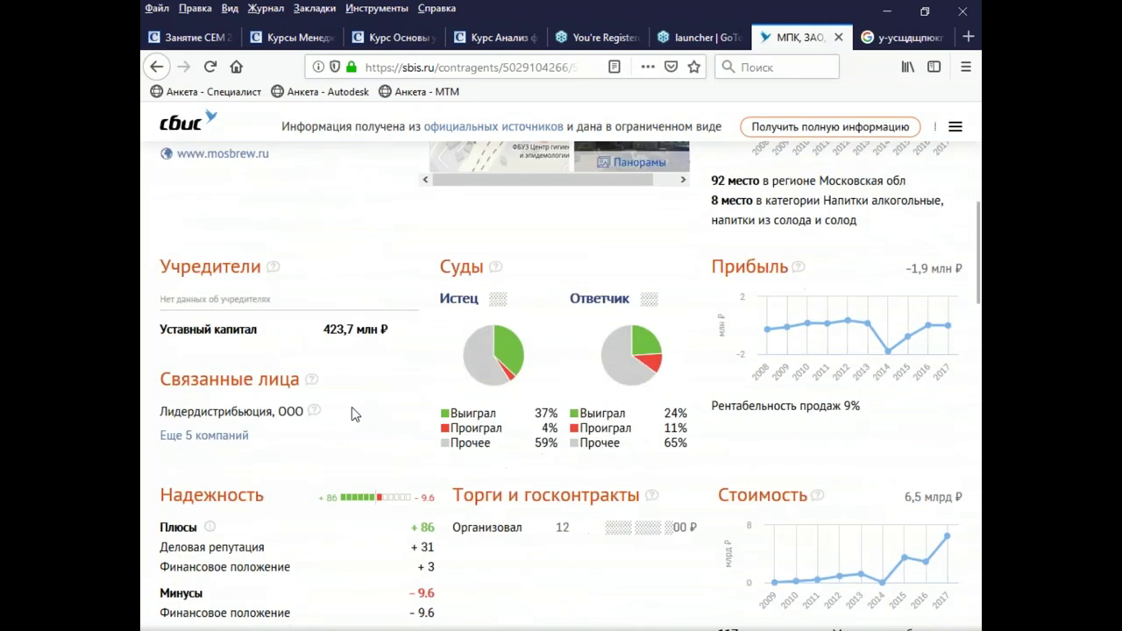
{"action": "scroll", "coordinate": [473, 337], "scroll_direction": "up", "scroll_amount": 5}
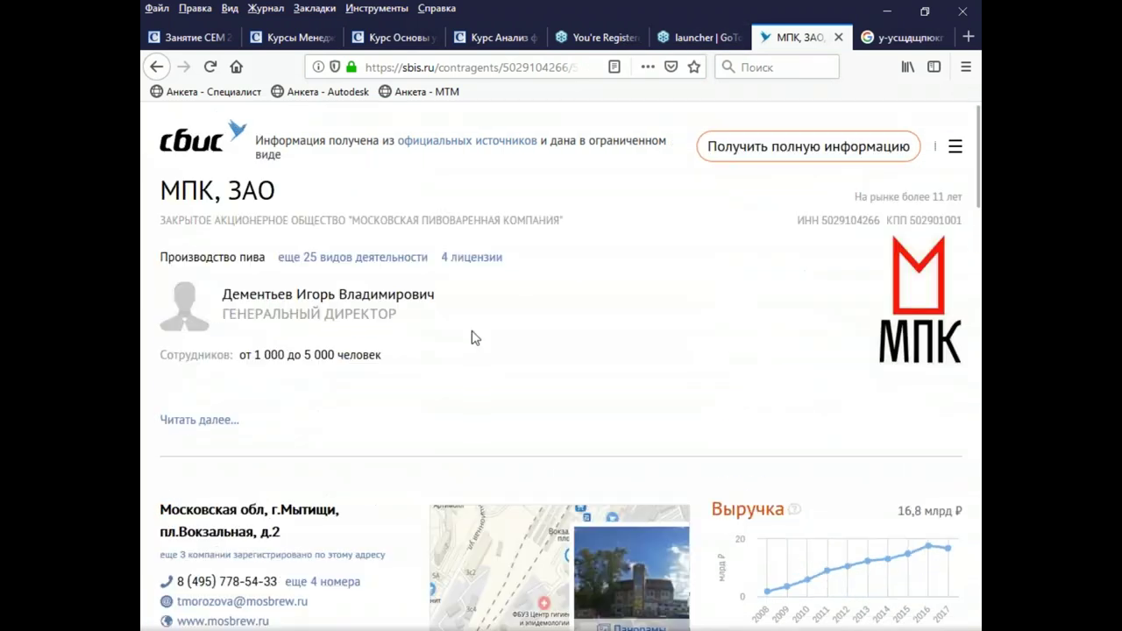
{"action": "scroll", "coordinate": [788, 263], "scroll_direction": "down", "scroll_amount": 1}
{"action": "scroll", "coordinate": [843, 237], "scroll_direction": "up", "scroll_amount": 1}
{"action": "left_click_drag", "start_coordinate": [822, 220], "coordinate": [875, 221]}
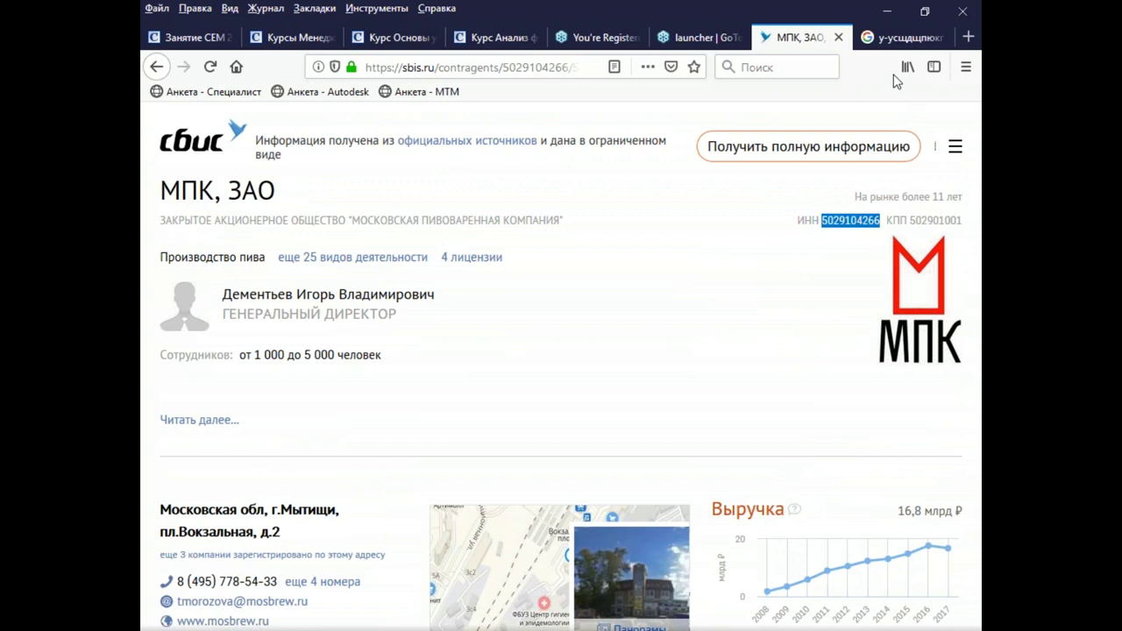
Step: Open the ecolog-e.ru search result and try to replace its address with e-ecolog.ru
{"action": "left_click", "coordinate": [902, 37]}
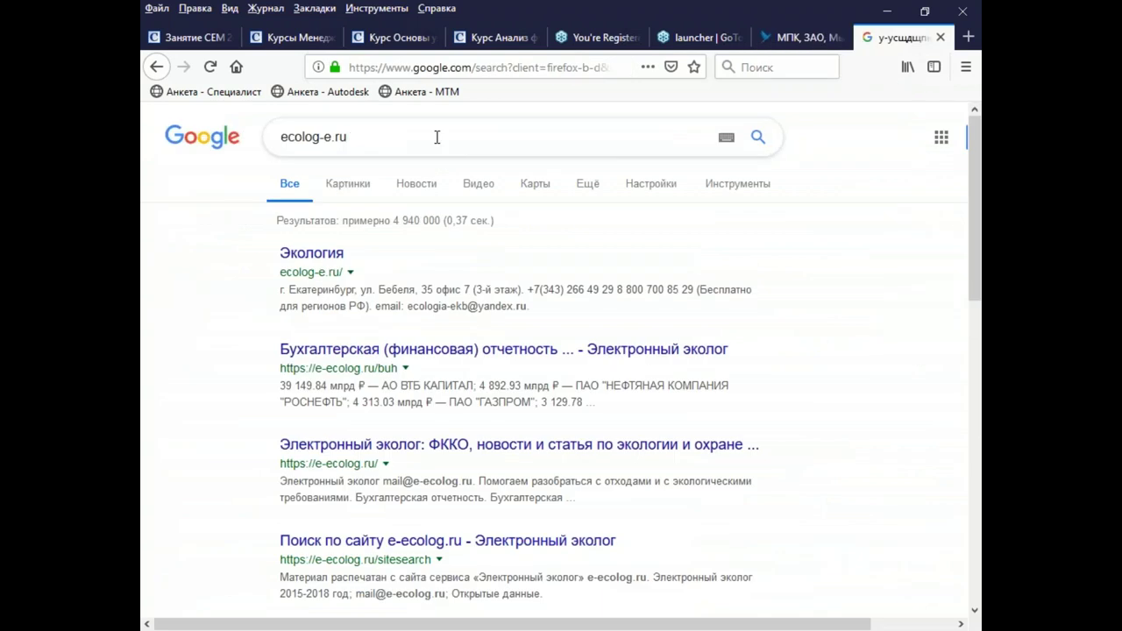
{"action": "left_click", "coordinate": [303, 276]}
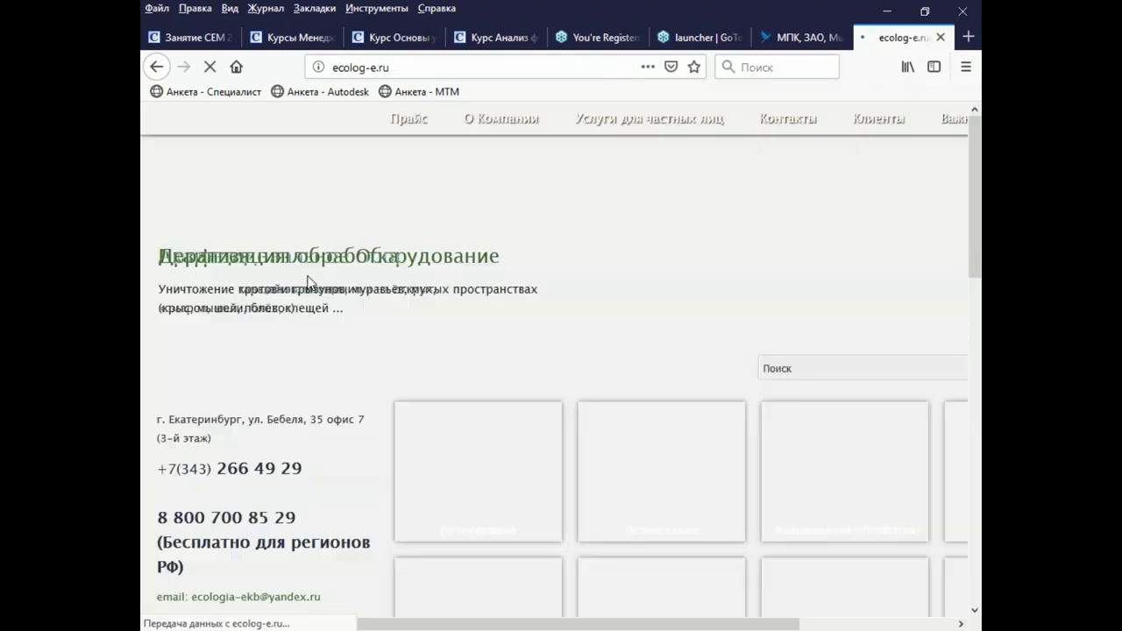
{"action": "left_click", "coordinate": [350, 67]}
{"action": "left_click", "coordinate": [351, 67]}
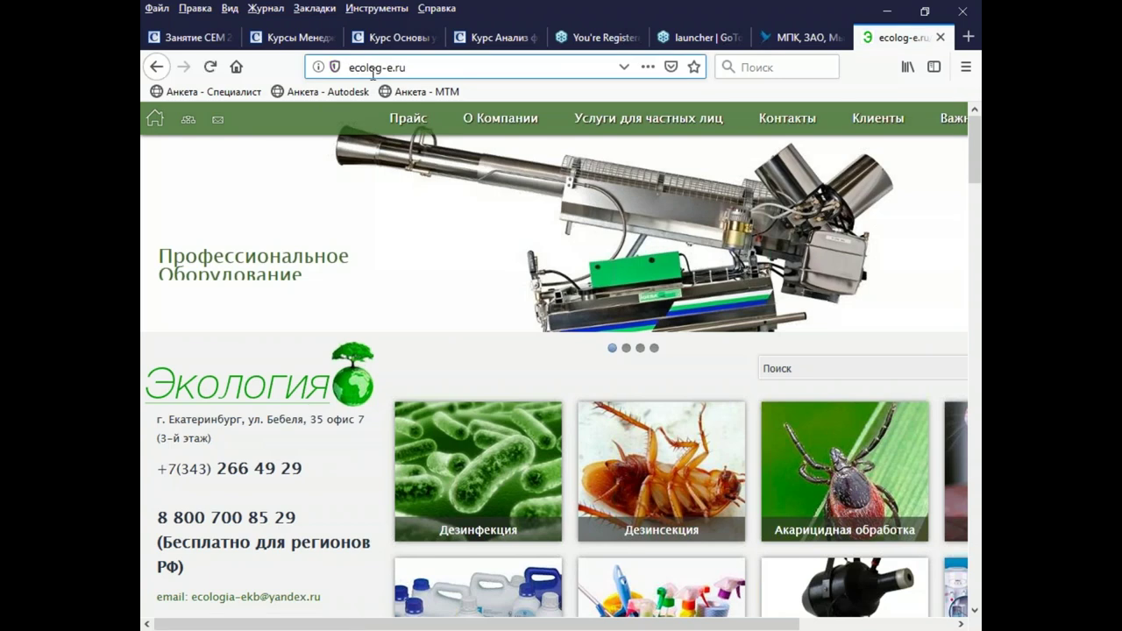
{"action": "type", "text": "у-усщдщп"}
{"action": "key", "text": "Delete"}
{"action": "key", "text": "Delete"}
{"action": "key", "text": "Delete"}
{"action": "key", "text": "Delete"}
{"action": "key", "text": "Delete"}
{"action": "key", "text": "Delete"}
{"action": "key", "text": "Delete"}
{"action": "key", "text": "Delete"}
{"action": "key", "text": "Return"}
Step: Go to e-ecolog.ru and open its search for company accounting statements
{"action": "left_click", "coordinate": [379, 70]}
{"action": "type", "text": "e-ecolog.ru"}
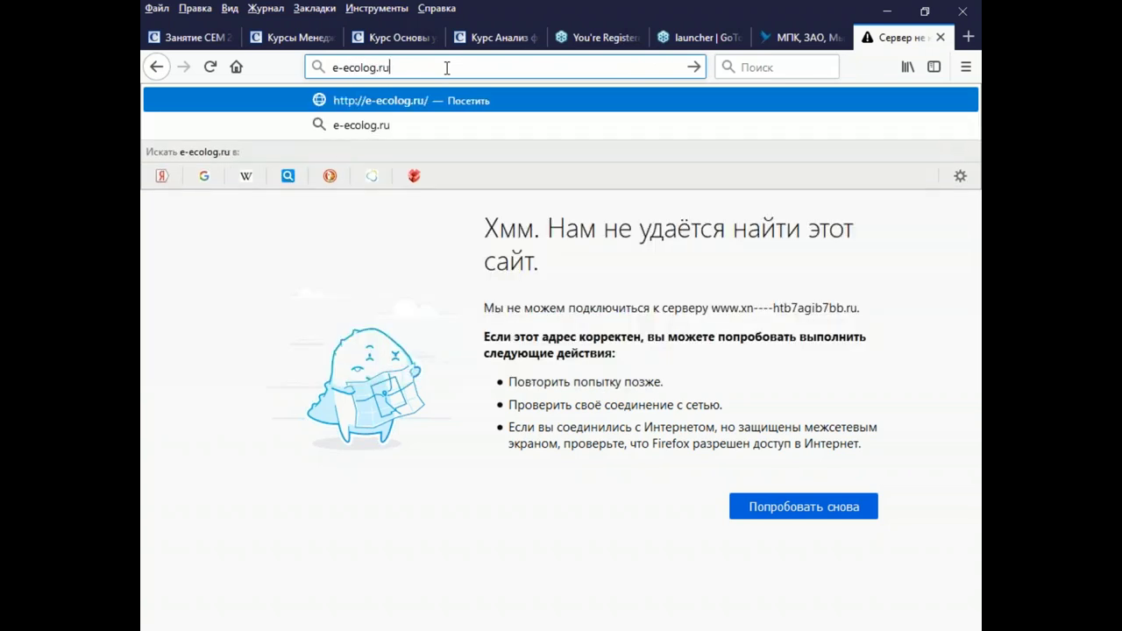
{"action": "key", "text": "Return"}
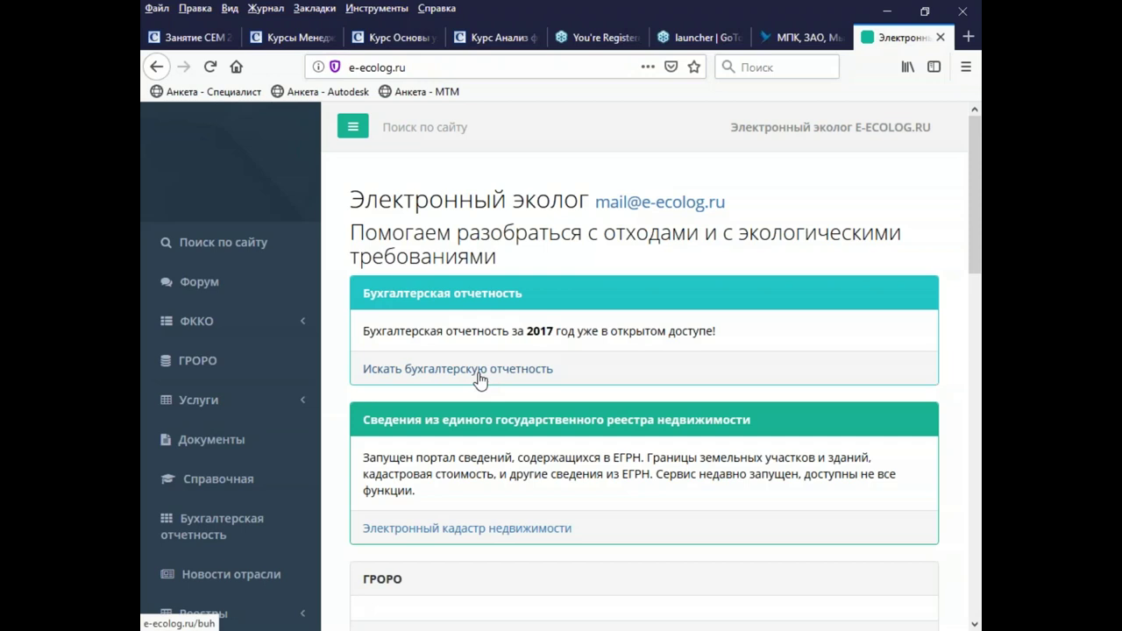
{"action": "left_click", "coordinate": [478, 373]}
Step: Search the accounting statements by the copied company ИНН
{"action": "left_click", "coordinate": [469, 366]}
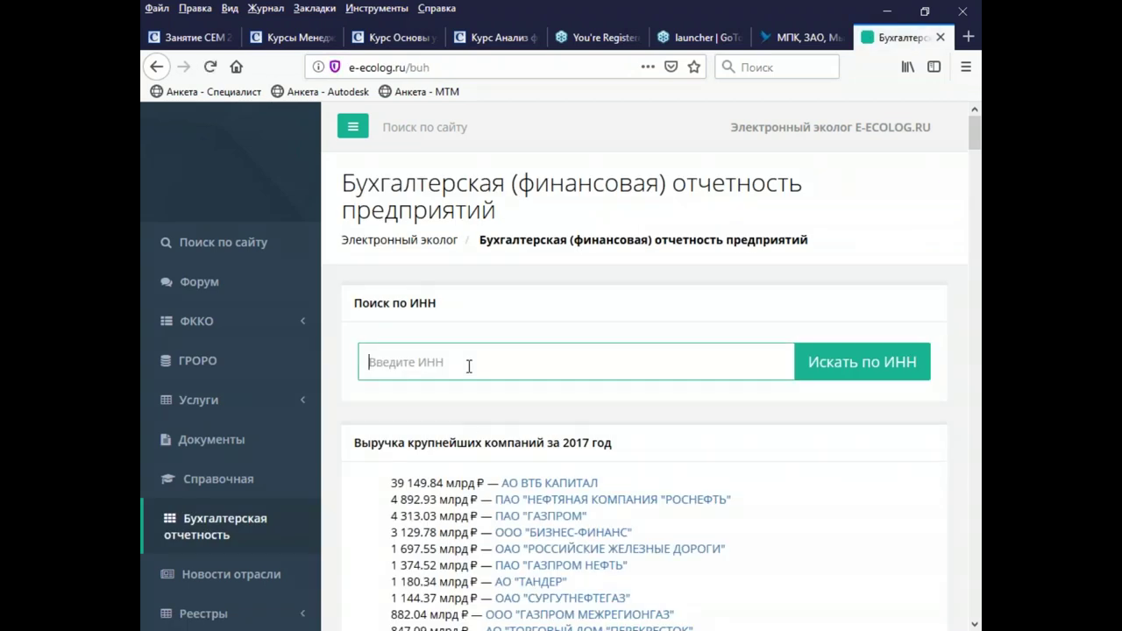
{"action": "key", "text": "ctrl+v"}
{"action": "key", "text": "Return"}
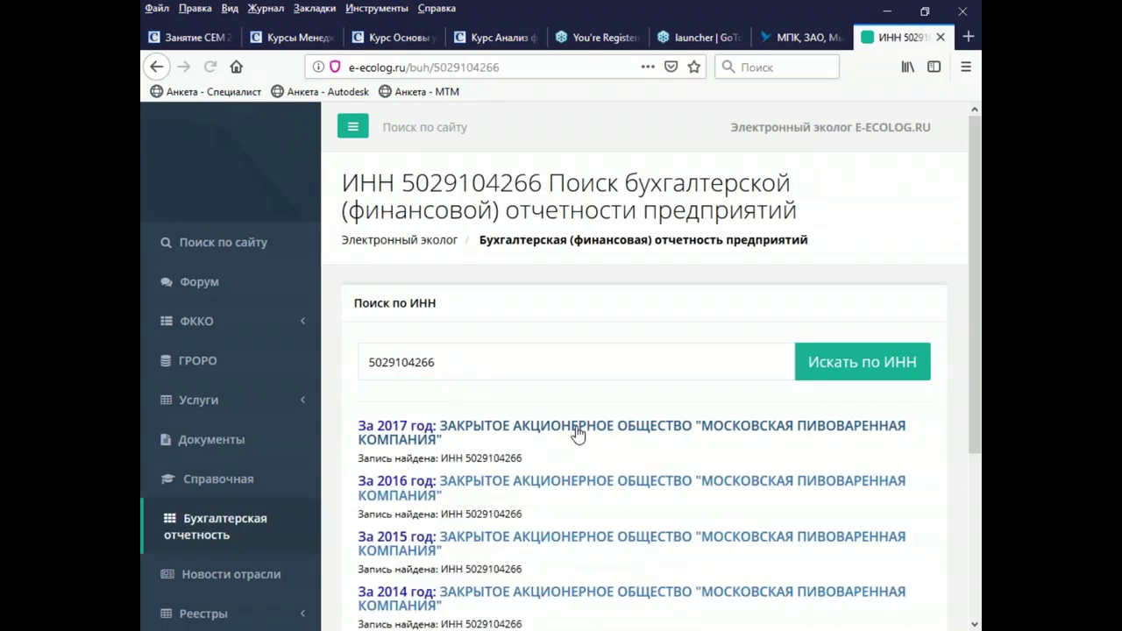
Step: Open the brewing company's 2017, 2016, 2015 and 2014 accounting statements in separate tabs and look over the 2017 statement
{"action": "right_click", "coordinate": [580, 428]}
{"action": "left_click", "coordinate": [624, 435]}
{"action": "right_click", "coordinate": [597, 488]}
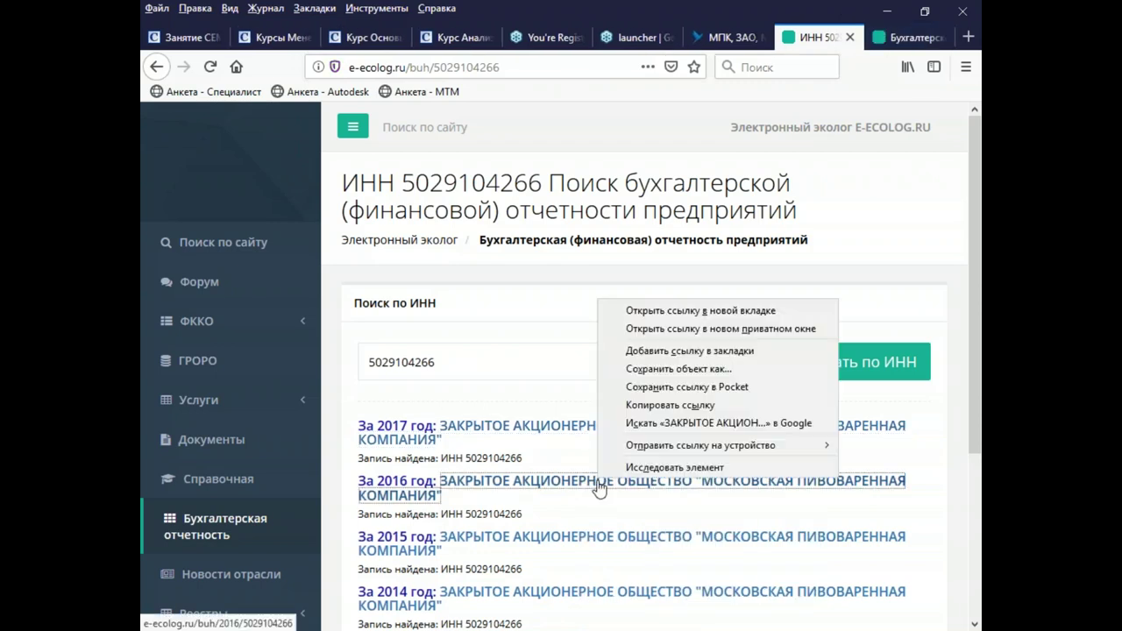
{"action": "left_click", "coordinate": [684, 315]}
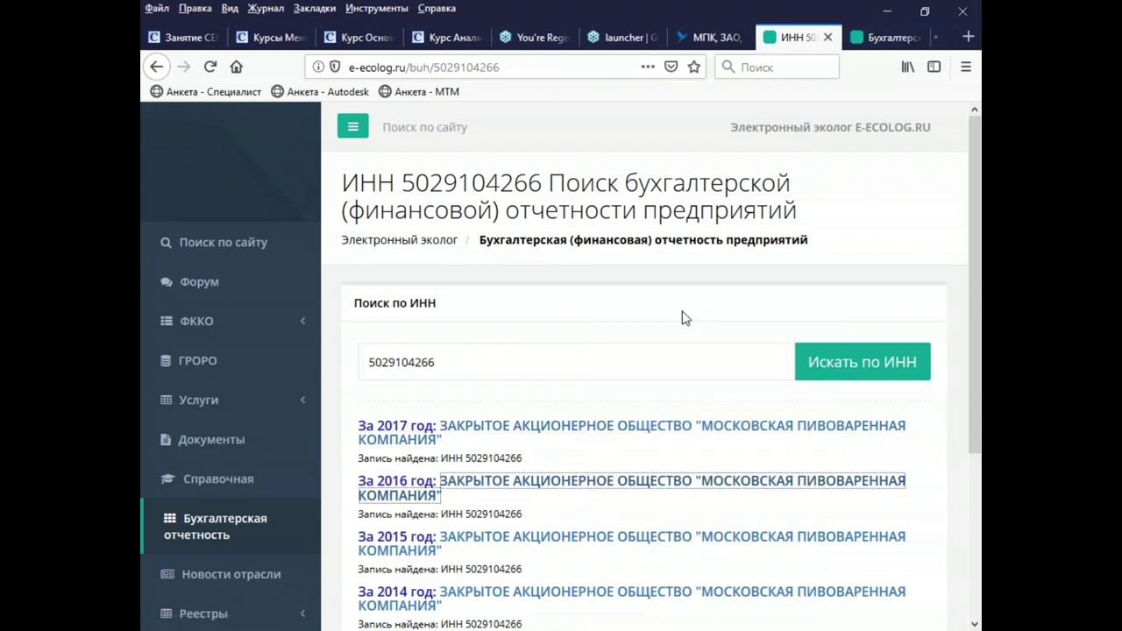
{"action": "right_click", "coordinate": [625, 539]}
{"action": "left_click", "coordinate": [684, 369]}
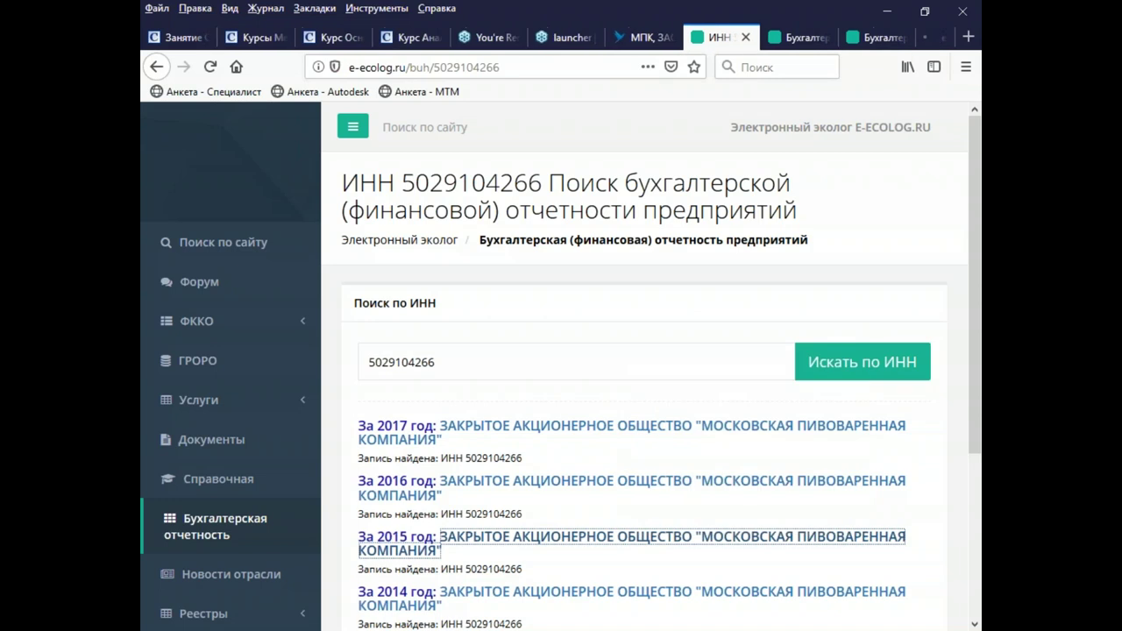
{"action": "right_click", "coordinate": [670, 593]}
{"action": "left_click", "coordinate": [692, 419]}
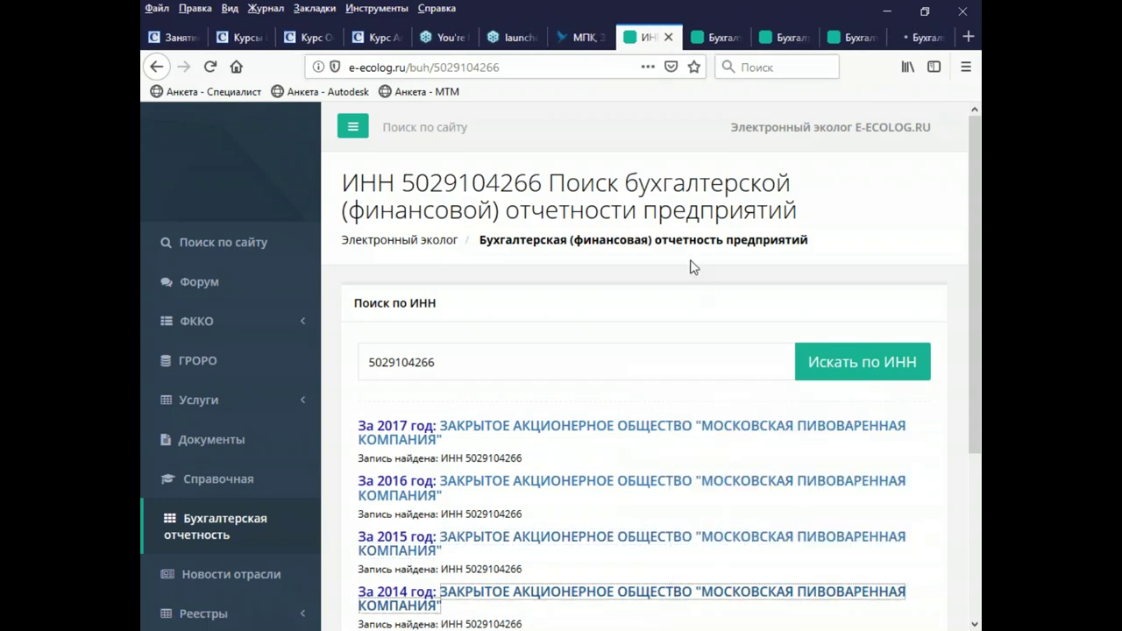
{"action": "left_click", "coordinate": [714, 37]}
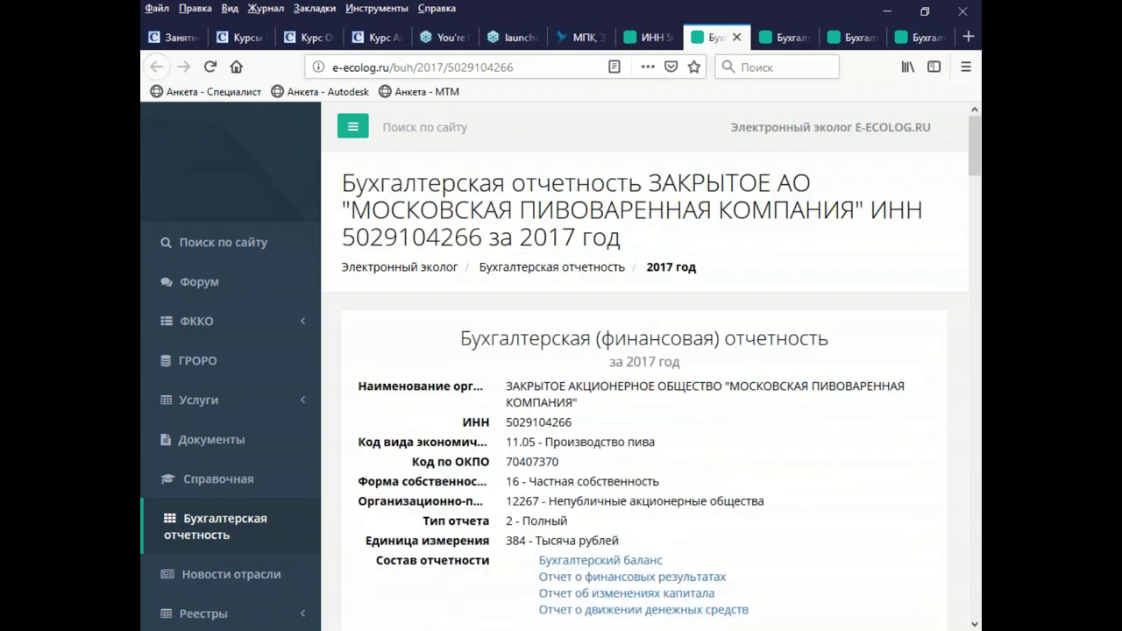
{"action": "scroll", "coordinate": [681, 371], "scroll_direction": "down", "scroll_amount": 10}
{"action": "scroll", "coordinate": [676, 351], "scroll_direction": "up", "scroll_amount": 10}
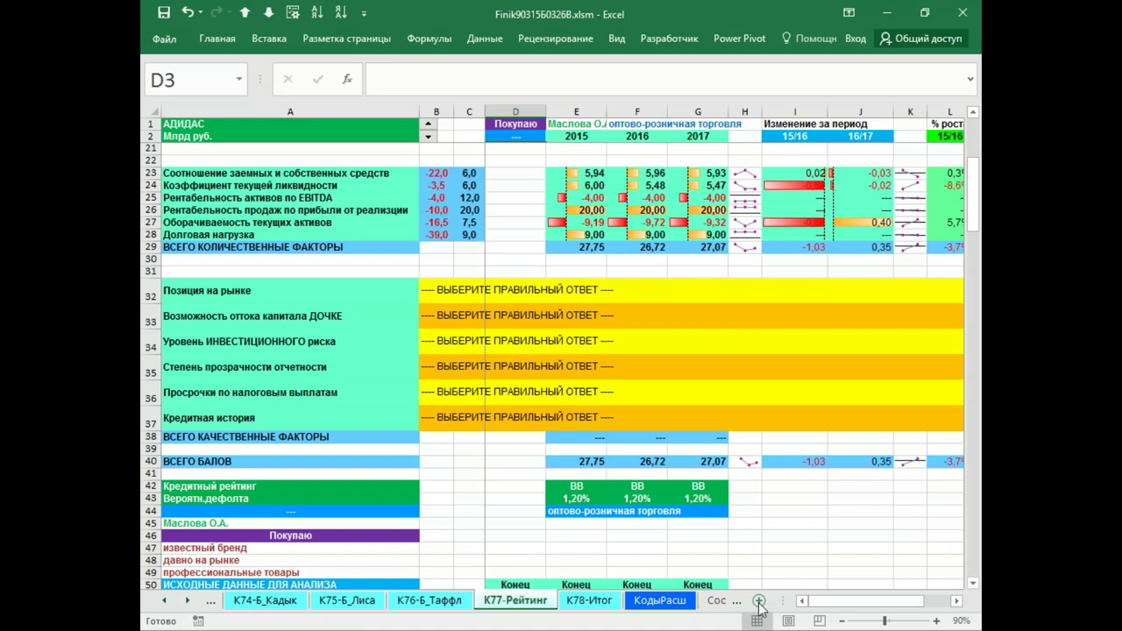
Step: In the Finik90315Б0326В.xlsm workbook in Excel, add four blank sheets after К77-Рейтинг and go to the first one, Лист3
{"action": "left_click", "coordinate": [759, 601]}
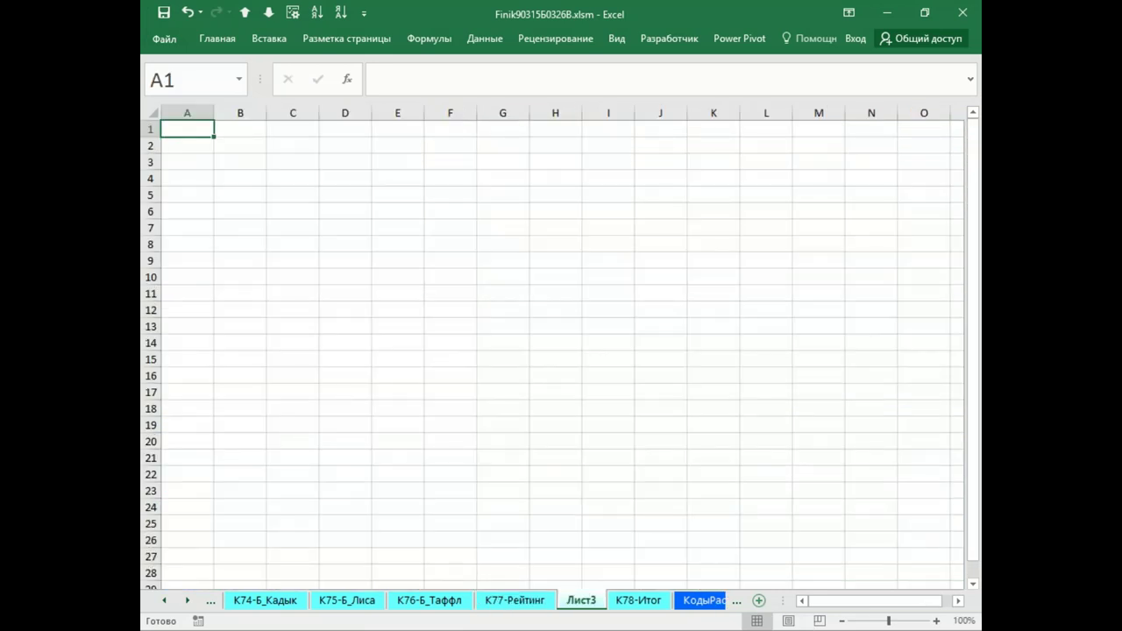
{"action": "left_click", "coordinate": [758, 601]}
{"action": "left_click", "coordinate": [759, 601]}
{"action": "left_click", "coordinate": [758, 601]}
{"action": "left_click", "coordinate": [428, 601]}
{"action": "left_click", "coordinate": [495, 602]}
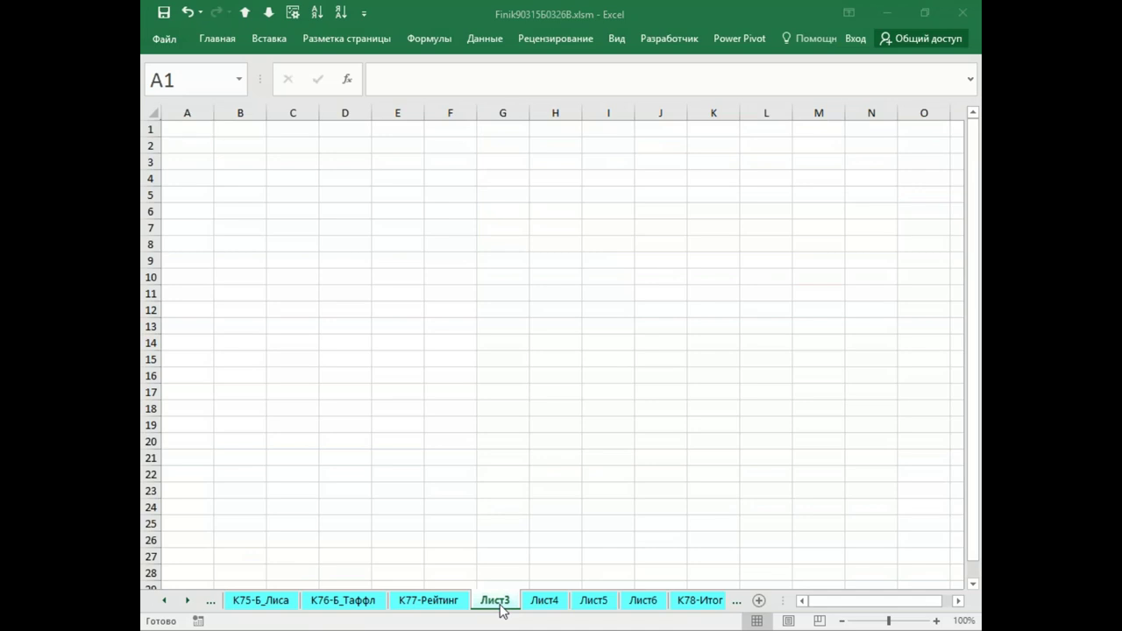
Step: Copy the full 2017 accounting statement from e-ecolog.ru in the browser and paste it into Лист3 of the Excel workbook
{"action": "key", "text": "alt+Tab"}
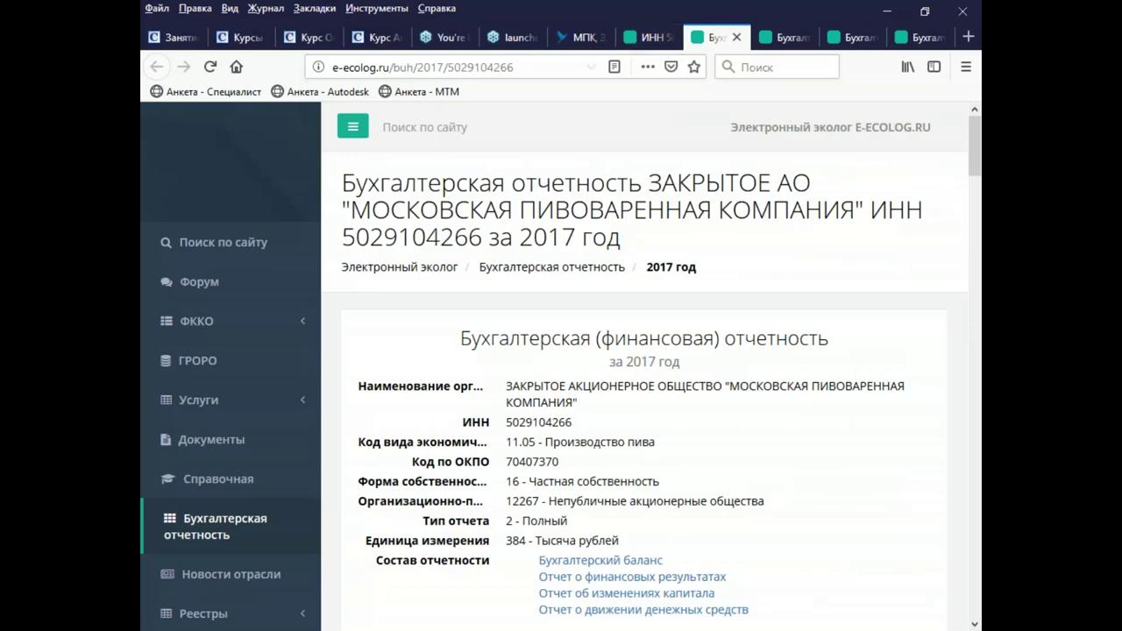
{"action": "left_click_drag", "start_coordinate": [344, 182], "coordinate": [469, 627]}
{"action": "left_click_drag", "start_coordinate": [976, 172], "coordinate": [960, 589]}
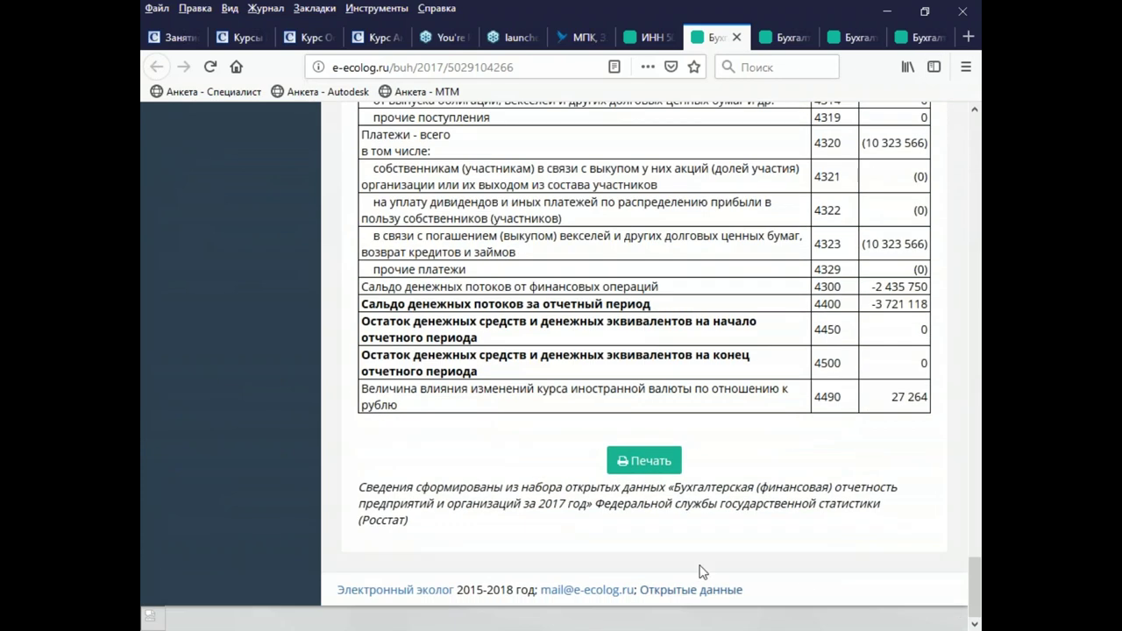
{"action": "left_click", "coordinate": [572, 488], "text": "shift"}
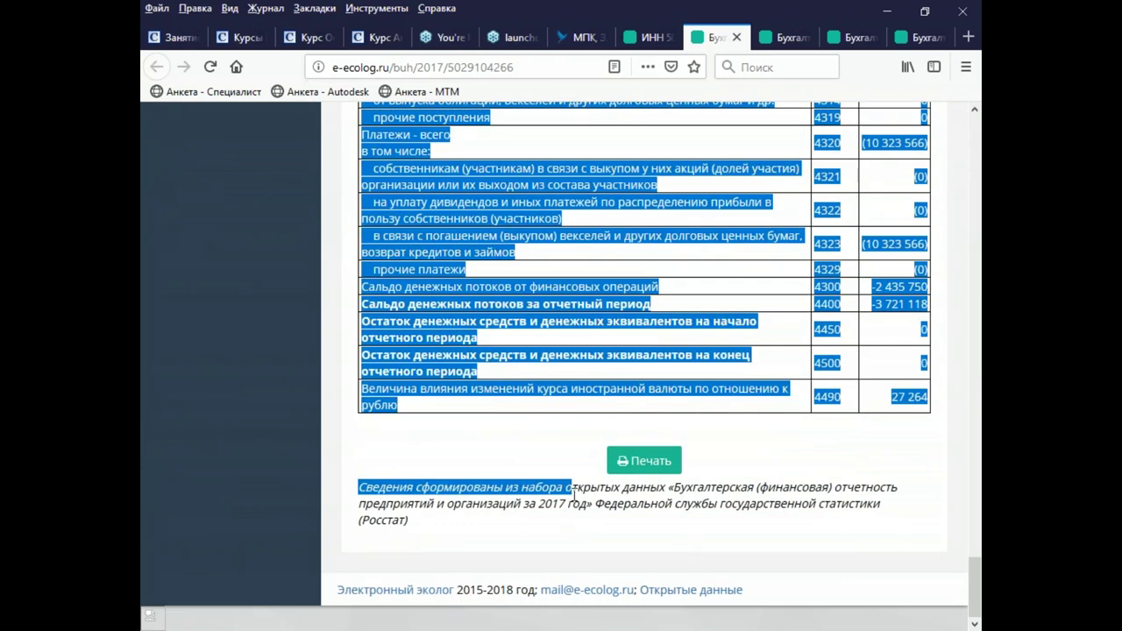
{"action": "key", "text": "alt+Tab"}
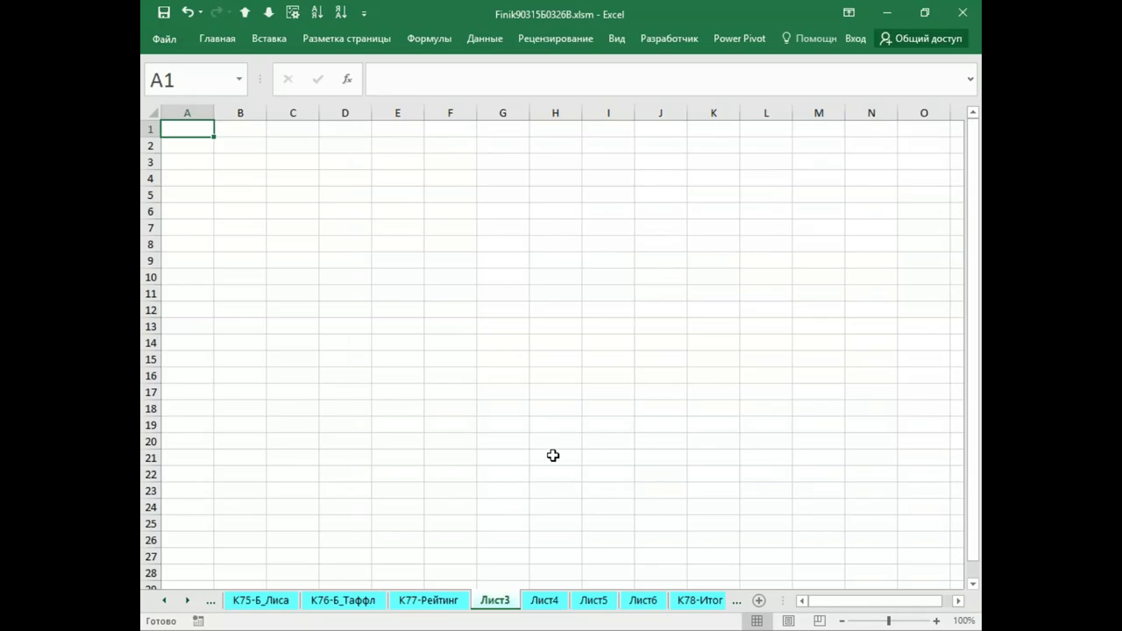
{"action": "key", "text": "ctrl+v"}
Step: Copy the full 2016 accounting statement from the browser and paste it into Лист4 of the Excel workbook
{"action": "left_click", "coordinate": [549, 600]}
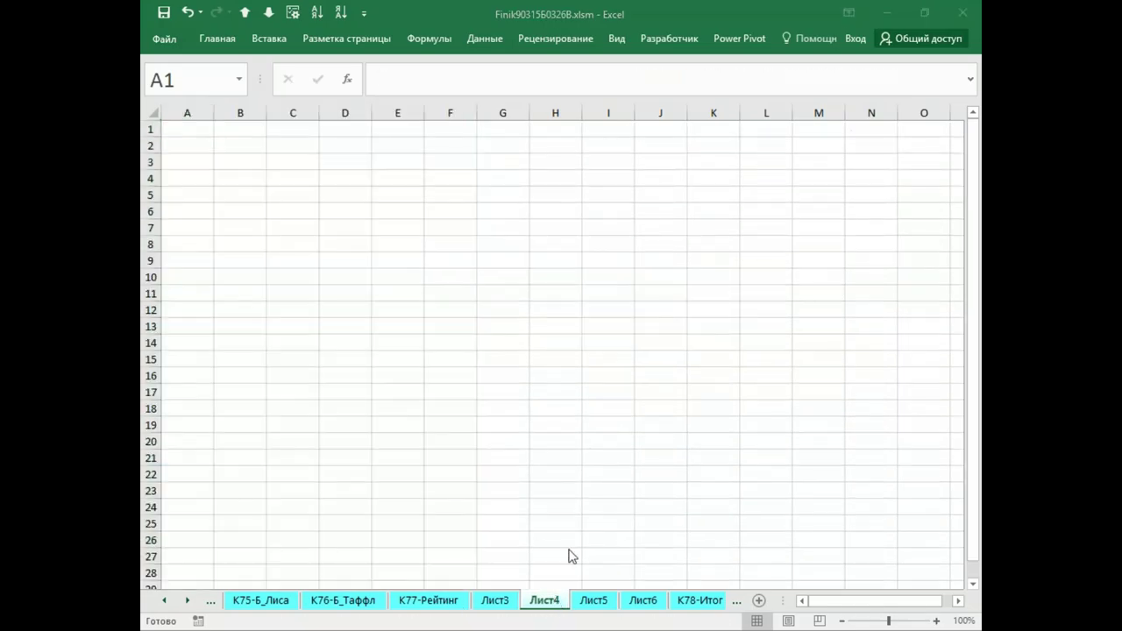
{"action": "key", "text": "alt+Tab"}
{"action": "left_click", "coordinate": [783, 38]}
{"action": "left_click_drag", "start_coordinate": [347, 183], "coordinate": [407, 442]}
{"action": "scroll", "coordinate": [408, 442], "scroll_direction": "down", "scroll_amount": 10}
{"action": "left_click_drag", "start_coordinate": [972, 215], "coordinate": [964, 596]}
{"action": "left_click", "coordinate": [622, 488], "text": "shift"}
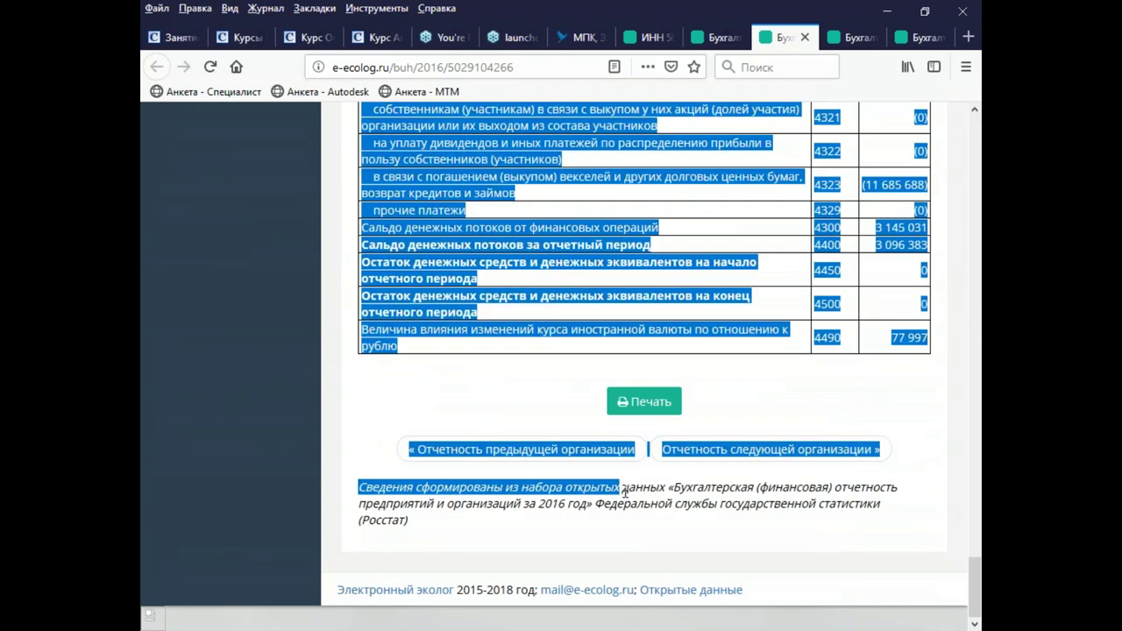
{"action": "key", "text": "alt+Tab"}
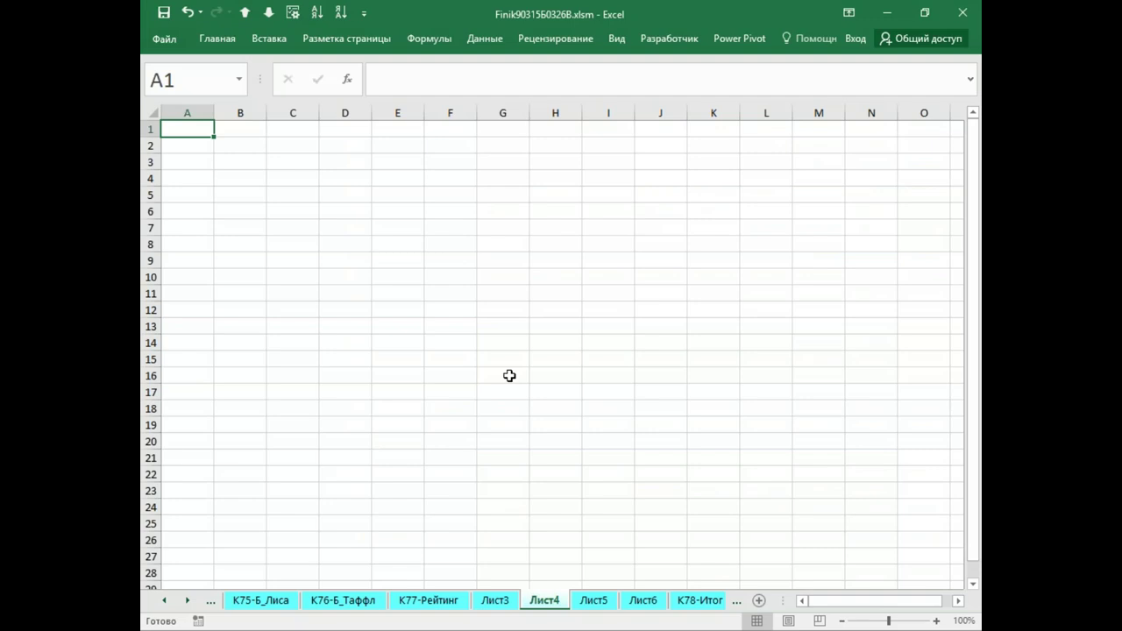
{"action": "key", "text": "ctrl+v"}
Step: Copy the 2015 accounting statement from the browser and paste it into Лист5 of the Excel workbook
{"action": "key", "text": "alt+Tab"}
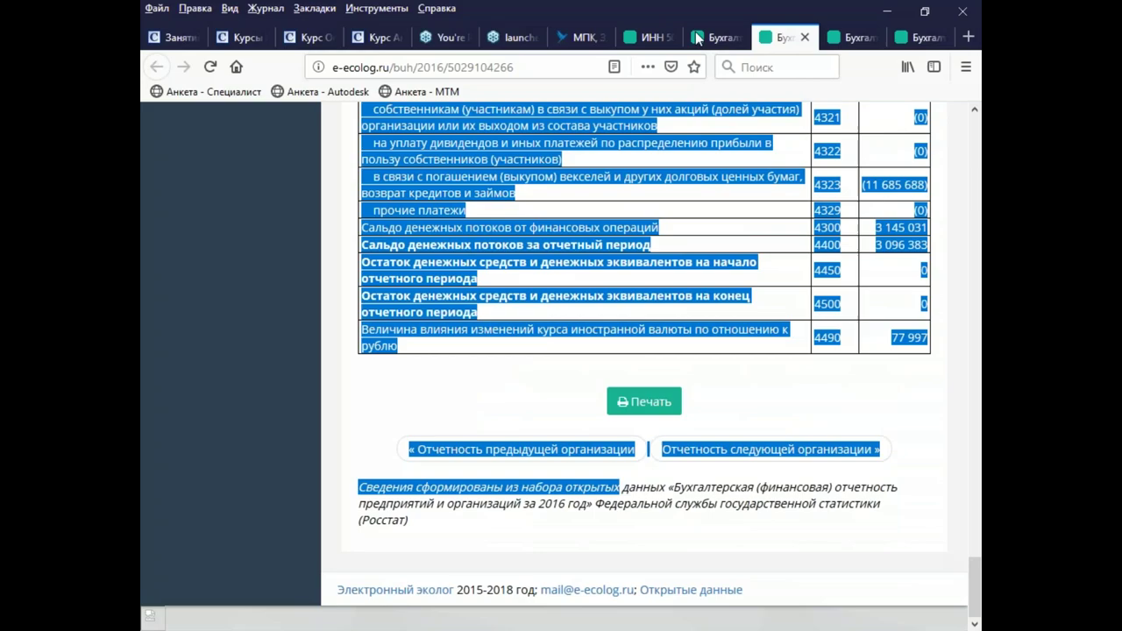
{"action": "left_click", "coordinate": [862, 40]}
{"action": "key", "text": "ctrl+a"}
{"action": "key", "text": "ctrl+c"}
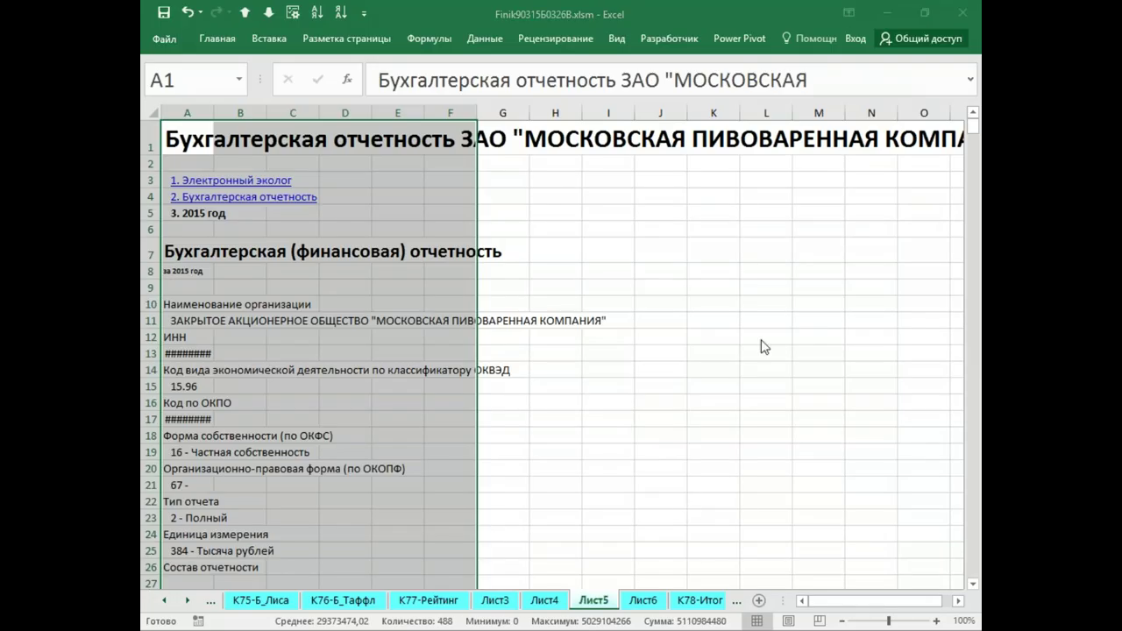
Step: Copy the full 2014 accounting statement from the browser and paste it into Лист6 of the Excel workbook
{"action": "key", "text": "alt+Tab"}
{"action": "left_click", "coordinate": [918, 40]}
{"action": "left_click_drag", "start_coordinate": [351, 187], "coordinate": [402, 373]}
{"action": "left_click_drag", "start_coordinate": [975, 123], "coordinate": [928, 624]}
{"action": "left_click", "coordinate": [786, 505], "text": "shift"}
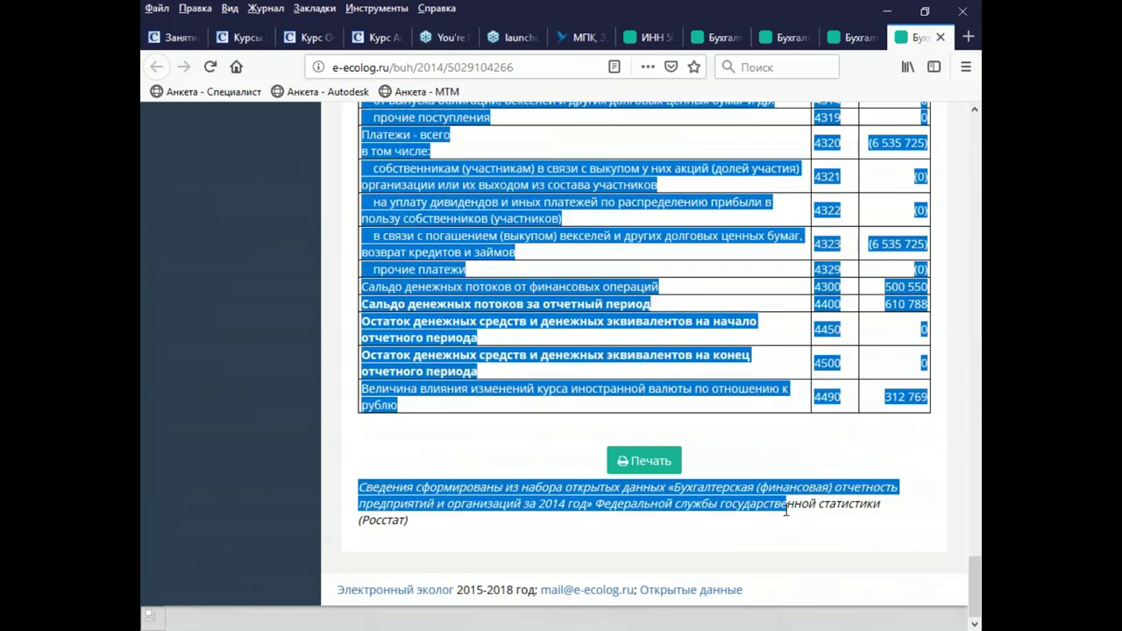
{"action": "key", "text": "alt+Tab"}
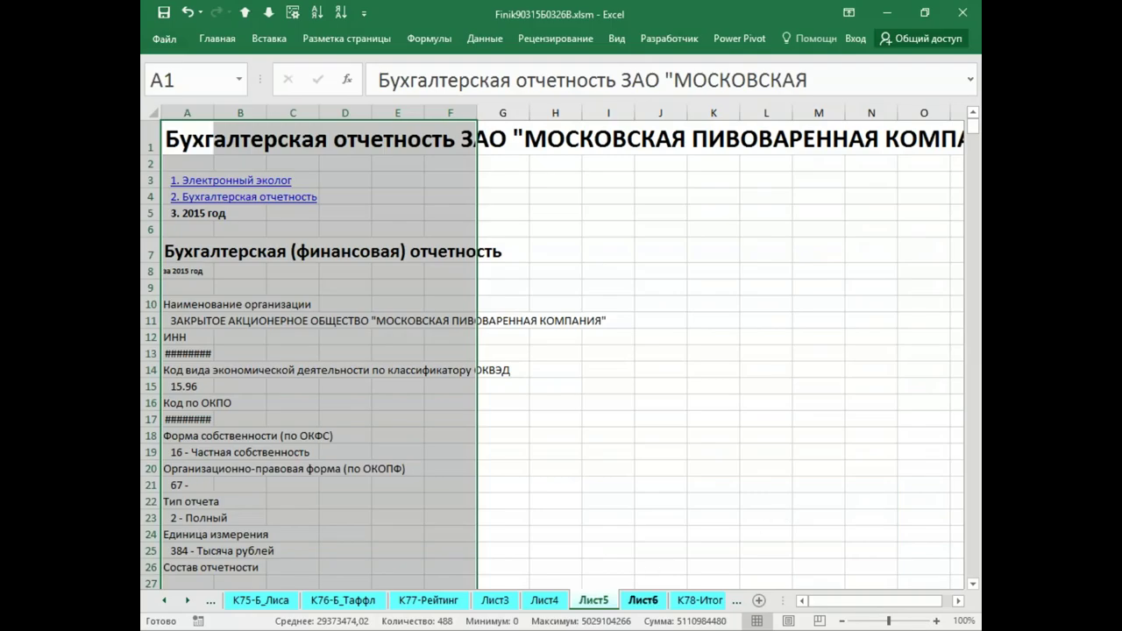
{"action": "left_click", "coordinate": [649, 600]}
{"action": "key", "text": "ctrl+v"}
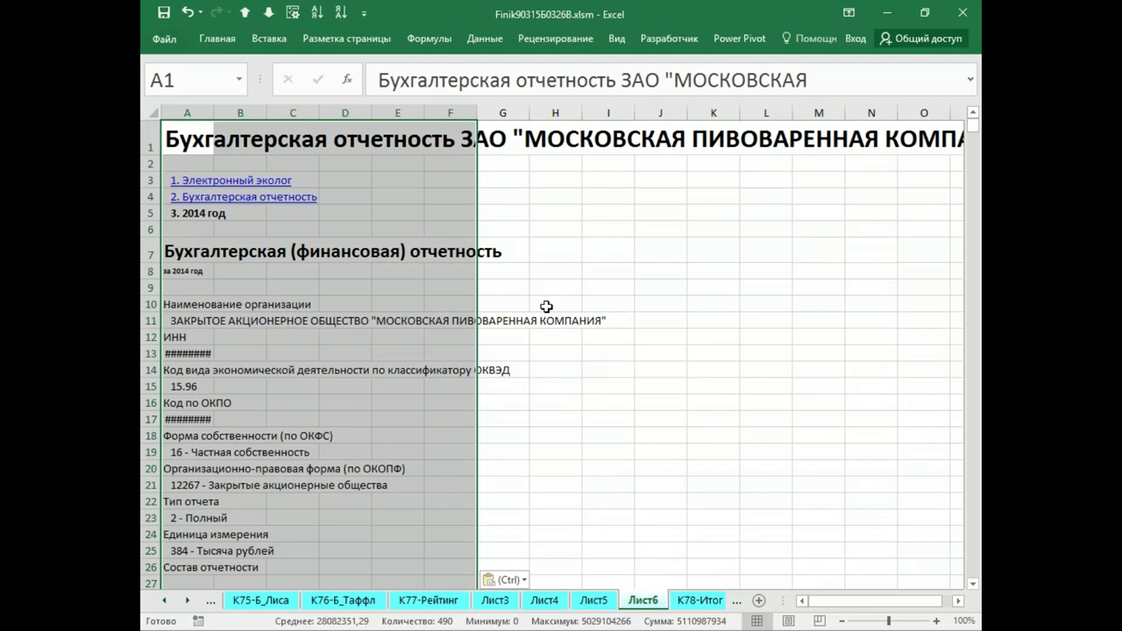
Step: Run the СоздатьБаланс macro on Лист6 and look over the balance sheet generated for 2014
{"action": "key", "text": "alt+F8"}
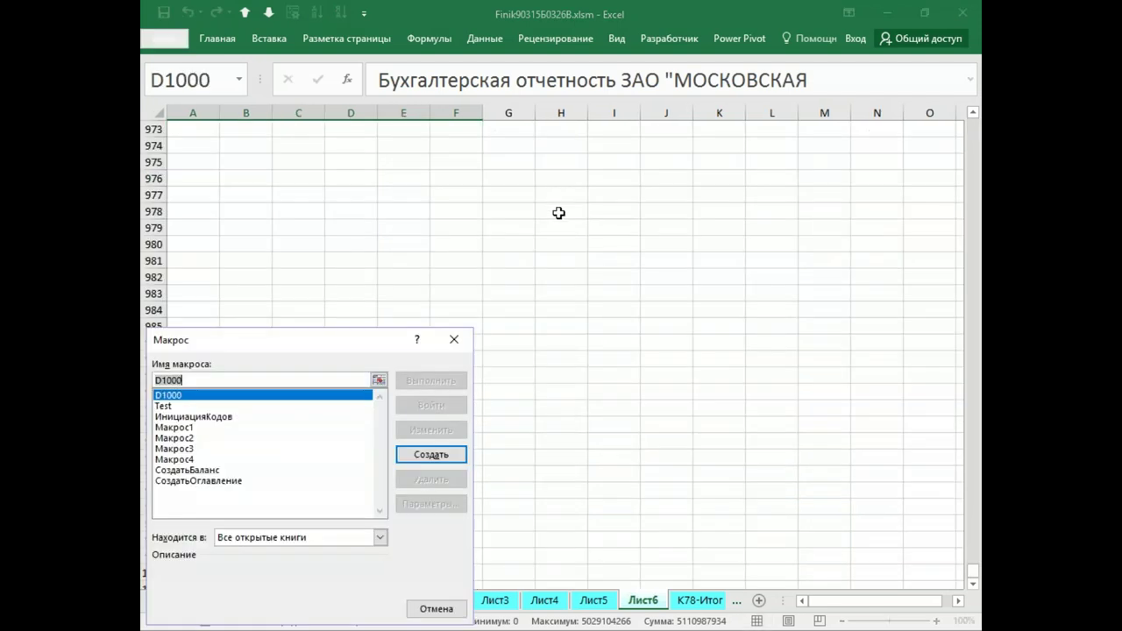
{"action": "left_click", "coordinate": [216, 469]}
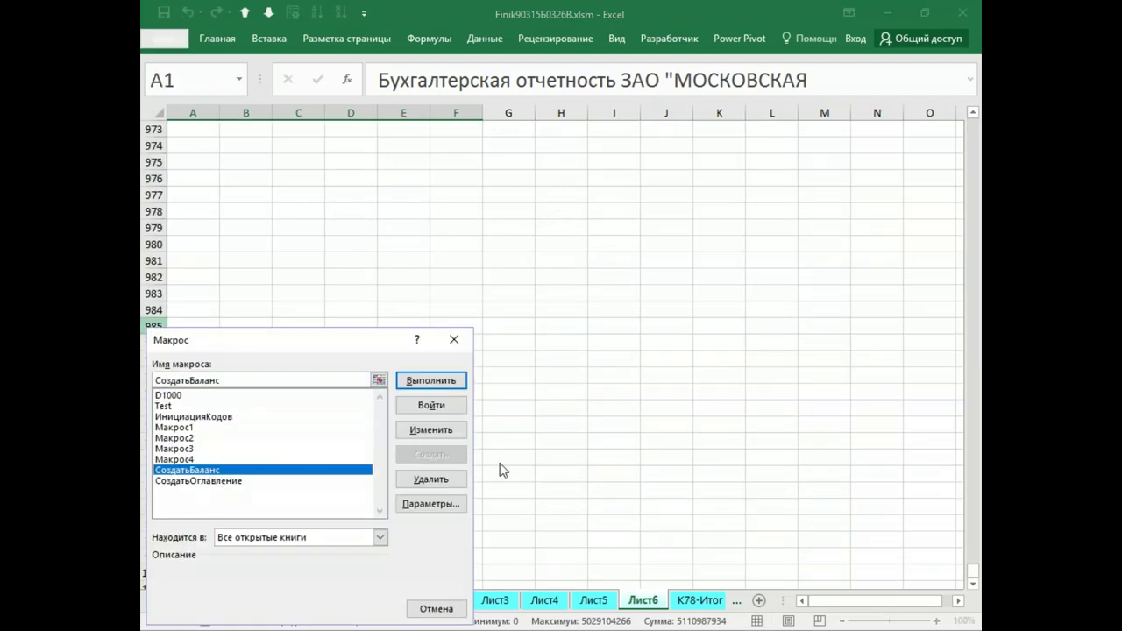
{"action": "left_click", "coordinate": [446, 381]}
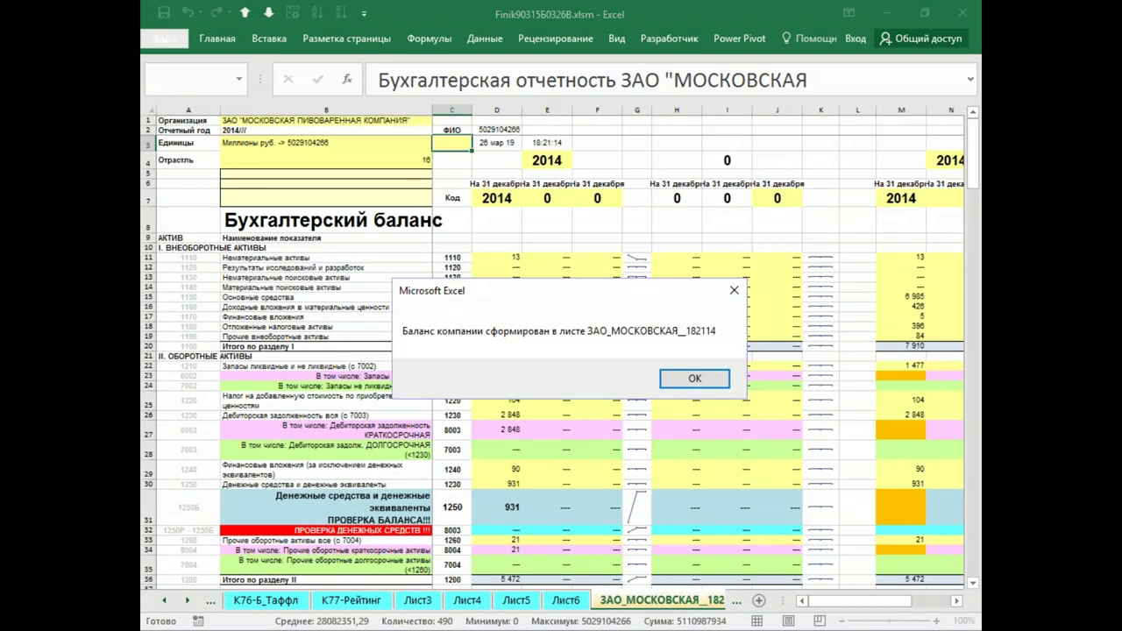
{"action": "left_click", "coordinate": [689, 379]}
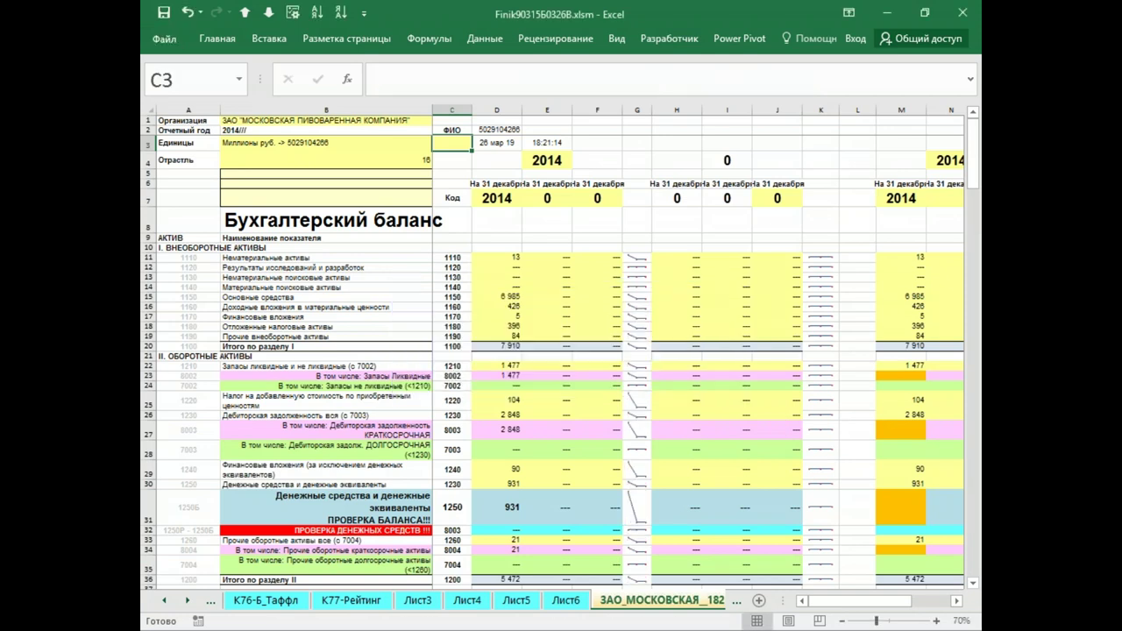
{"action": "left_click", "coordinate": [593, 386]}
{"action": "scroll", "coordinate": [612, 380], "scroll_direction": "down", "scroll_amount": 6}
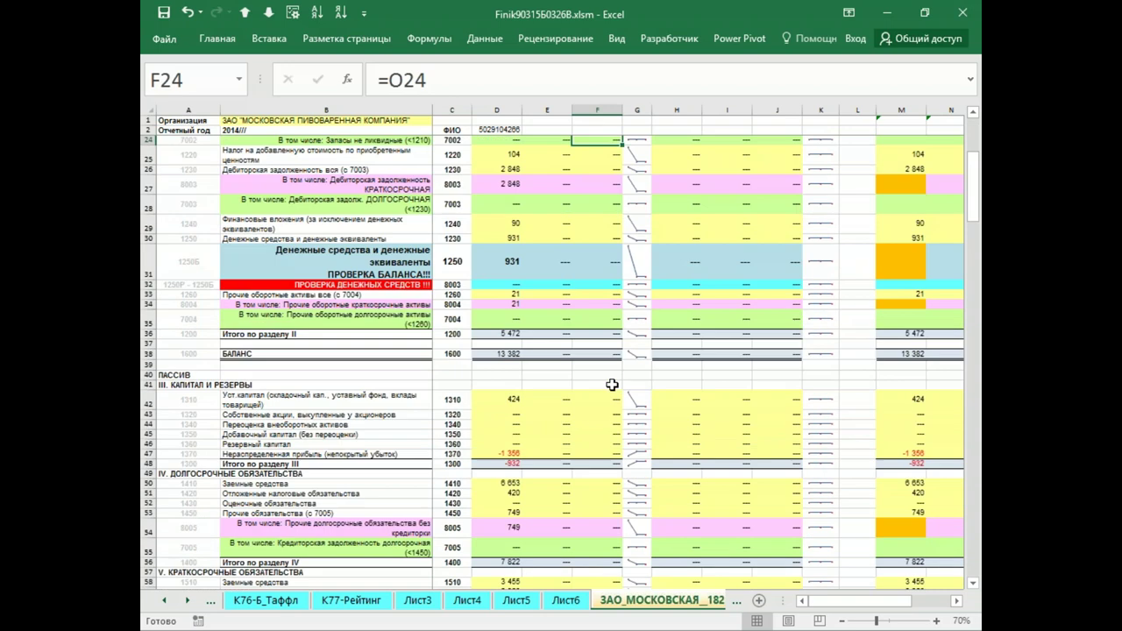
{"action": "scroll", "coordinate": [612, 384], "scroll_direction": "up", "scroll_amount": 6}
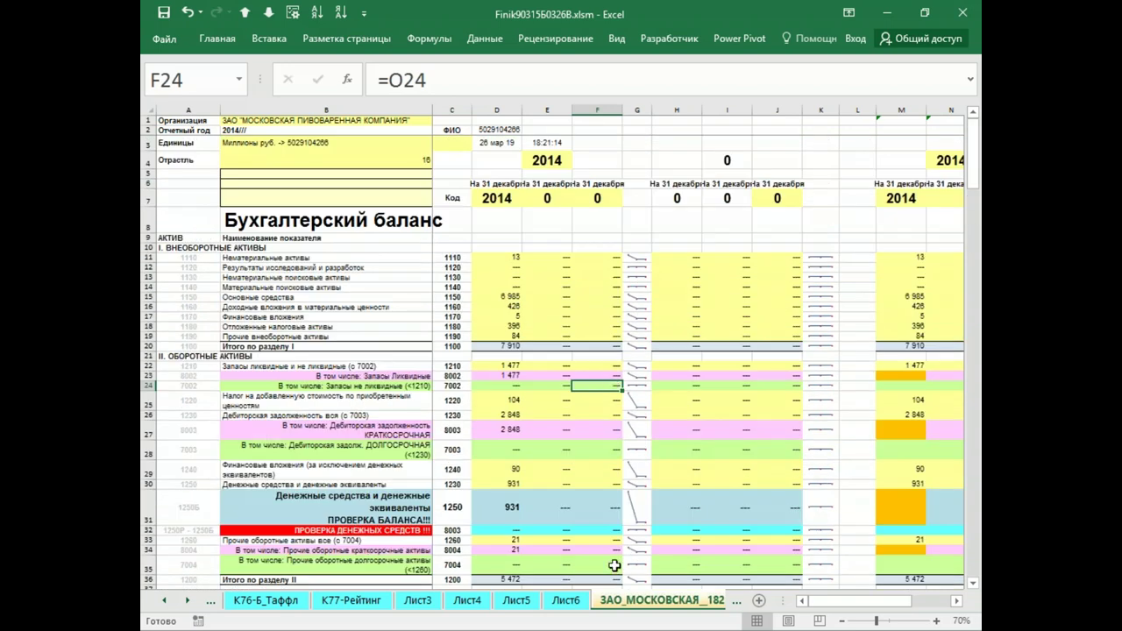
Step: Run the СоздатьБаланс macro on the grouped sheets Лист3 to Лист6 and rename the generated balance sheet ПИВО
{"action": "left_click", "coordinate": [418, 600]}
{"action": "left_click", "coordinate": [517, 600], "text": "shift"}
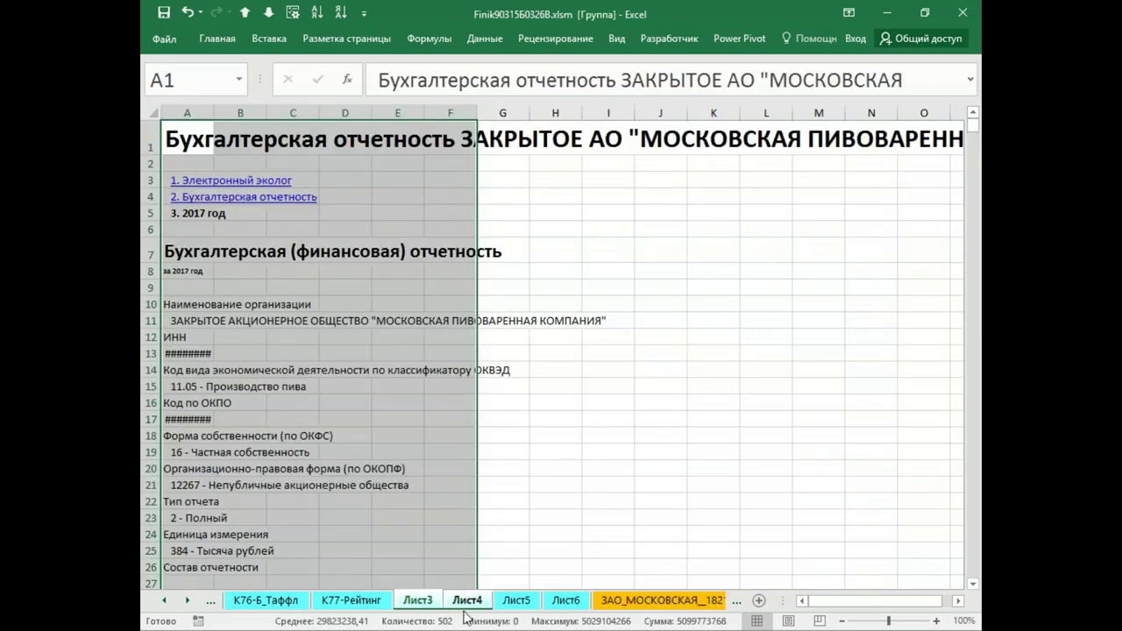
{"action": "left_click", "coordinate": [583, 601], "text": "shift"}
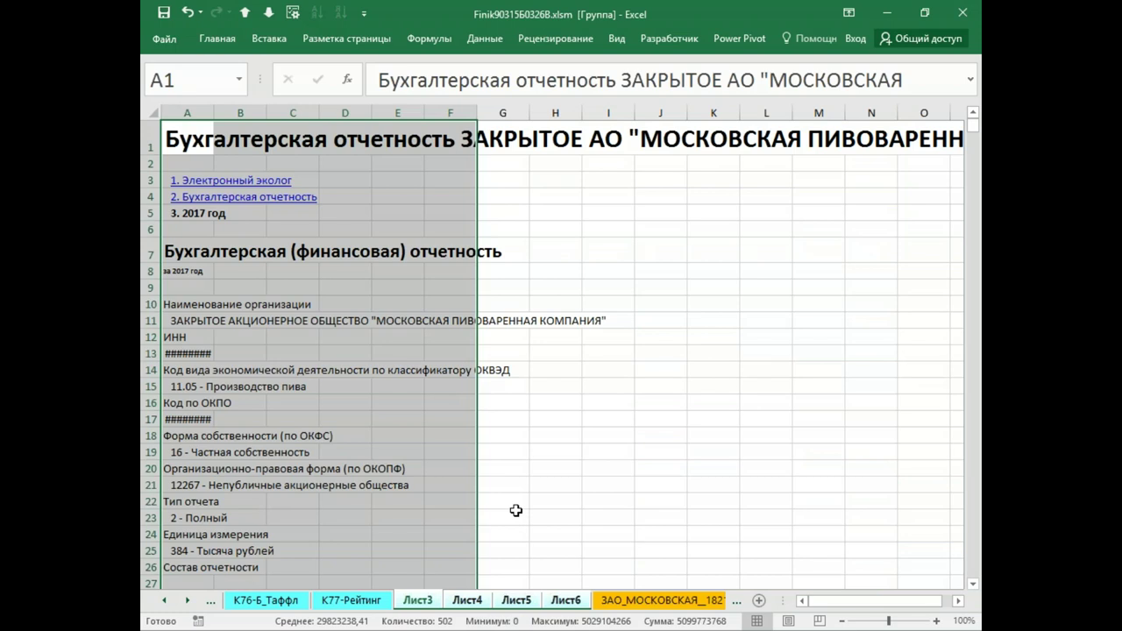
{"action": "key", "text": "alt+F8"}
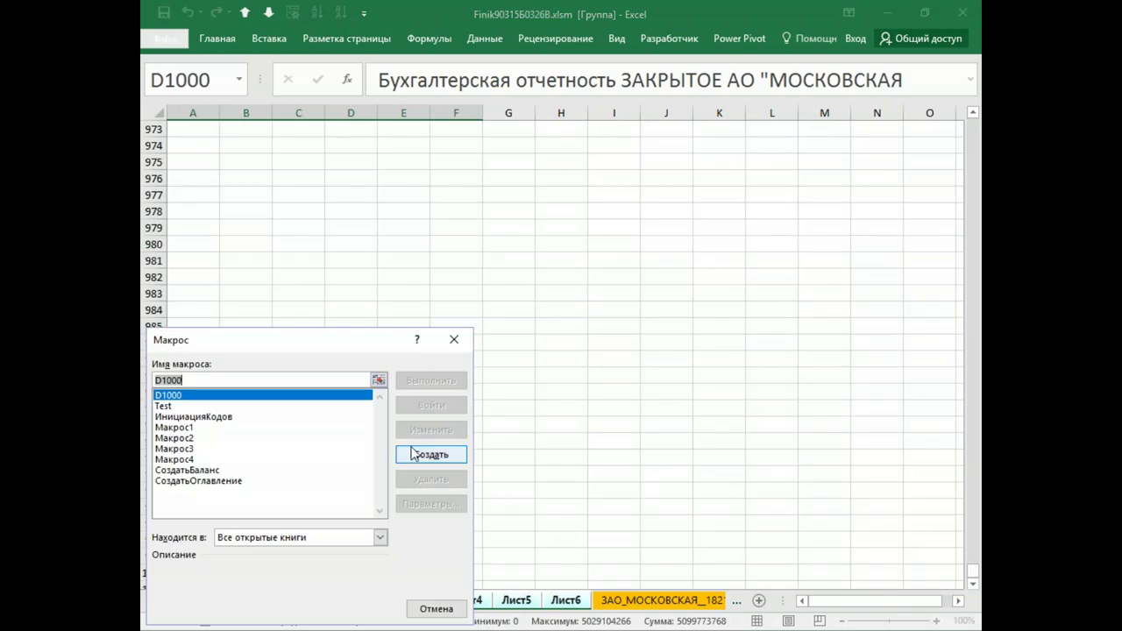
{"action": "left_click", "coordinate": [203, 471]}
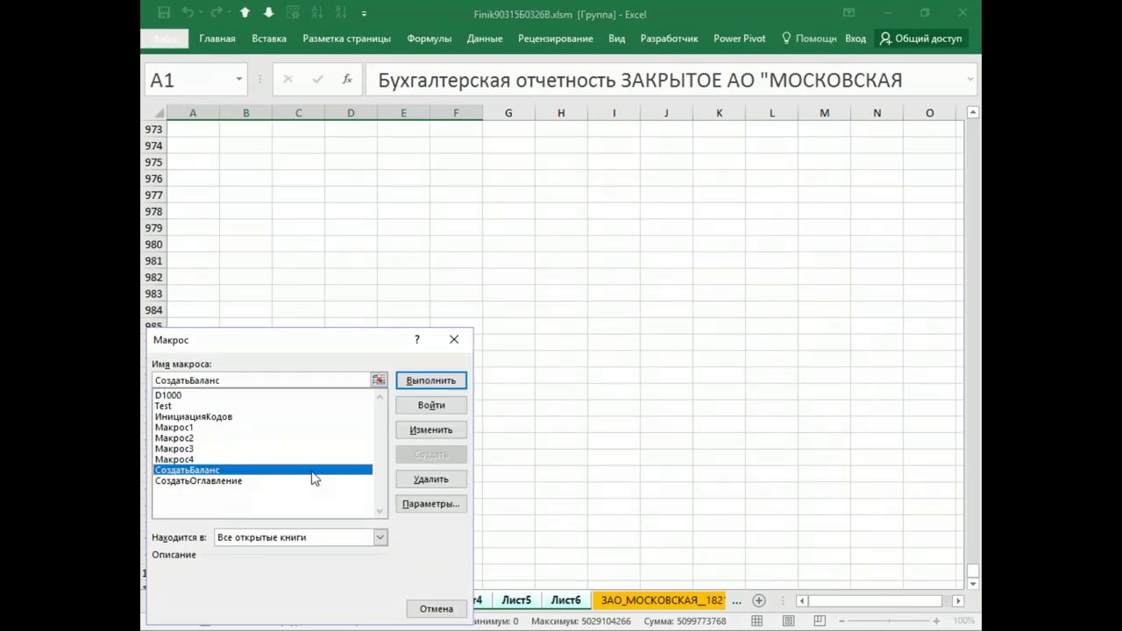
{"action": "left_click", "coordinate": [431, 380]}
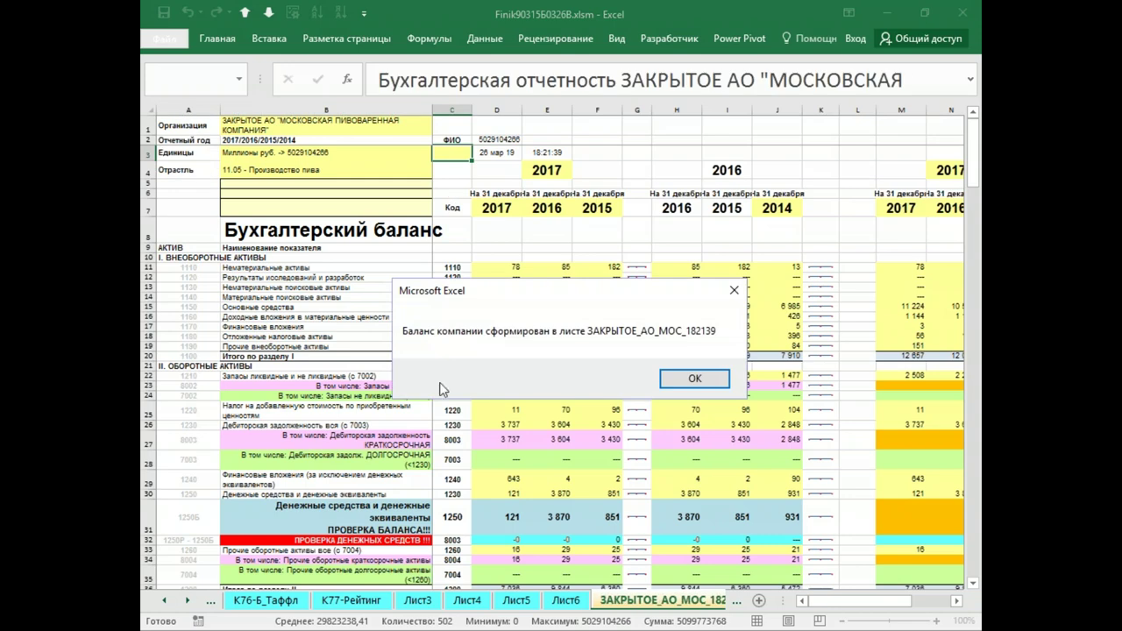
{"action": "left_click", "coordinate": [666, 379]}
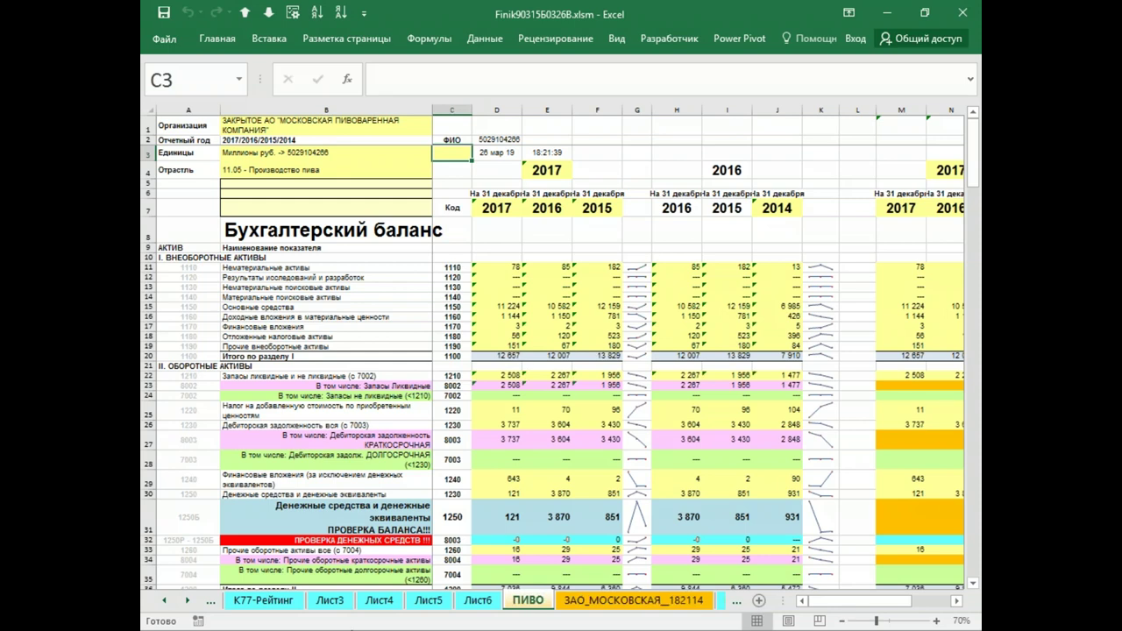
Step: Add ПИВО as a new company in cell A20 of the table on the СписокКомпаний sheet
{"action": "left_click", "coordinate": [165, 601]}
{"action": "left_click", "coordinate": [167, 602]}
{"action": "left_click", "coordinate": [167, 603]}
{"action": "left_click", "coordinate": [166, 603]}
{"action": "left_click", "coordinate": [167, 603]}
{"action": "left_click", "coordinate": [166, 602]}
{"action": "left_click", "coordinate": [167, 602]}
{"action": "left_click", "coordinate": [602, 601]}
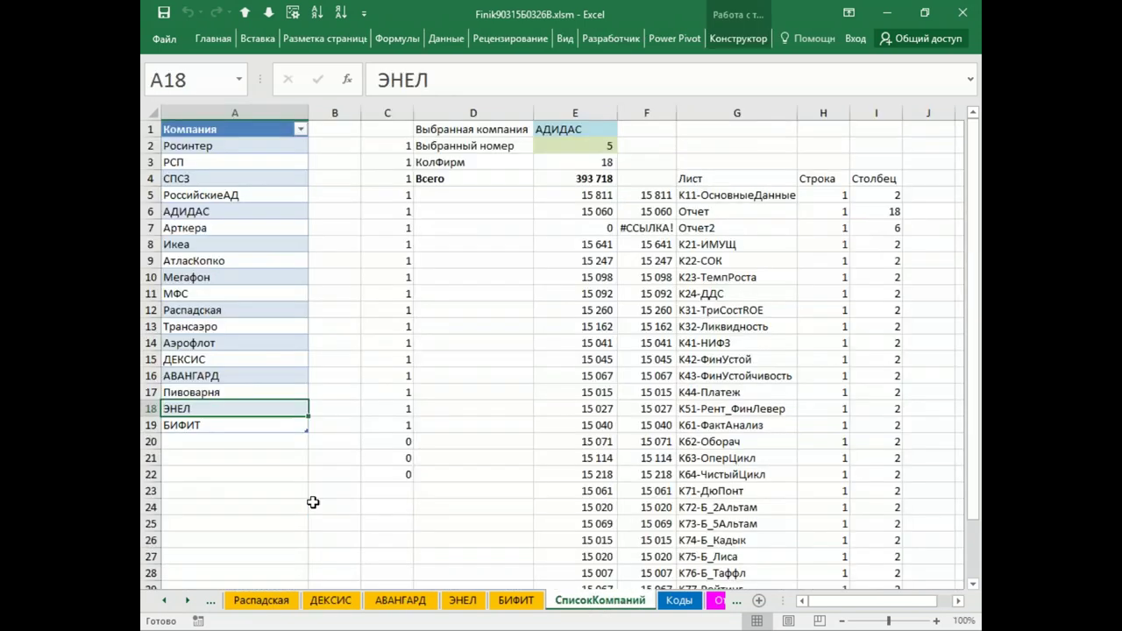
{"action": "left_click", "coordinate": [233, 441]}
{"action": "type", "text": "ПИВО"}
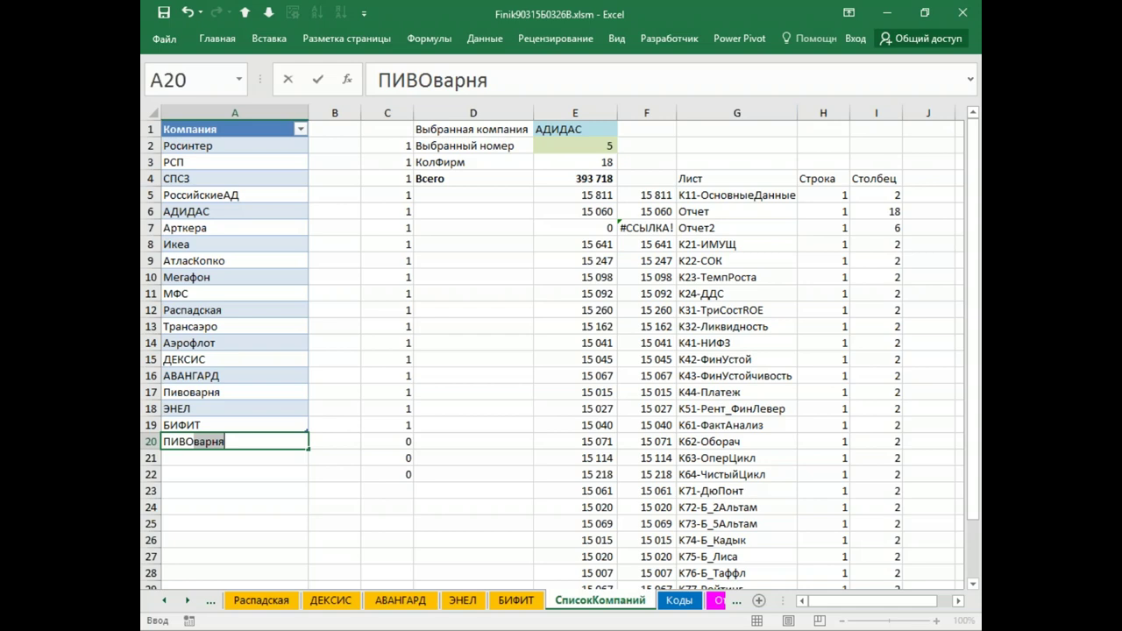
{"action": "key", "text": "Delete"}
{"action": "key", "text": "Return"}
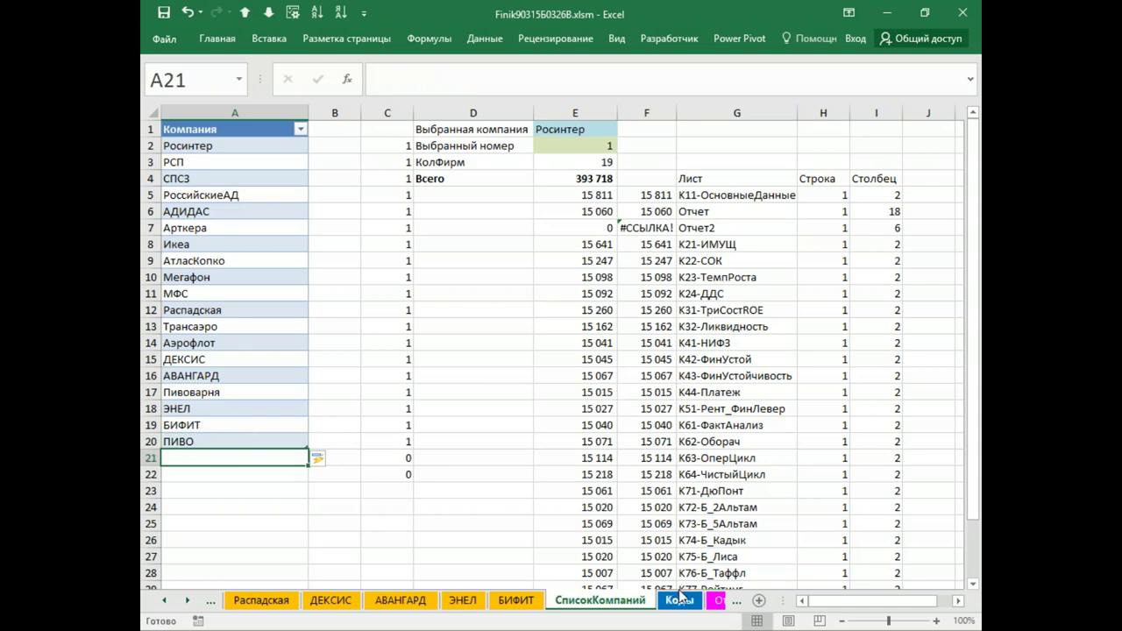
Step: Open the К11-ОсновныеДанные sheet and step the analysed company forward from Росинтер to Мегафон
{"action": "left_click", "coordinate": [716, 601]}
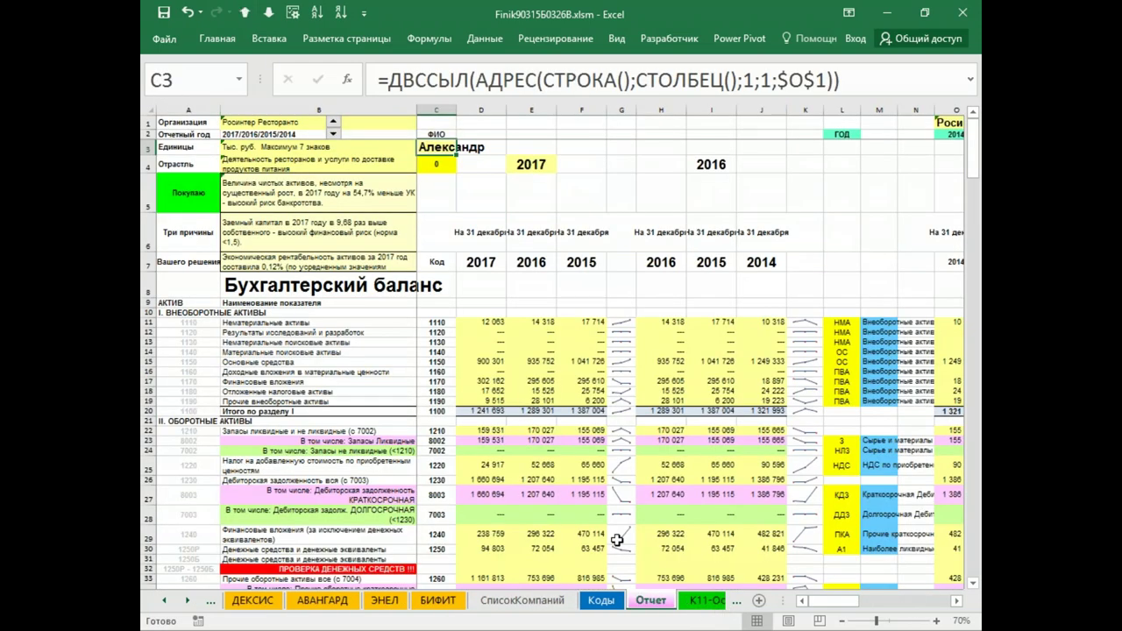
{"action": "left_click", "coordinate": [701, 601]}
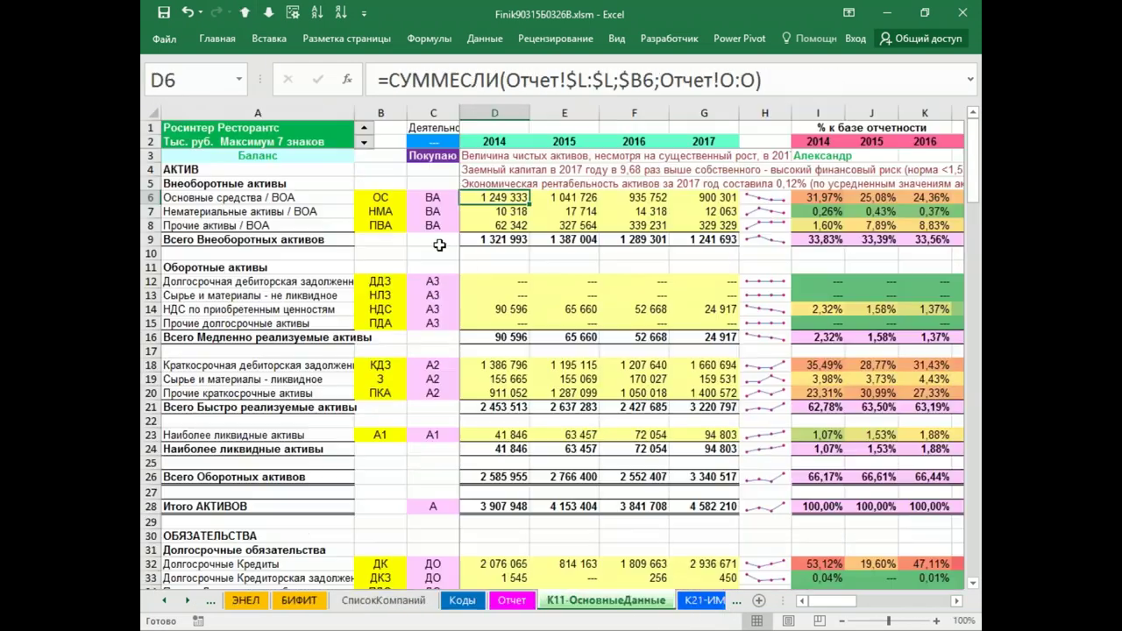
{"action": "left_click", "coordinate": [365, 129]}
{"action": "left_click", "coordinate": [365, 129]}
{"action": "left_click", "coordinate": [364, 131]}
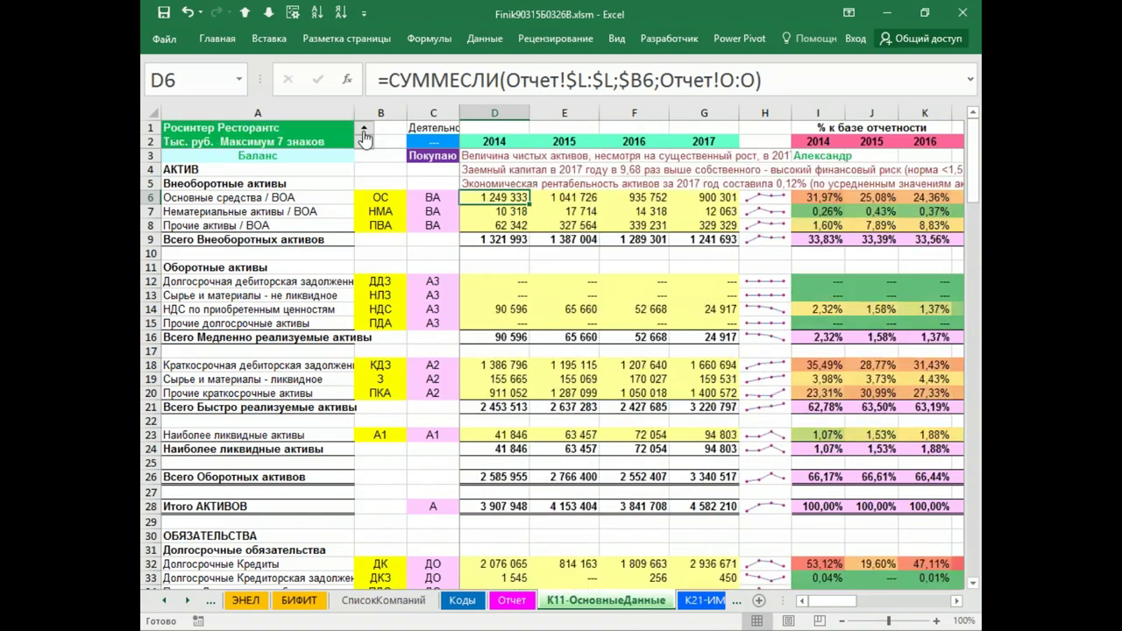
{"action": "left_click", "coordinate": [364, 137]}
{"action": "left_click", "coordinate": [364, 138]}
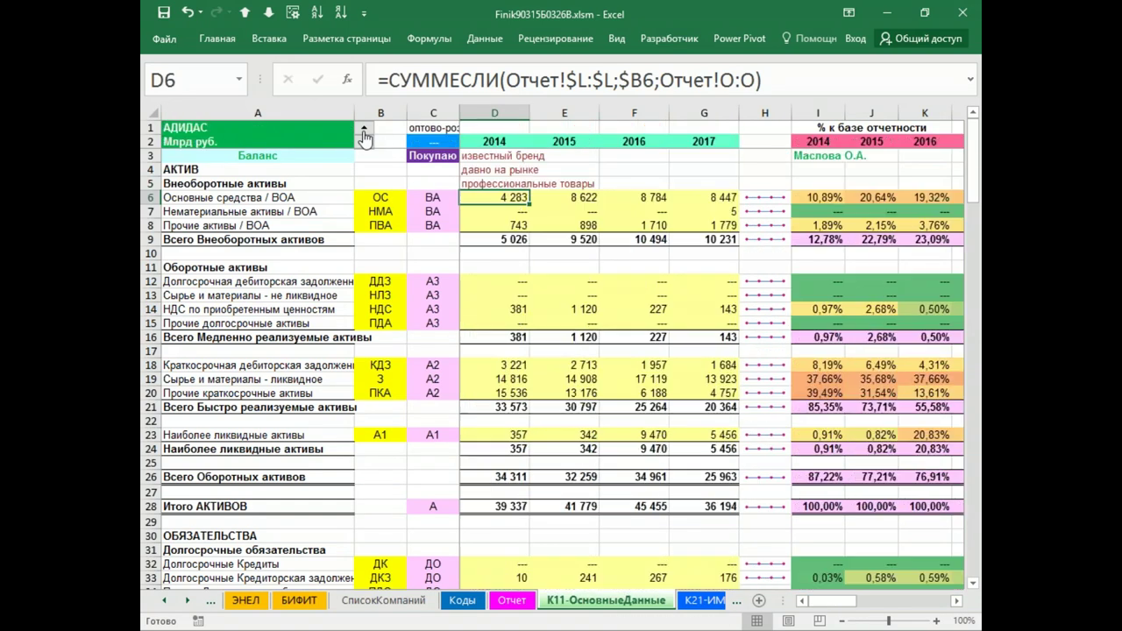
{"action": "left_click", "coordinate": [364, 138]}
{"action": "left_click", "coordinate": [364, 137]}
{"action": "left_click", "coordinate": [364, 137]}
{"action": "left_click", "coordinate": [364, 138]}
{"action": "left_click", "coordinate": [364, 138]}
{"action": "left_click", "coordinate": [363, 138]}
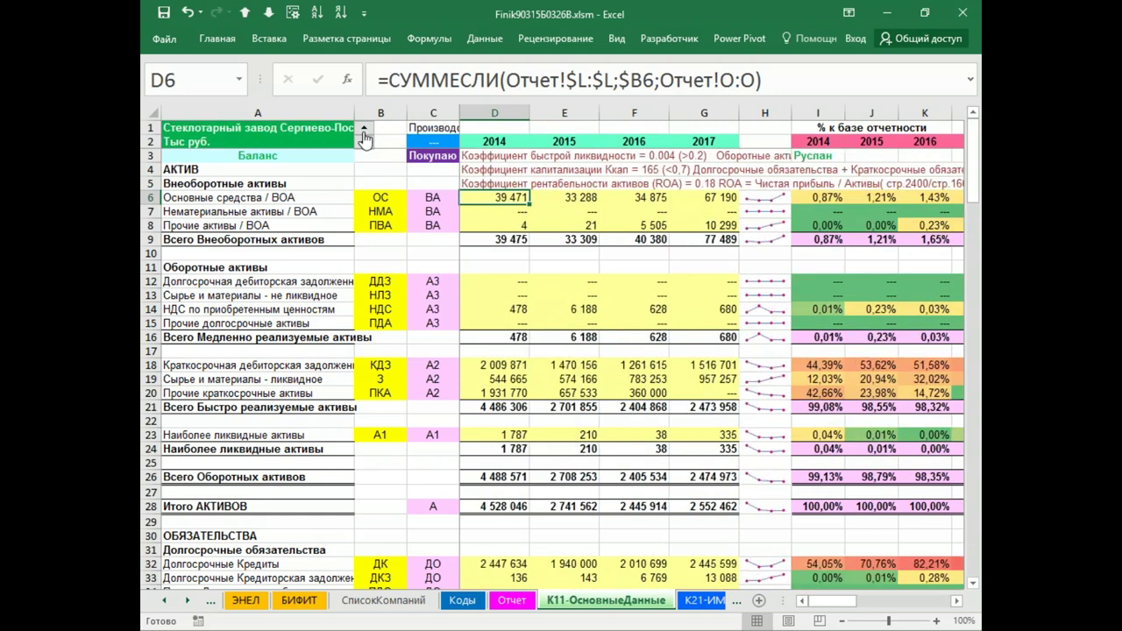
{"action": "left_click", "coordinate": [364, 138]}
{"action": "left_click", "coordinate": [364, 138]}
{"action": "left_click", "coordinate": [364, 137]}
{"action": "left_click", "coordinate": [363, 138]}
Step: Move the ПИВО sheet between the СписокКомпаний and Коды sheets
{"action": "left_click", "coordinate": [188, 601]}
{"action": "left_click", "coordinate": [188, 601]}
{"action": "left_click", "coordinate": [187, 601]}
{"action": "left_click", "coordinate": [189, 603]}
{"action": "left_click", "coordinate": [188, 601]}
{"action": "left_click", "coordinate": [188, 602]}
{"action": "left_click", "coordinate": [188, 601]}
{"action": "left_click", "coordinate": [188, 601]}
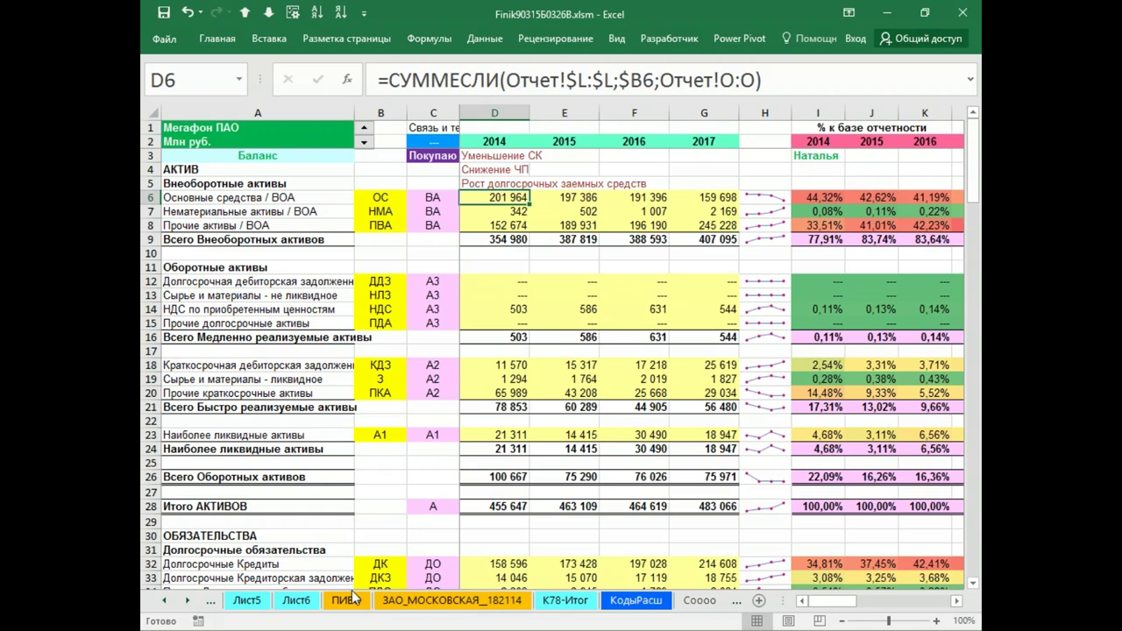
{"action": "left_click_drag", "start_coordinate": [353, 598], "coordinate": [410, 601]}
Step: Replace Мегафон with ПИВО in cell A10 of the company table on the СписокКомпаний sheet
{"action": "left_click", "coordinate": [336, 601]}
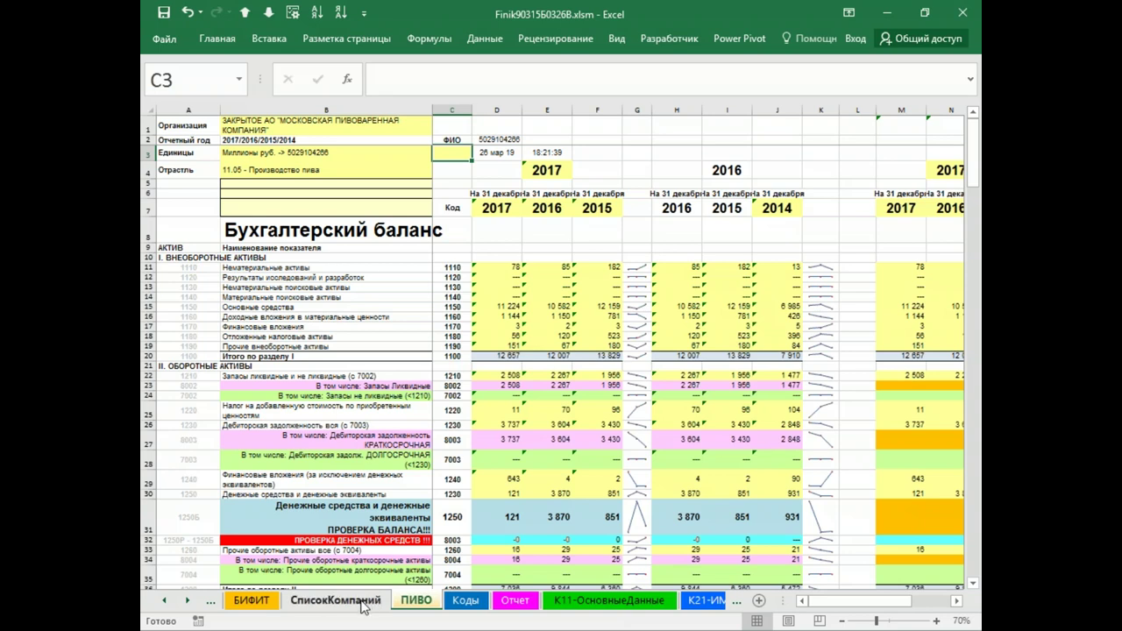
{"action": "left_click", "coordinate": [701, 602]}
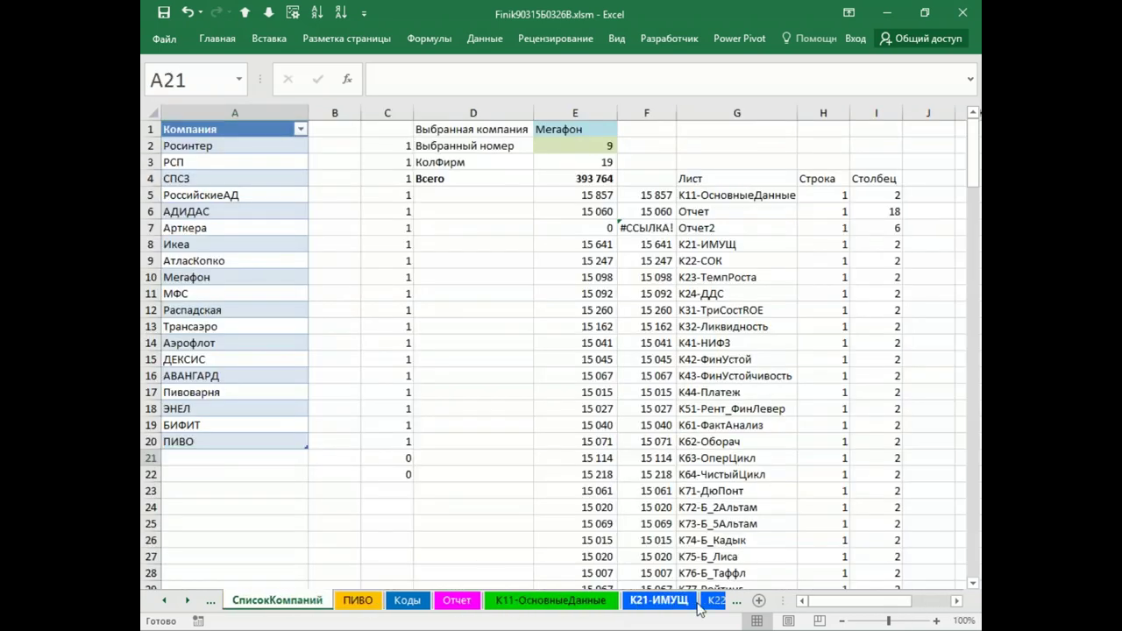
{"action": "left_click", "coordinate": [321, 603]}
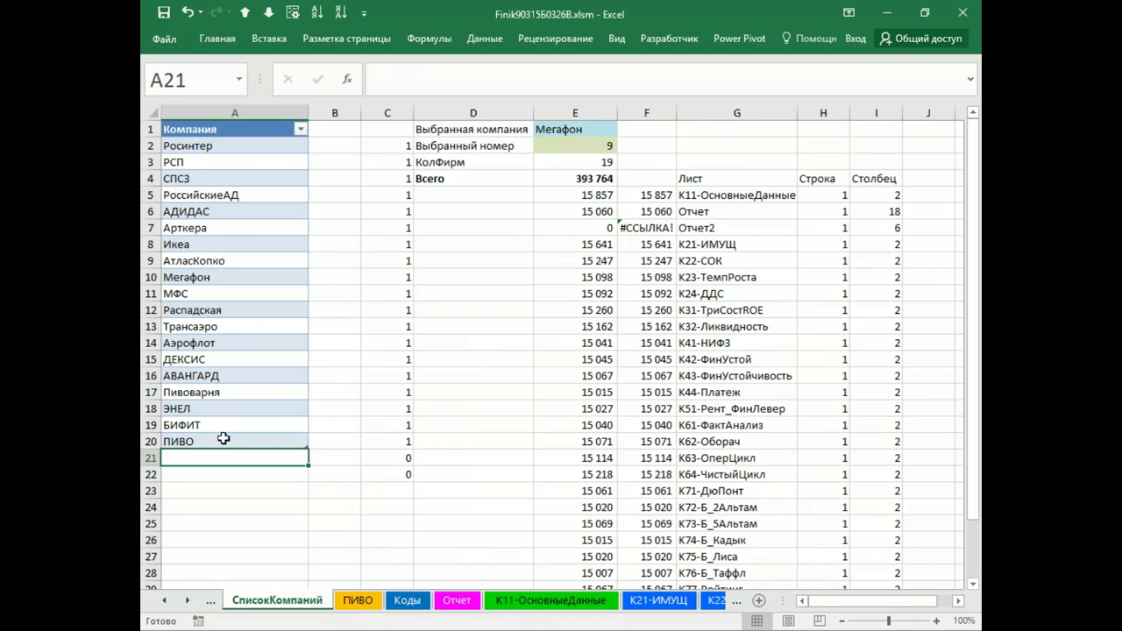
{"action": "left_click", "coordinate": [231, 279]}
{"action": "type", "text": "ПИВО"}
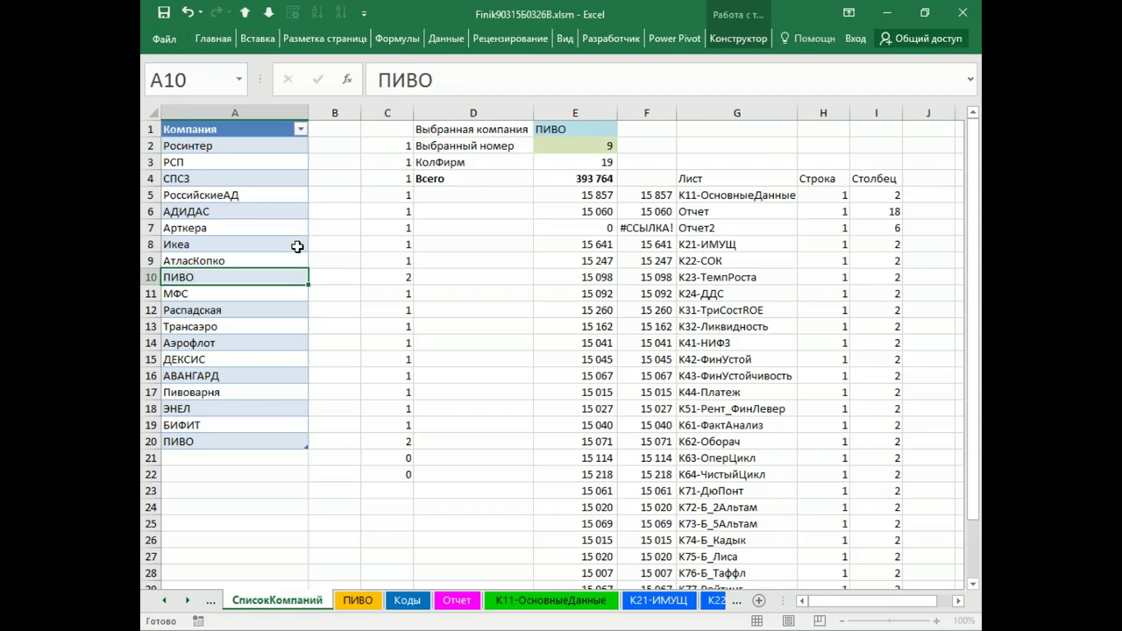
{"action": "key", "text": "Return"}
Step: Look through the brewery's balance sheet and its property, working capital, growth, cash flow and capital change analyses on К21-ИМУЩ to К25-ИзмКап
{"action": "key", "text": "ctrl+Page_Down"}
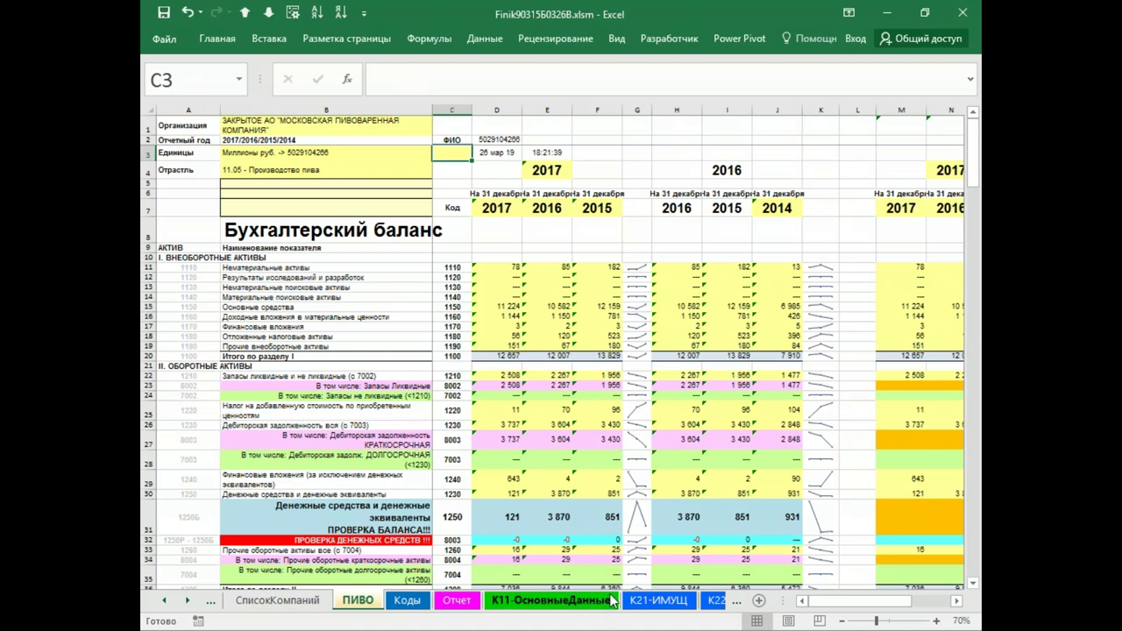
{"action": "left_click", "coordinate": [640, 599]}
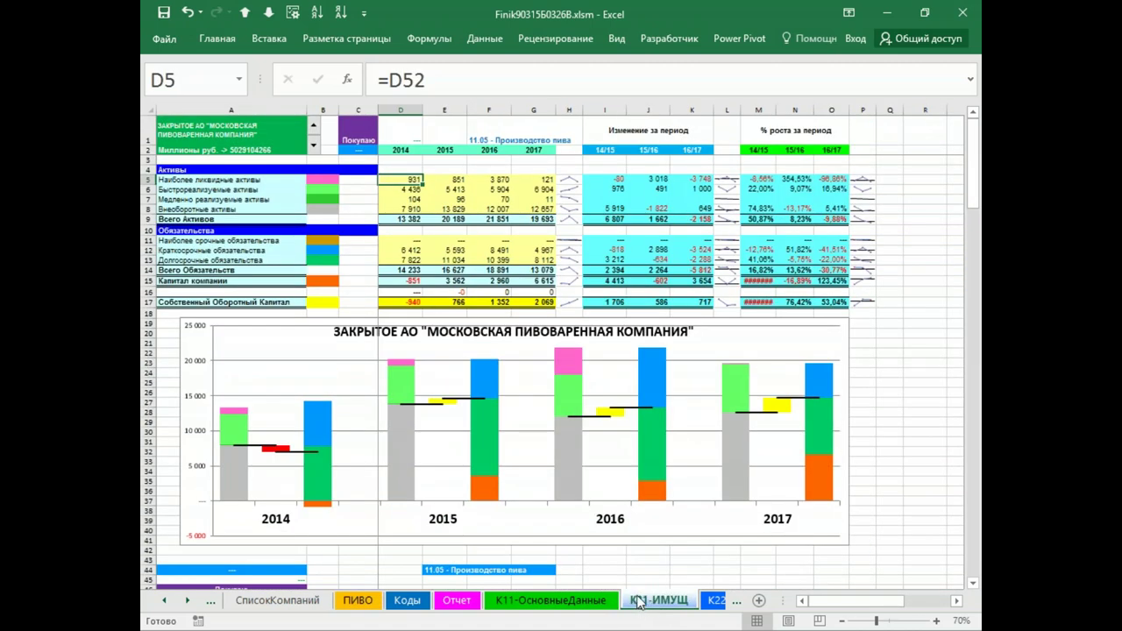
{"action": "key", "text": "ctrl+Page_Down"}
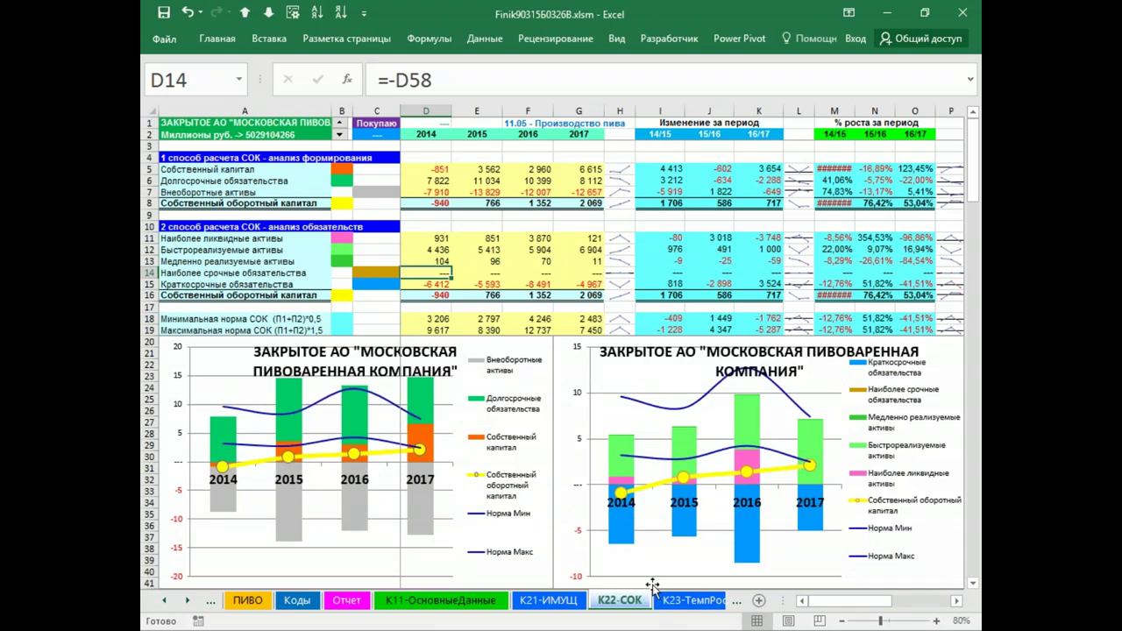
{"action": "key", "text": "ctrl+Page_Down"}
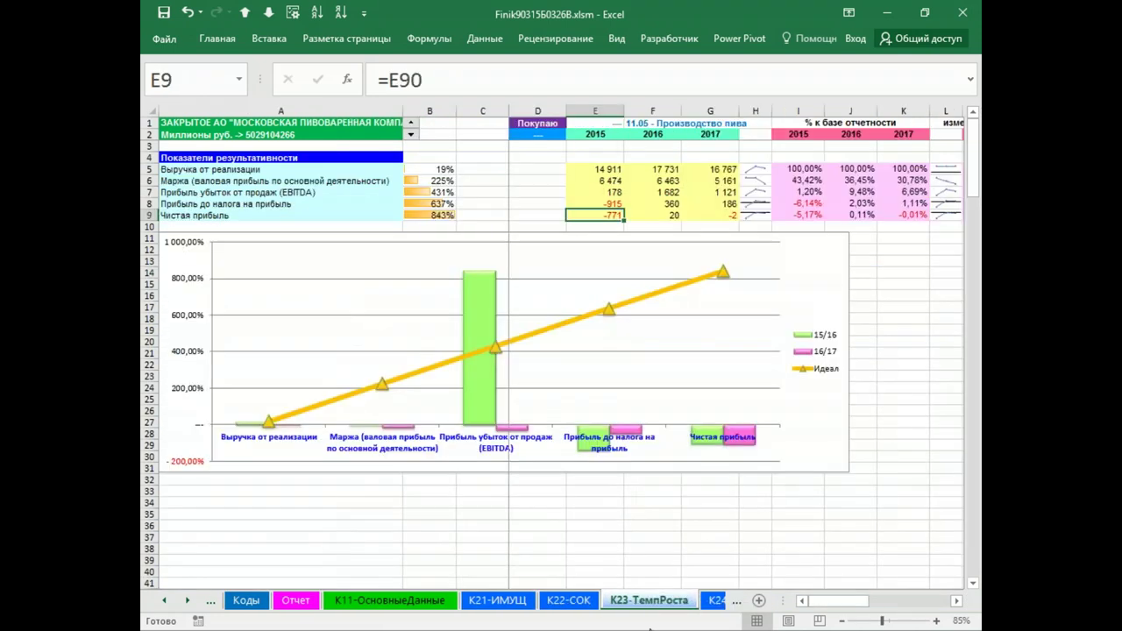
{"action": "key", "text": "ctrl+Page_Down"}
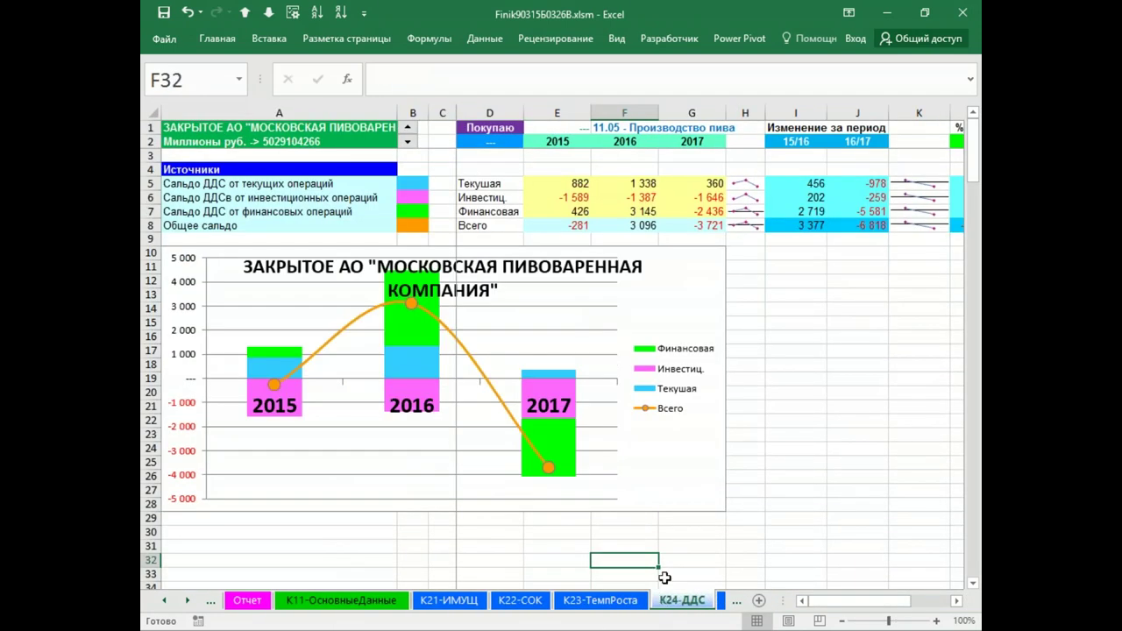
{"action": "key", "text": "ctrl+Page_Down"}
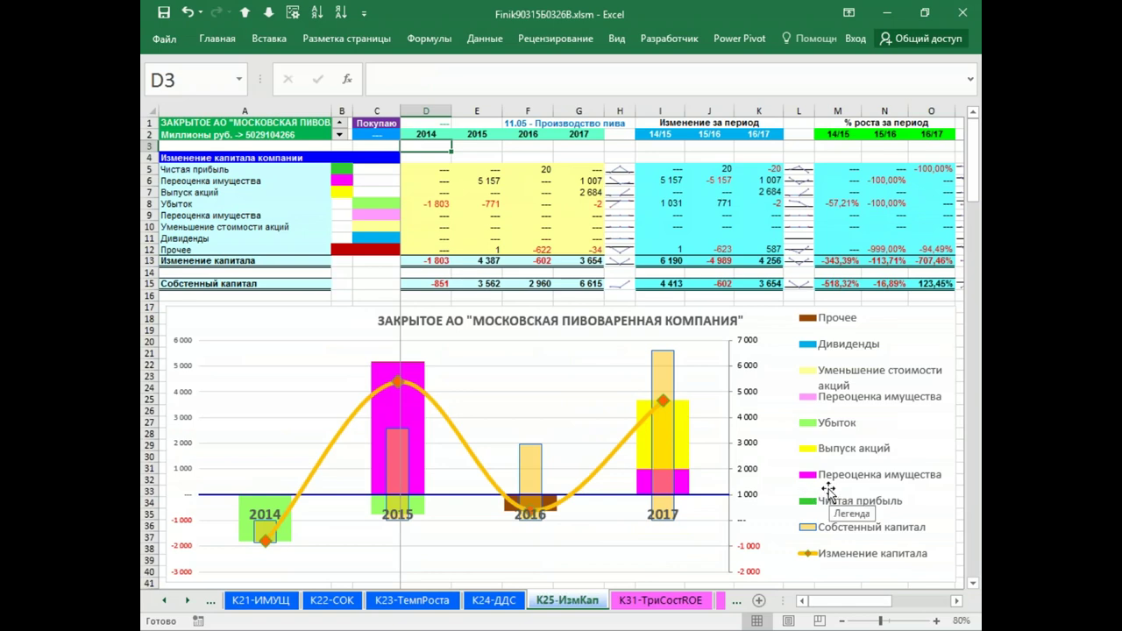
{"action": "mouse_move", "coordinate": [689, 450]}
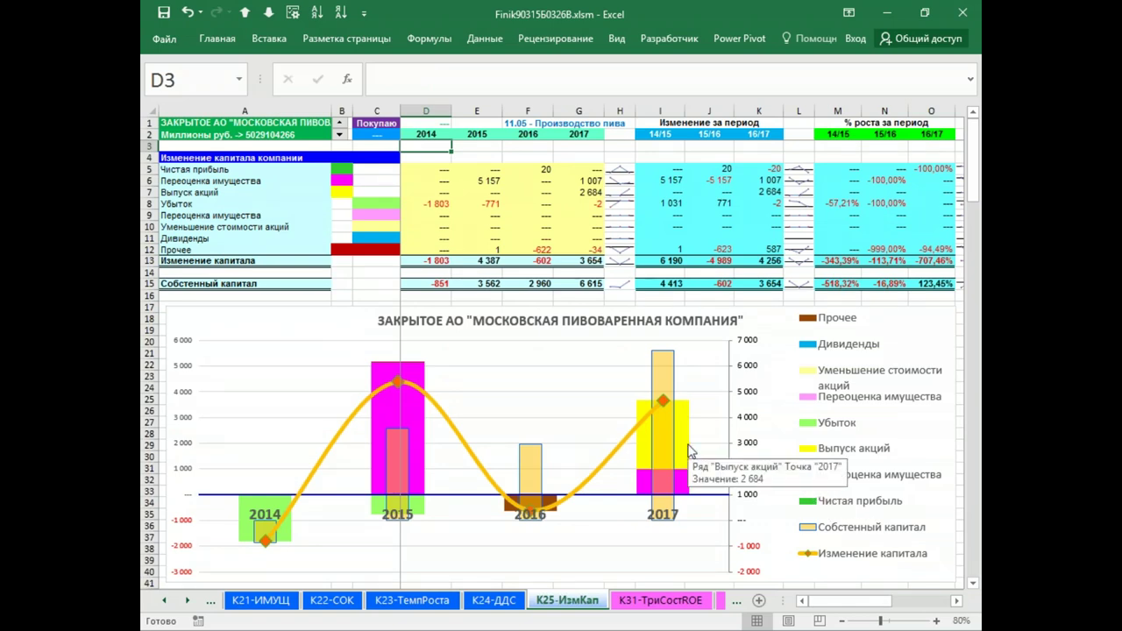
Step: Look through the brewery's profitability, liquidity, financial stability and leverage analyses on sheets К31-ТриСостROE to К51-Рент_ФинЛевер
{"action": "key", "text": "ctrl+Page_Down"}
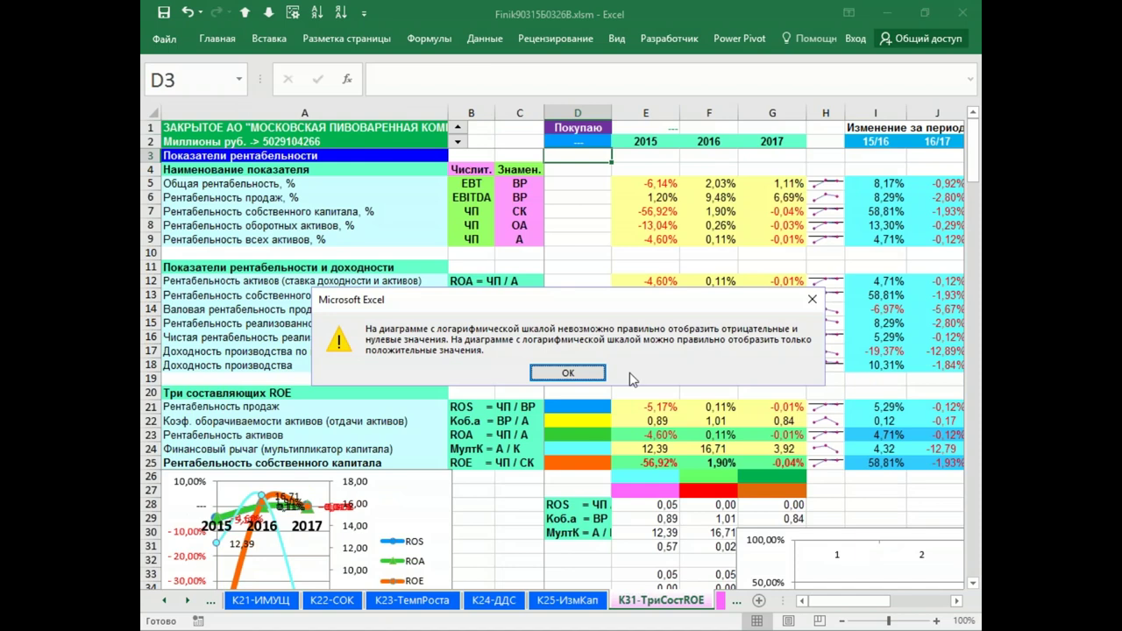
{"action": "left_click", "coordinate": [583, 375]}
{"action": "key", "text": "ctrl+Page_Down"}
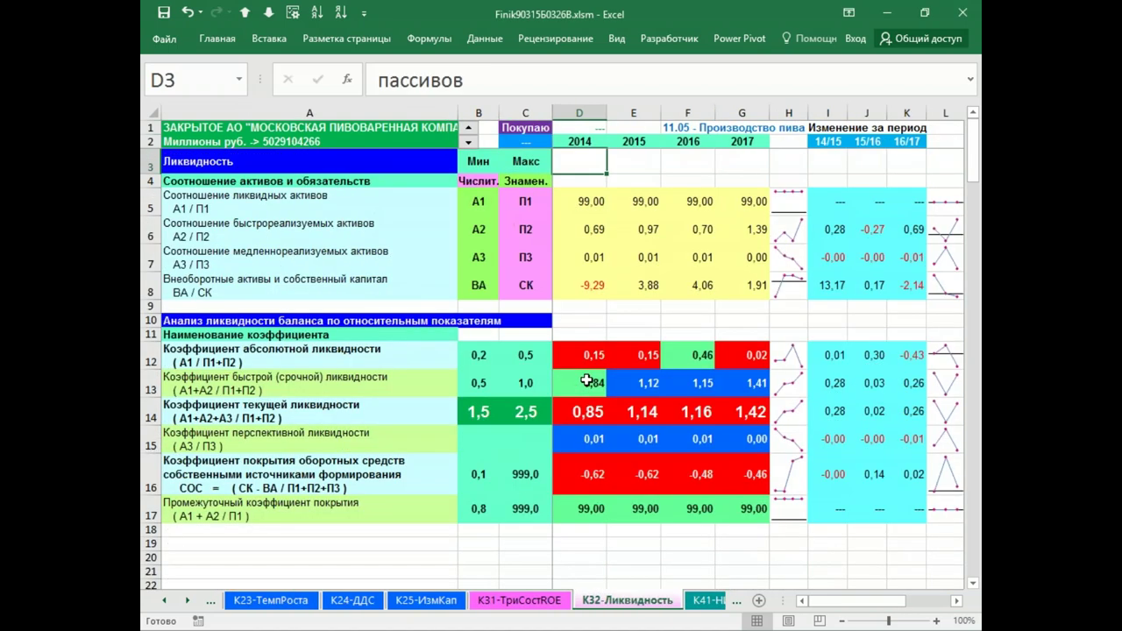
{"action": "key", "text": "ctrl+Page_Down"}
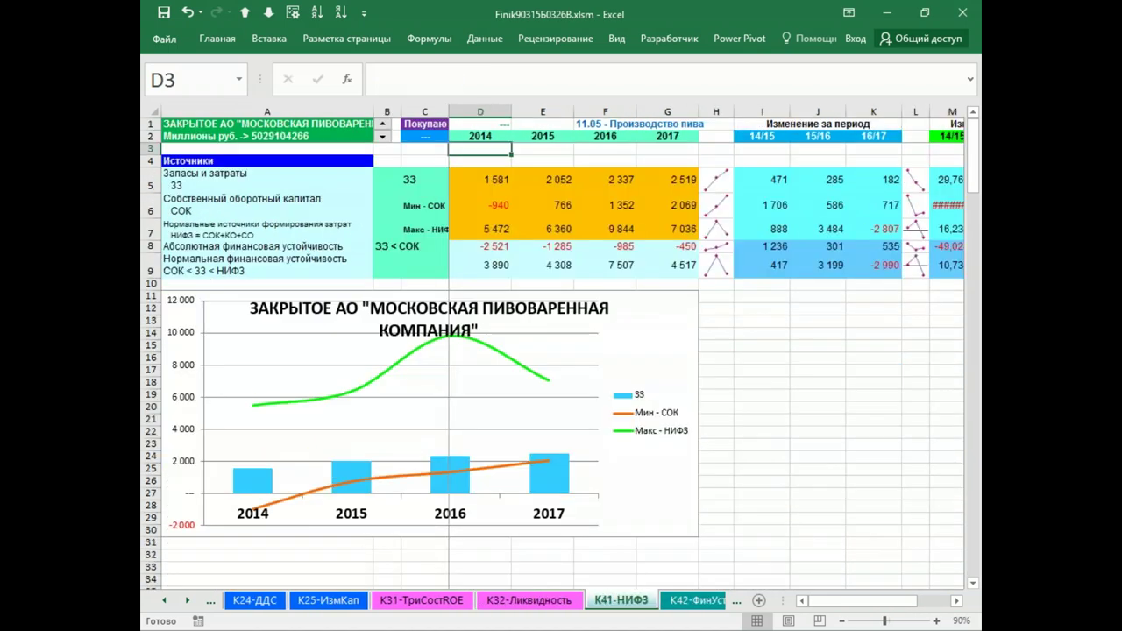
{"action": "key", "text": "ctrl+Page_Down"}
{"action": "key", "text": "ctrl+Page_Down"}
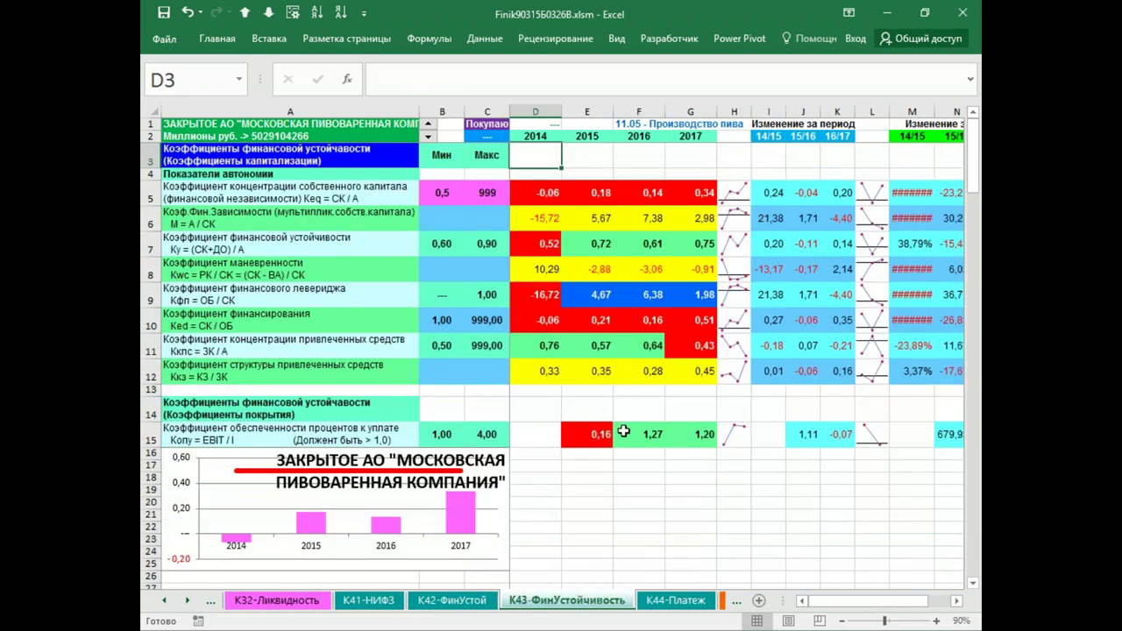
{"action": "key", "text": "ctrl+Page_Down"}
{"action": "key", "text": "ctrl+Page_Down"}
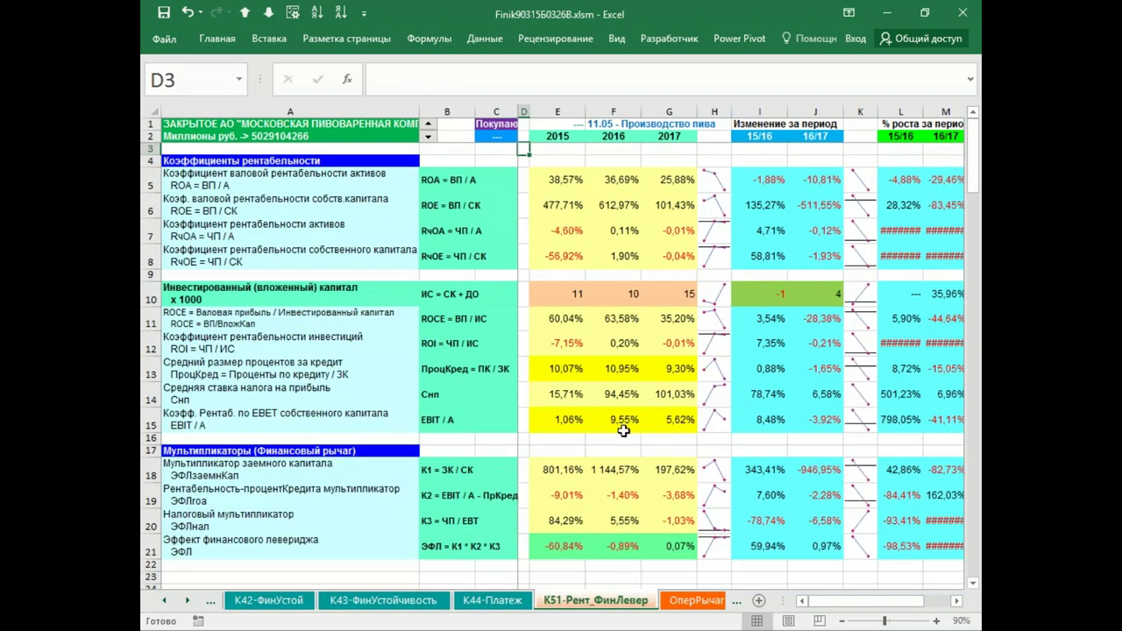
Step: Look through the operating leverage, break-even, factor analysis and turnover sheets from ОперРычаг to К64-ЧистыйЦикл
{"action": "key", "text": "ctrl+Page_Down"}
{"action": "key", "text": "ctrl+Page_Down"}
{"action": "key", "text": "ctrl+Page_Down"}
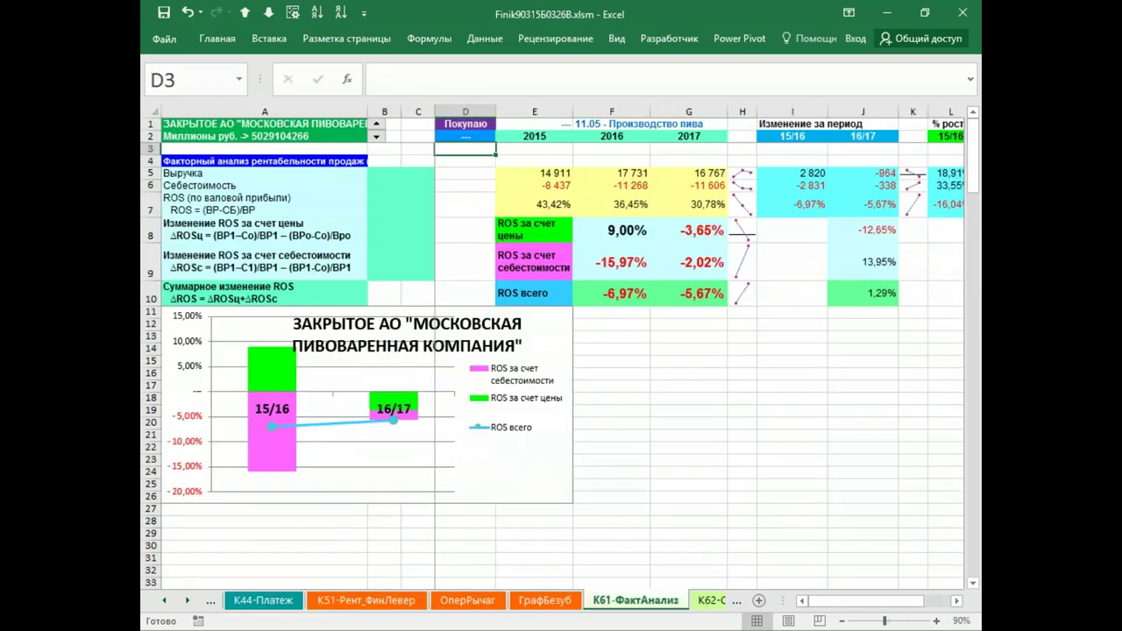
{"action": "key", "text": "ctrl+Page_Down"}
{"action": "key", "text": "ctrl+Page_Down"}
{"action": "key", "text": "ctrl+Page_Down"}
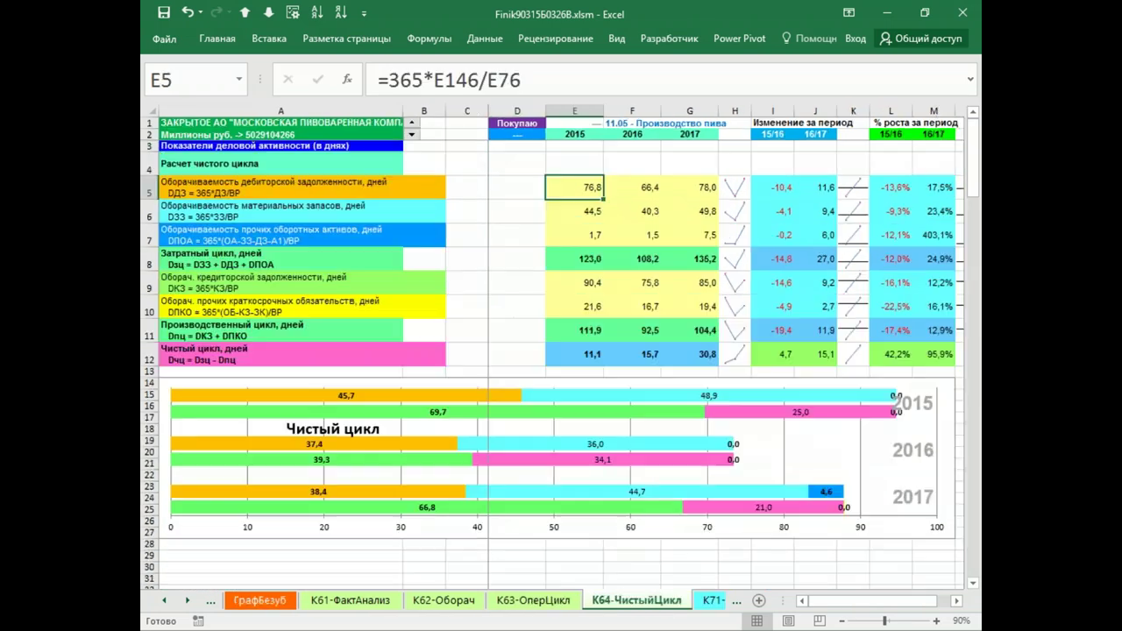
Step: Examine the brewery's bankruptcy models and credit rating on the К71 to К77-Рейтинг sheets
{"action": "key", "text": "ctrl+Page_Down"}
{"action": "key", "text": "ctrl+Page_Down"}
{"action": "key", "text": "ctrl+Page_Down"}
{"action": "key", "text": "ctrl+Page_Down"}
{"action": "key", "text": "ctrl+Page_Down"}
{"action": "key", "text": "ctrl+Page_Down"}
{"action": "key", "text": "ctrl+Page_Down"}
{"action": "key", "text": "ctrl+Page_Down"}
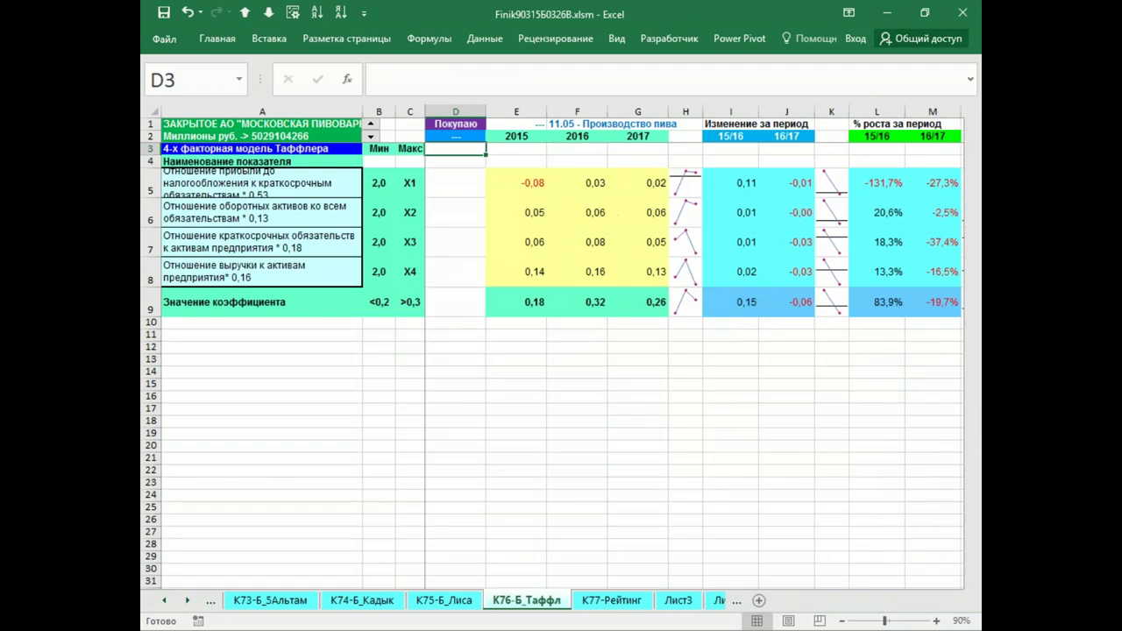
{"action": "key", "text": "ctrl+Page_Down"}
{"action": "key", "text": "ctrl+Page_Up"}
{"action": "key", "text": "ctrl+Page_Up"}
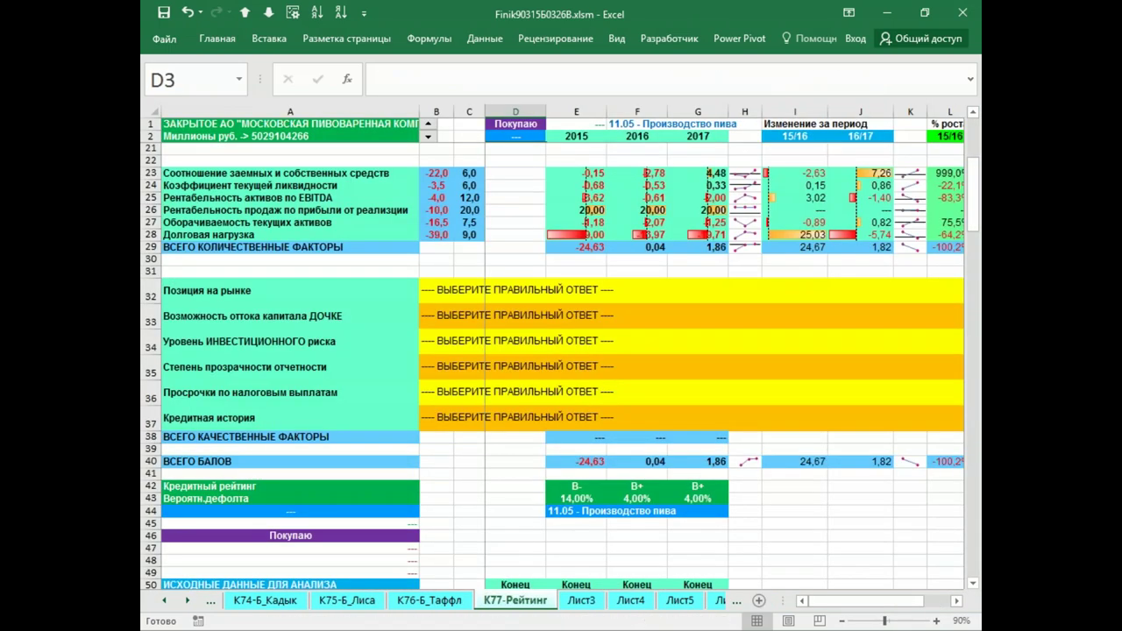
Step: Open the К78-Итог sheet and review the brewery's summary report down to the interest coverage ratio section
{"action": "left_click", "coordinate": [188, 602]}
{"action": "left_click", "coordinate": [187, 601]}
{"action": "left_click", "coordinate": [187, 601]}
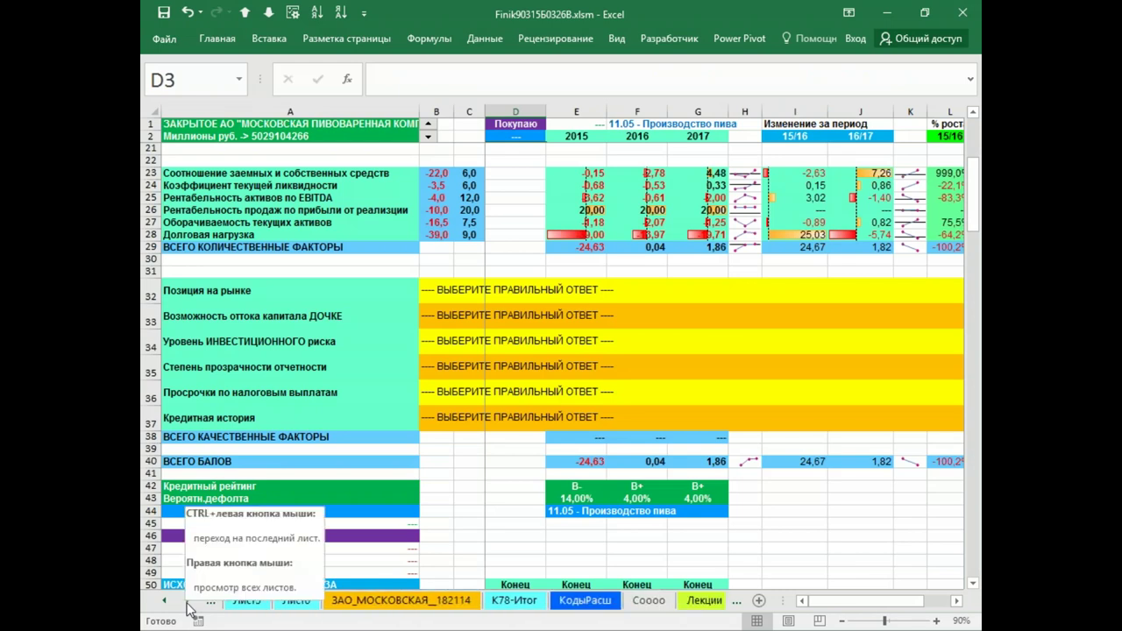
{"action": "left_click", "coordinate": [516, 601]}
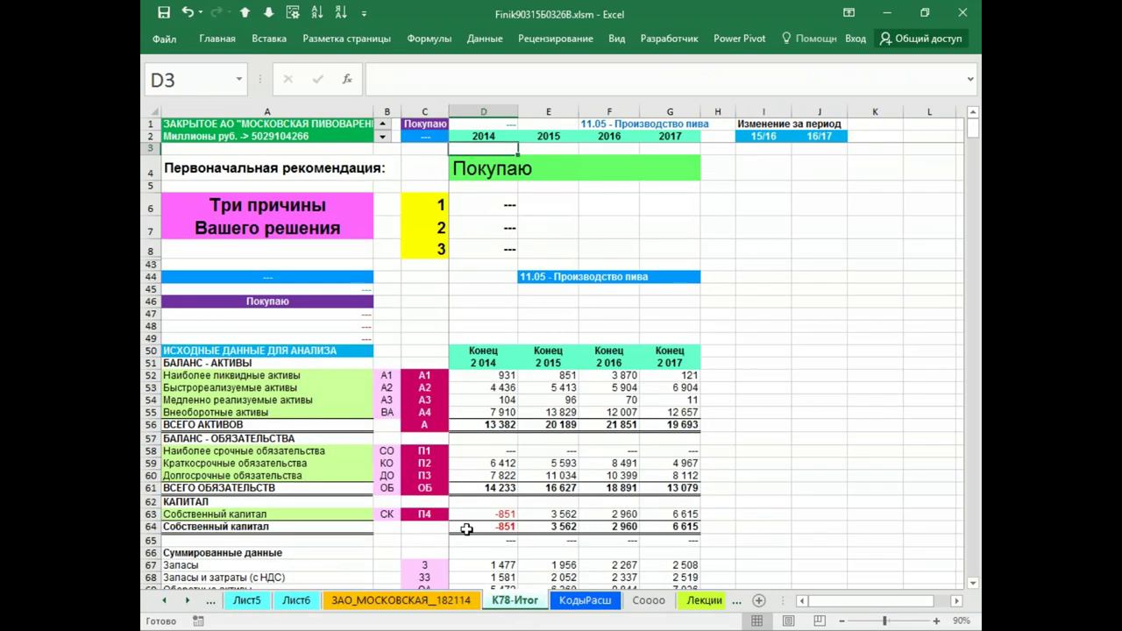
{"action": "left_click", "coordinate": [333, 265]}
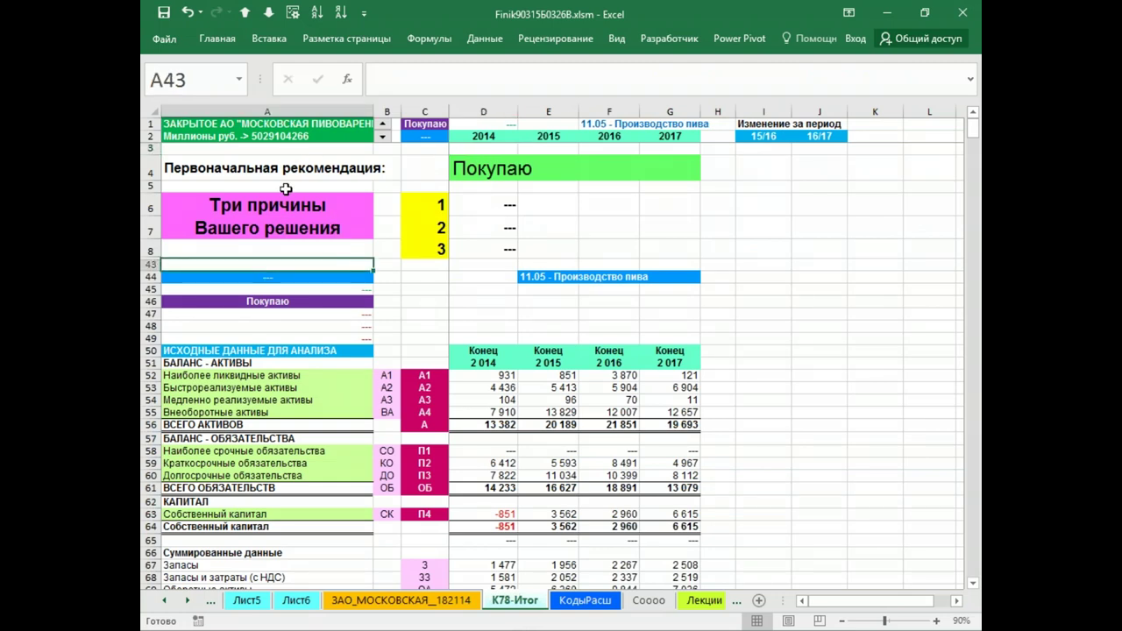
{"action": "scroll", "coordinate": [286, 191], "scroll_direction": "down", "scroll_amount": 4}
{"action": "scroll", "coordinate": [290, 215], "scroll_direction": "down", "scroll_amount": 20}
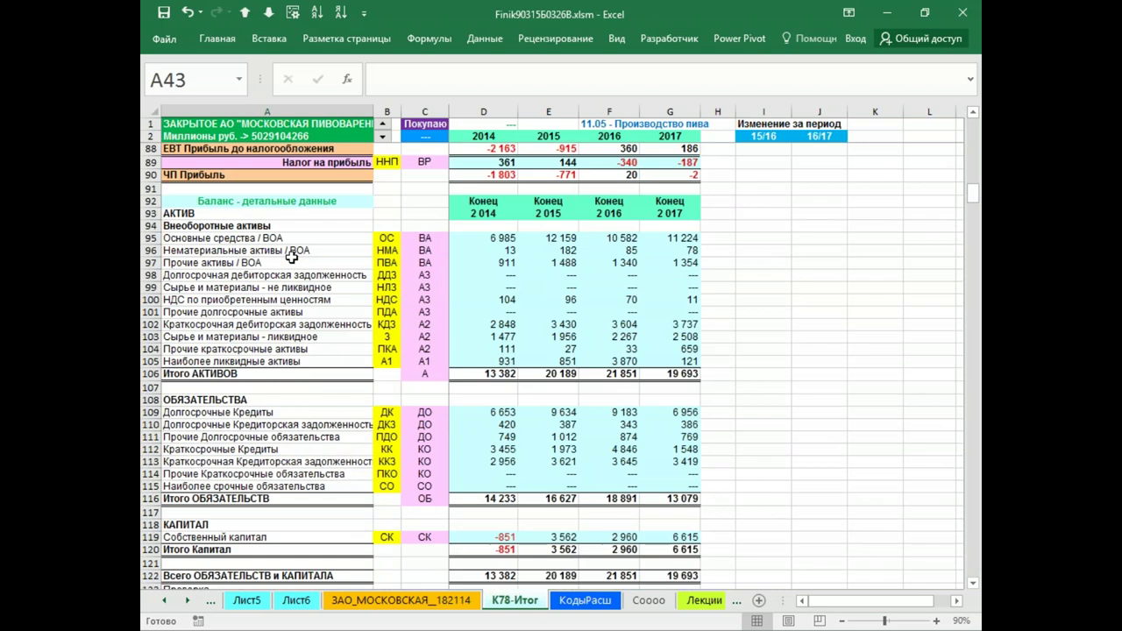
{"action": "scroll", "coordinate": [283, 274], "scroll_direction": "down", "scroll_amount": 20}
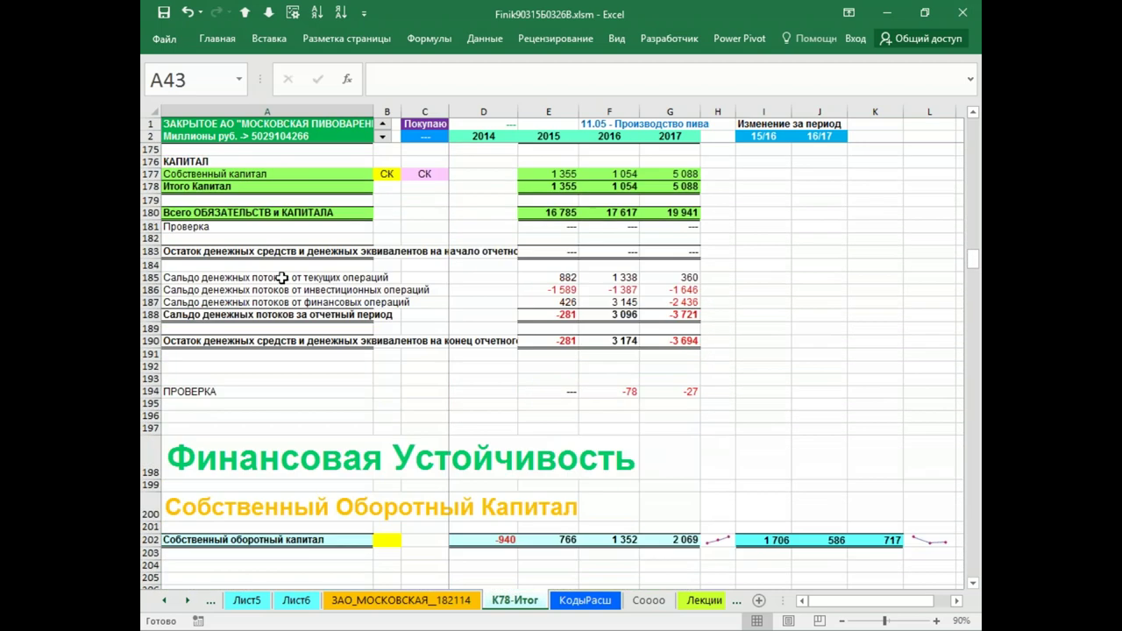
{"action": "scroll", "coordinate": [281, 276], "scroll_direction": "down", "scroll_amount": 20}
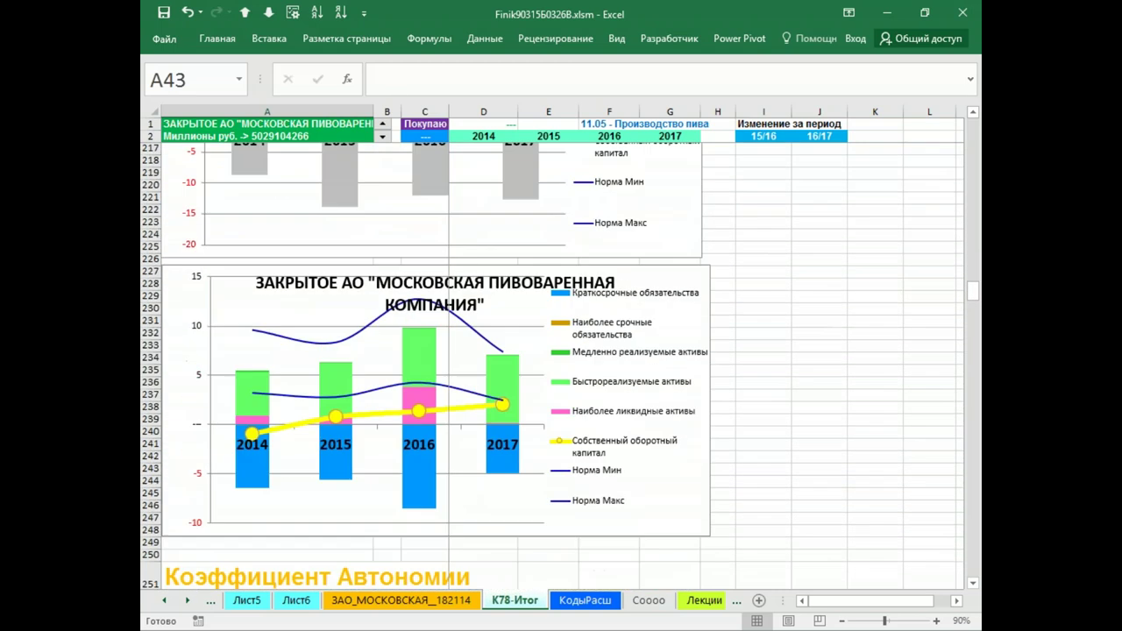
{"action": "scroll", "coordinate": [282, 281], "scroll_direction": "down", "scroll_amount": 20}
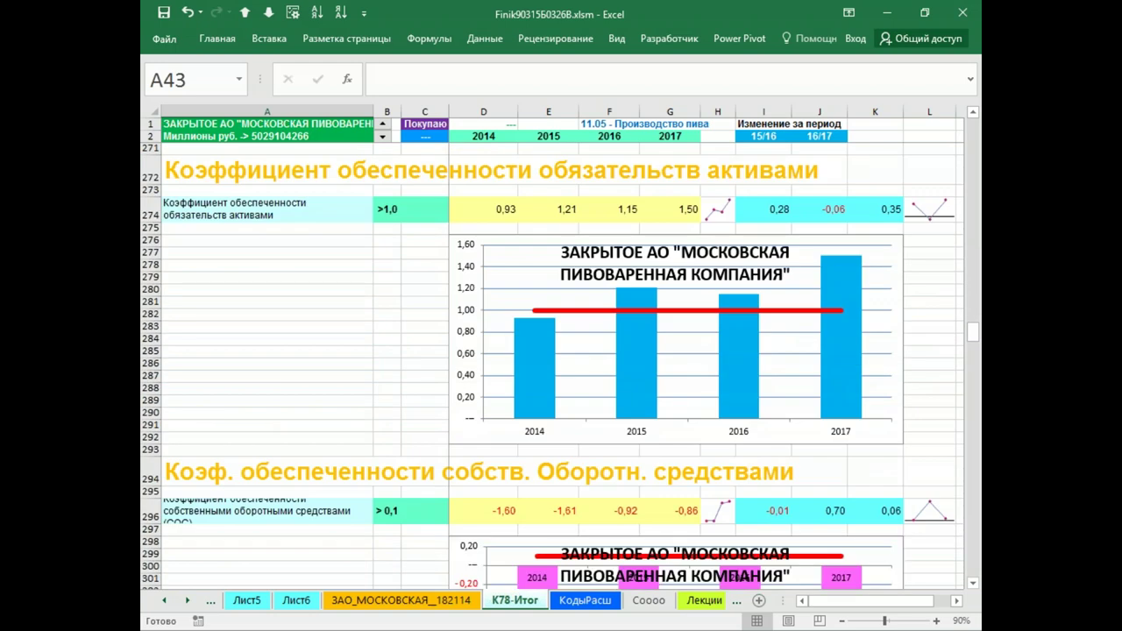
{"action": "scroll", "coordinate": [281, 280], "scroll_direction": "down", "scroll_amount": 2}
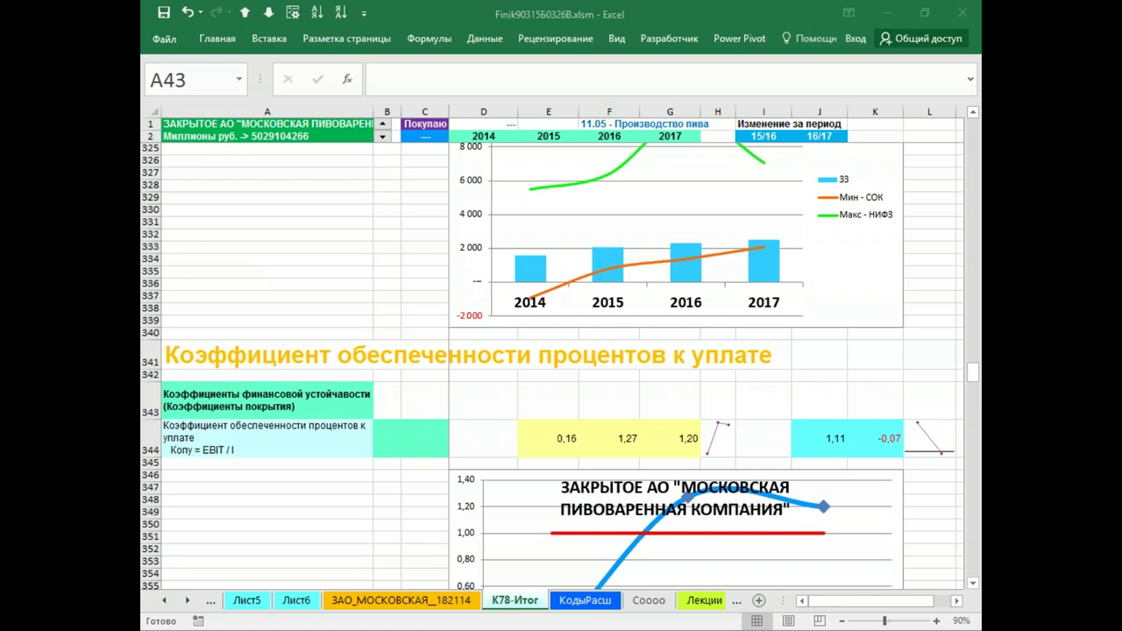
Step: Switch to Firefox and view the description of the course "Анализ финансового состояния предприятия"
{"action": "key", "text": "alt+Tab"}
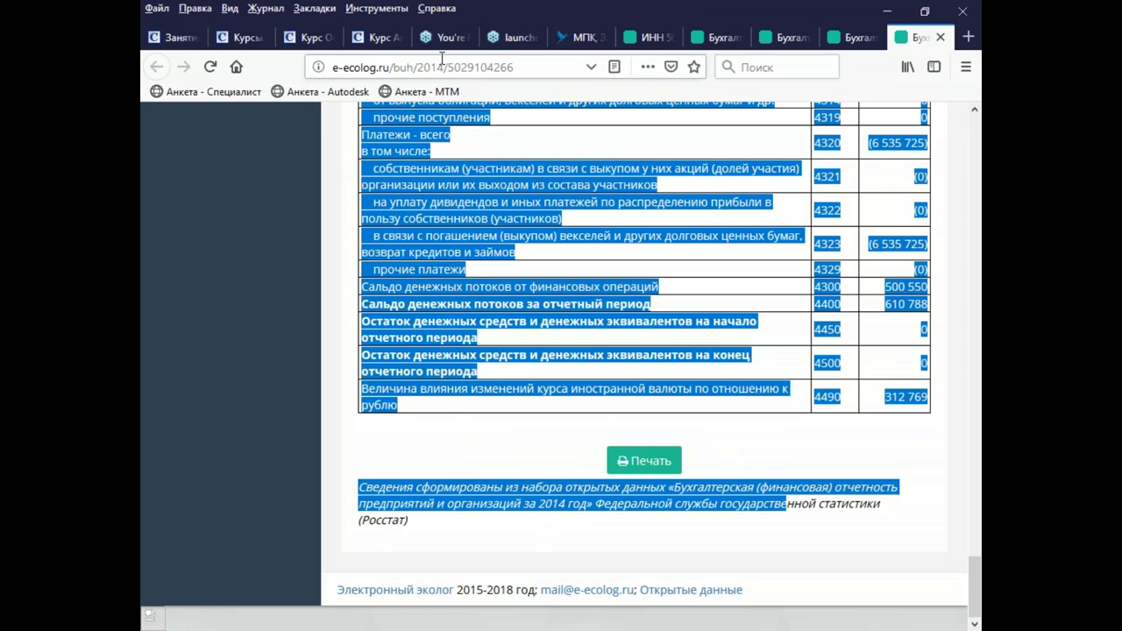
{"action": "left_click", "coordinate": [386, 38]}
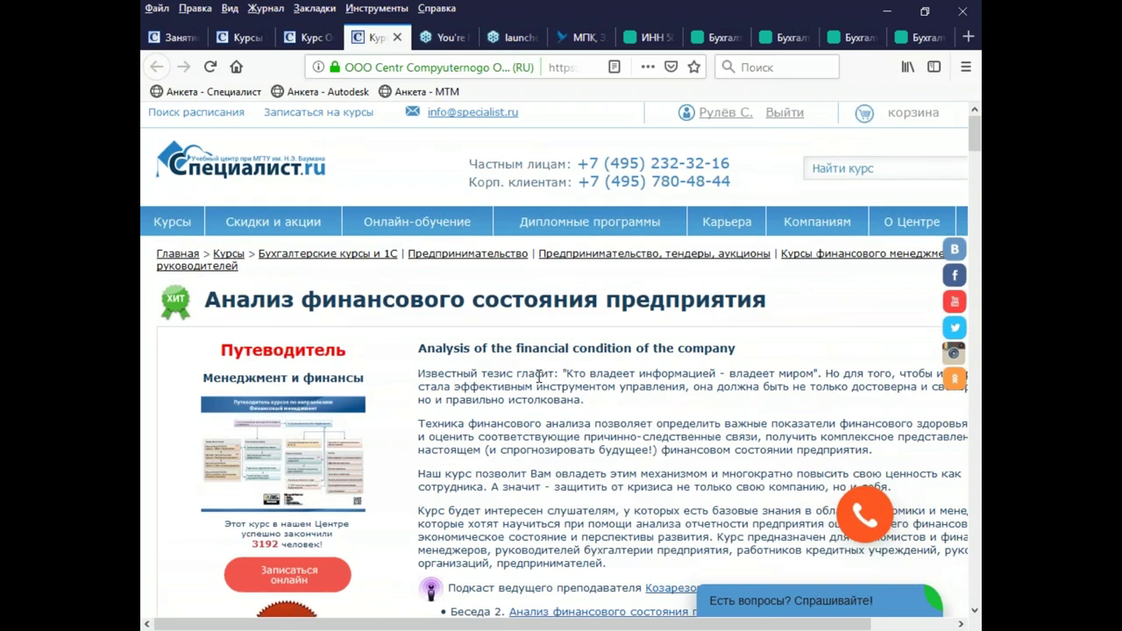
{"action": "scroll", "coordinate": [539, 375], "scroll_direction": "down", "scroll_amount": 3}
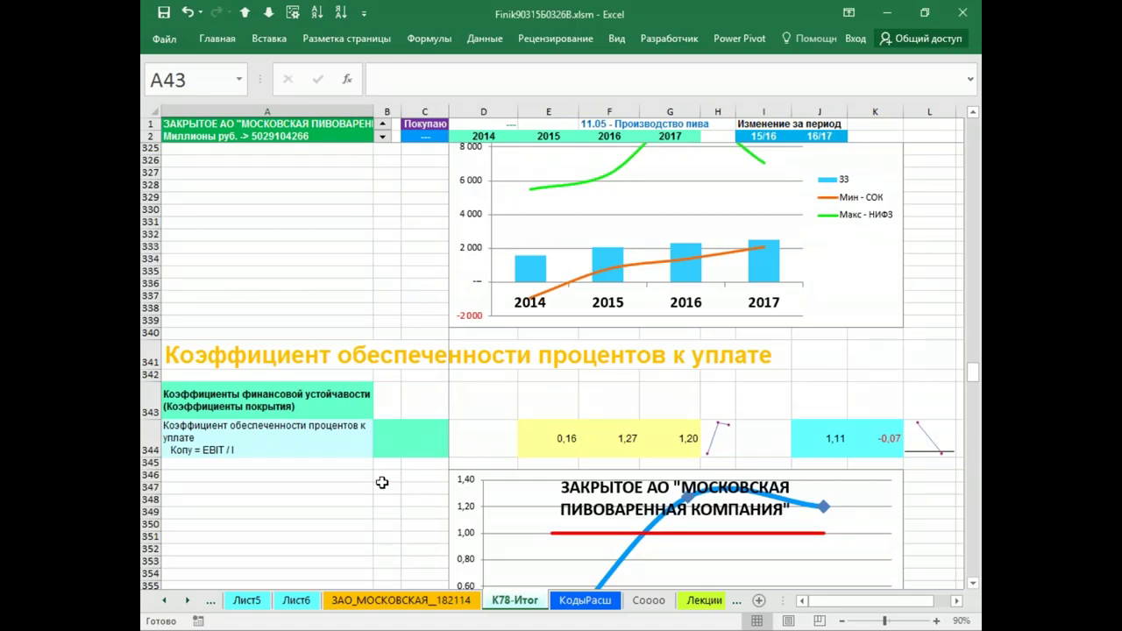
Step: Return to the Excel workbook and review the liquidity indicator charts under "Показатели Ликвидности" on the К78-Итог sheet
{"action": "scroll", "coordinate": [382, 483], "scroll_direction": "down", "scroll_amount": 11}
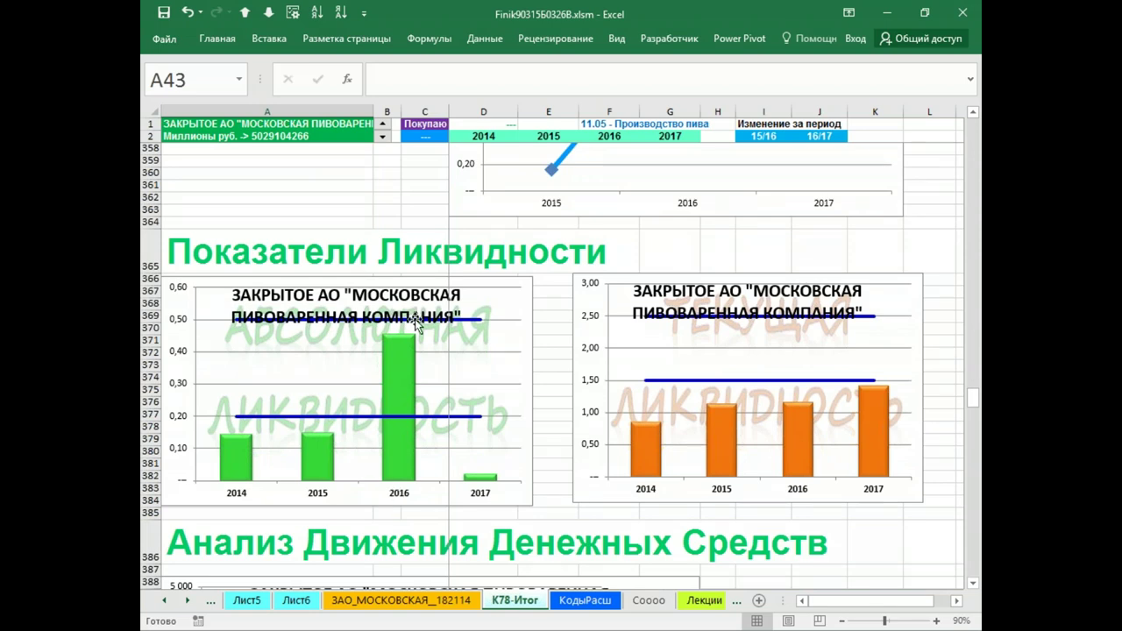
{"action": "left_click", "coordinate": [338, 215]}
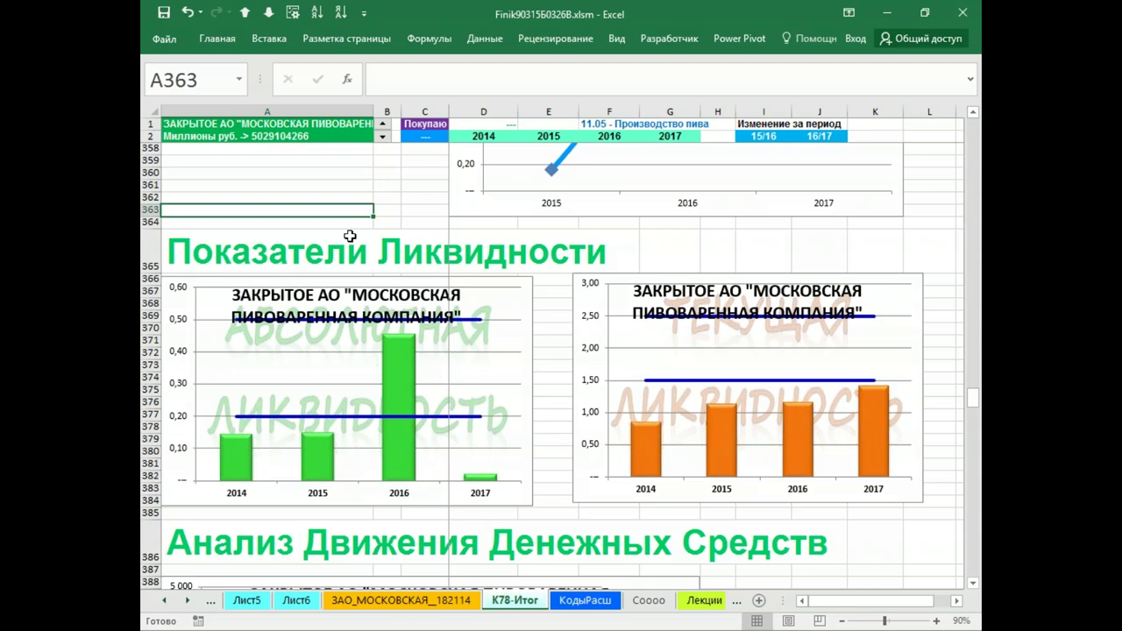
Step: Browse the company statement sheets from Распадская through ДЕКСИС and АВАНГАРД to ЭНЕЛ
{"action": "left_click", "coordinate": [165, 602]}
{"action": "left_click_drag", "start_coordinate": [165, 602], "coordinate": [165, 605]}
{"action": "left_click", "coordinate": [246, 599]}
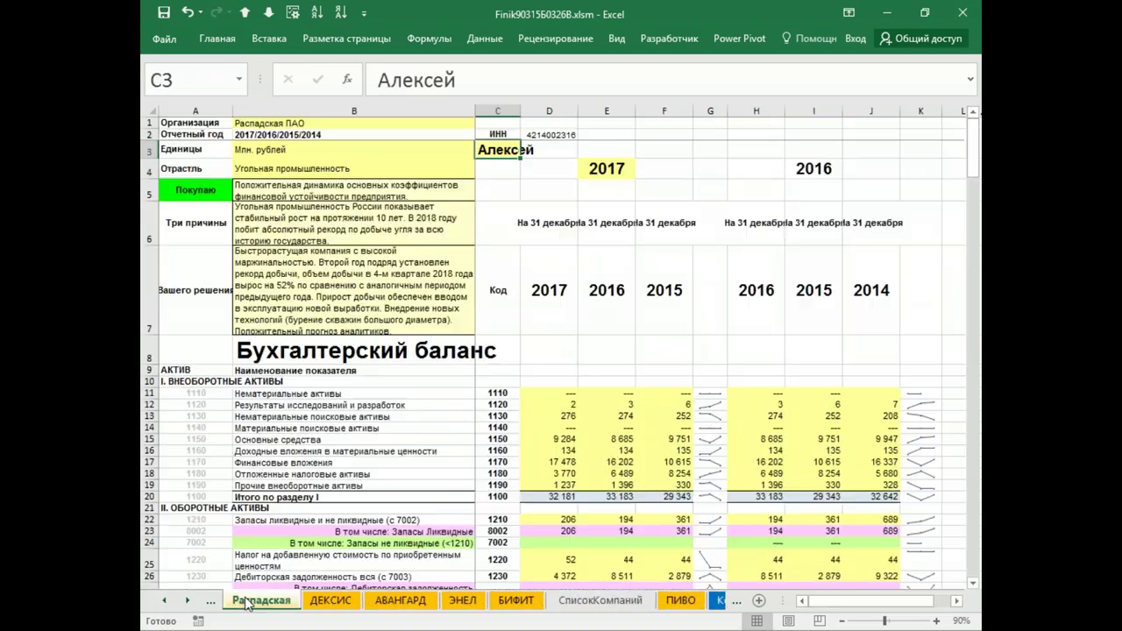
{"action": "left_click", "coordinate": [331, 603]}
{"action": "left_click", "coordinate": [389, 603]}
{"action": "left_click", "coordinate": [464, 602]}
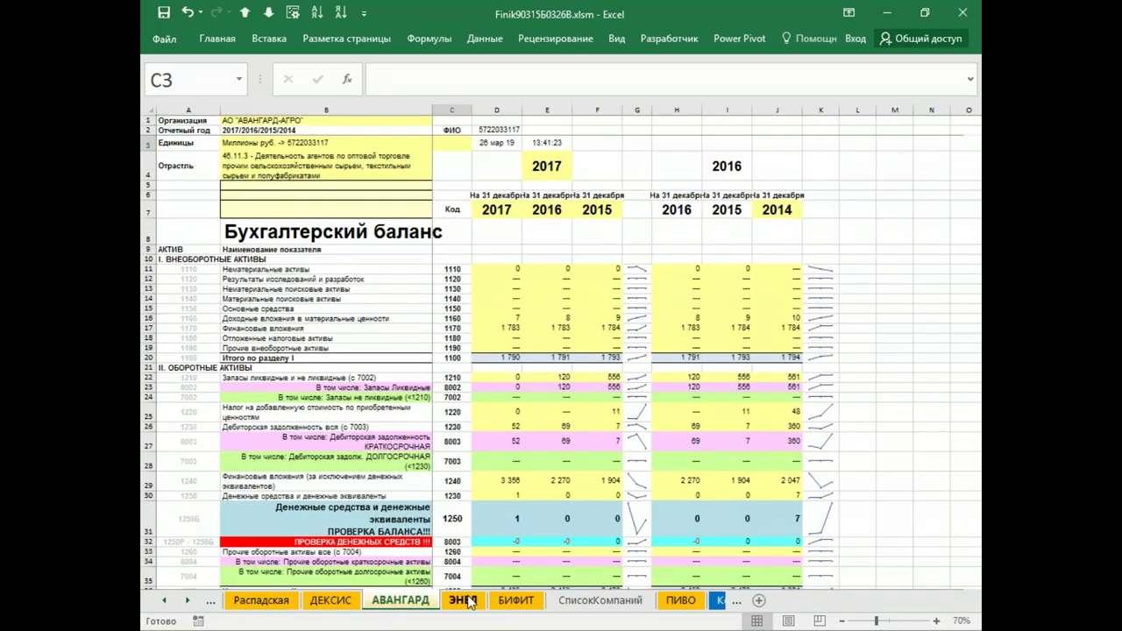
Step: View the Аэрофлот and Росинтер company statement sheets and switch back to the financial analysis course page in Firefox
{"action": "left_click", "coordinate": [167, 603]}
{"action": "left_click", "coordinate": [166, 603]}
{"action": "left_click", "coordinate": [165, 601]}
{"action": "left_click", "coordinate": [255, 603]}
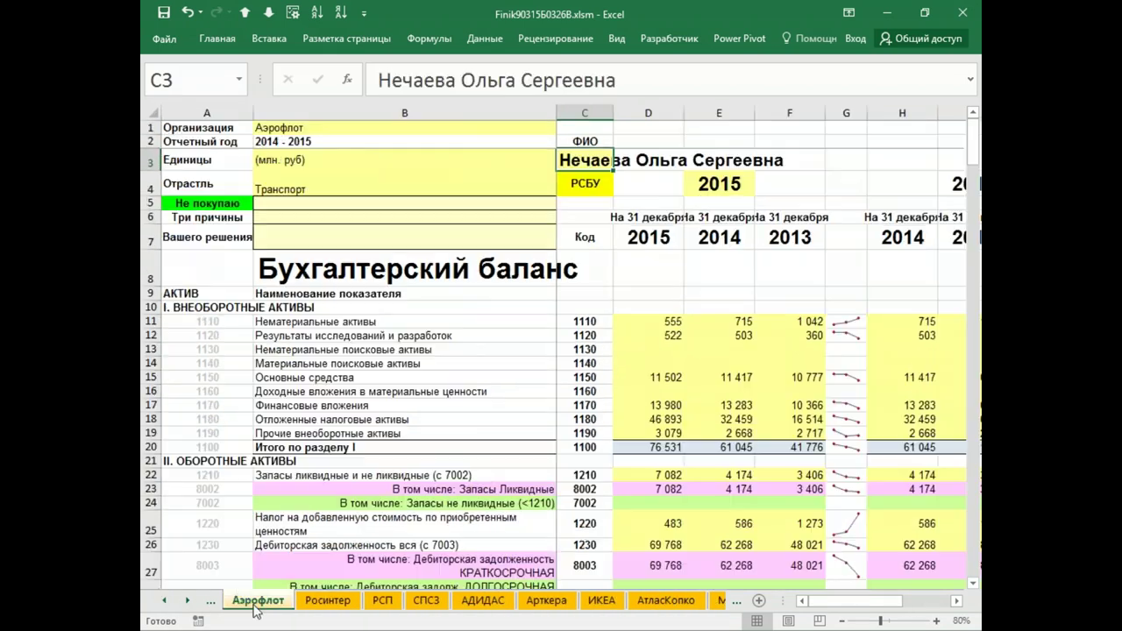
{"action": "left_click", "coordinate": [337, 605]}
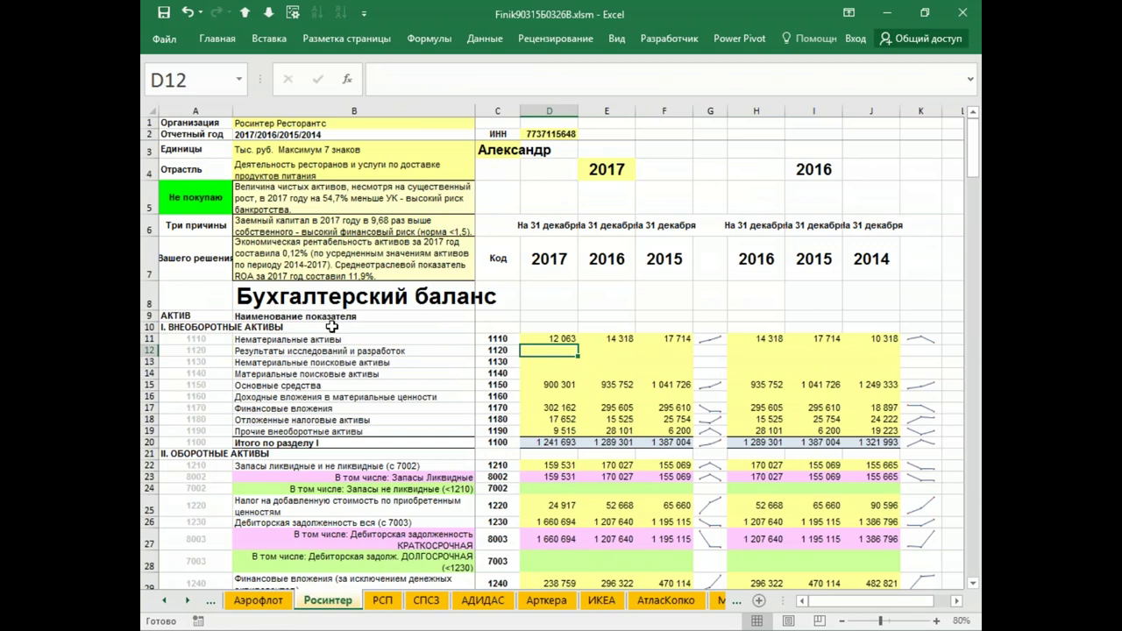
{"action": "key", "text": "alt+Tab"}
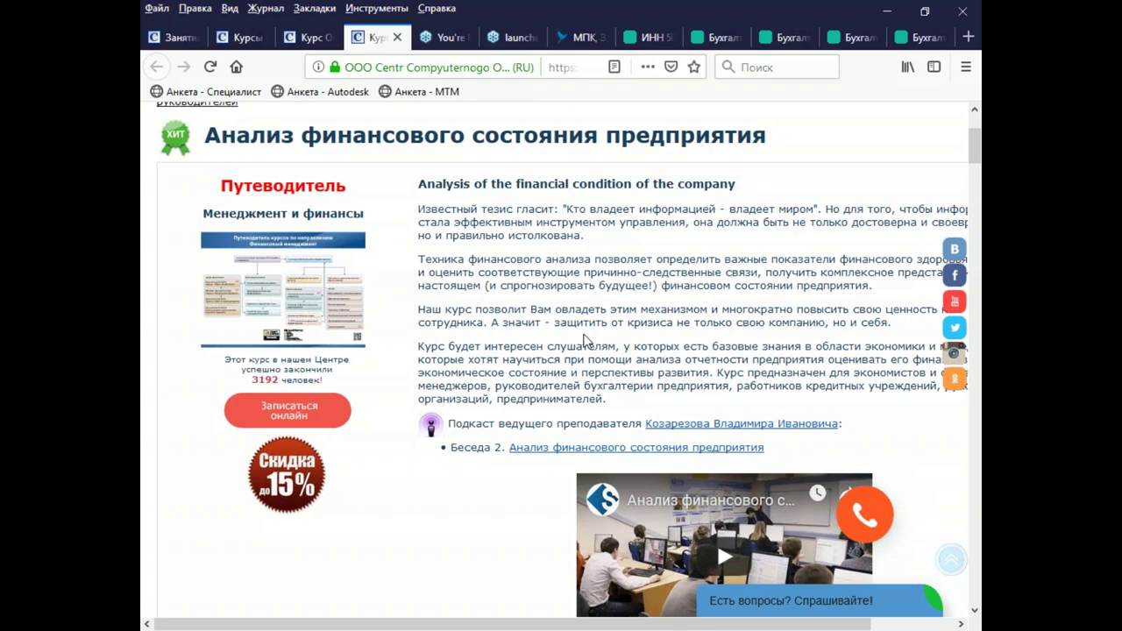